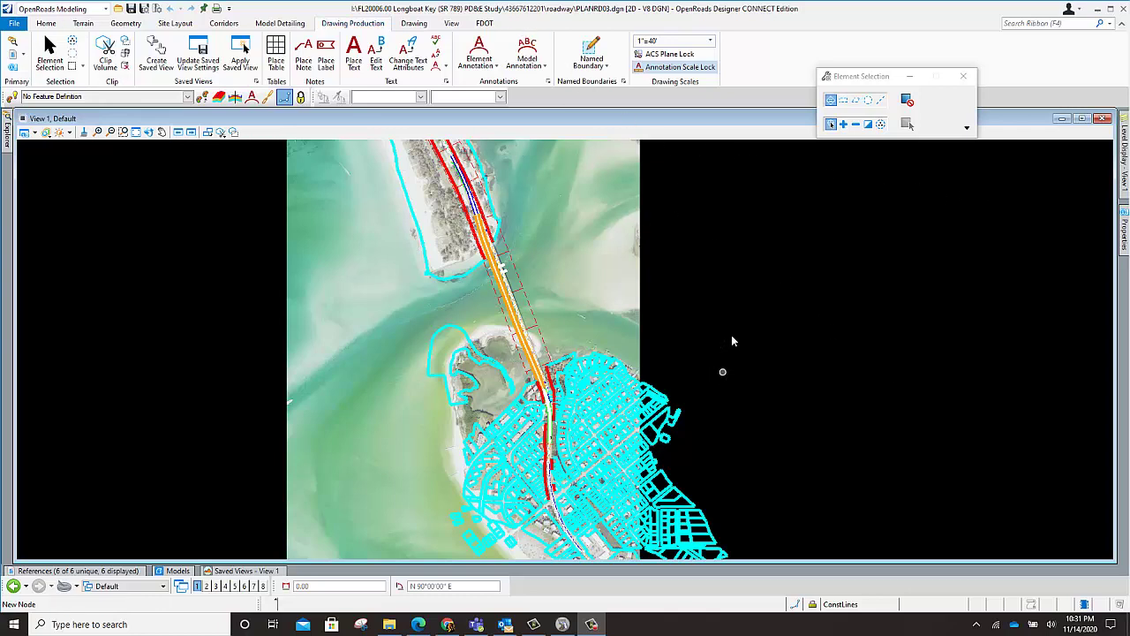
- View the installed FDOTConnect release and certified Bentley version information, and dismiss it
left_click(484, 23)
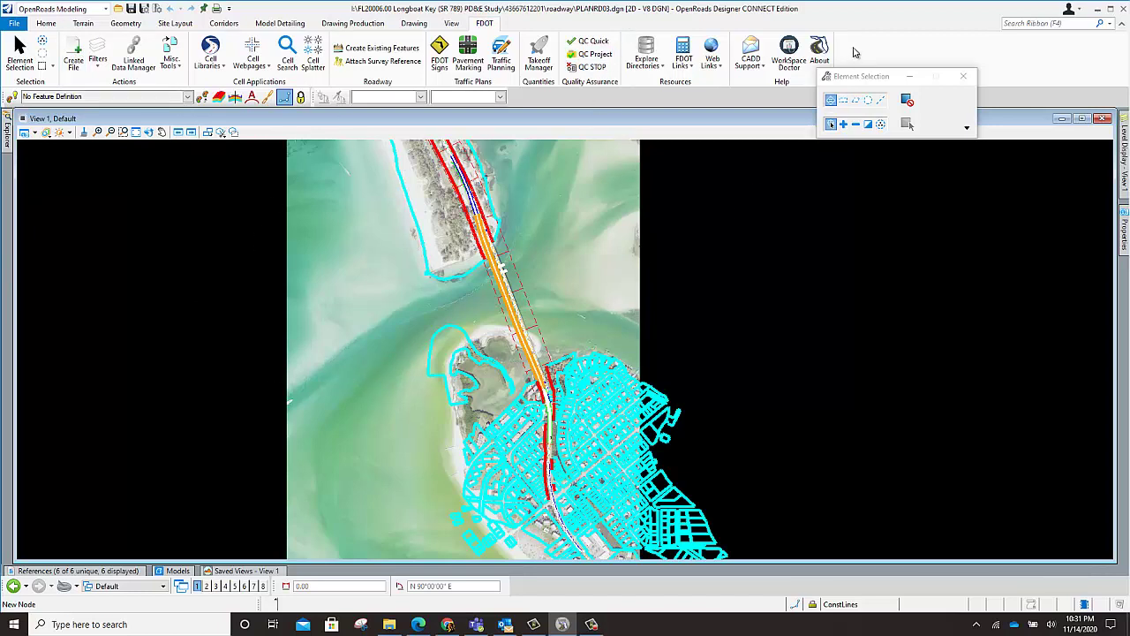
left_click(818, 48)
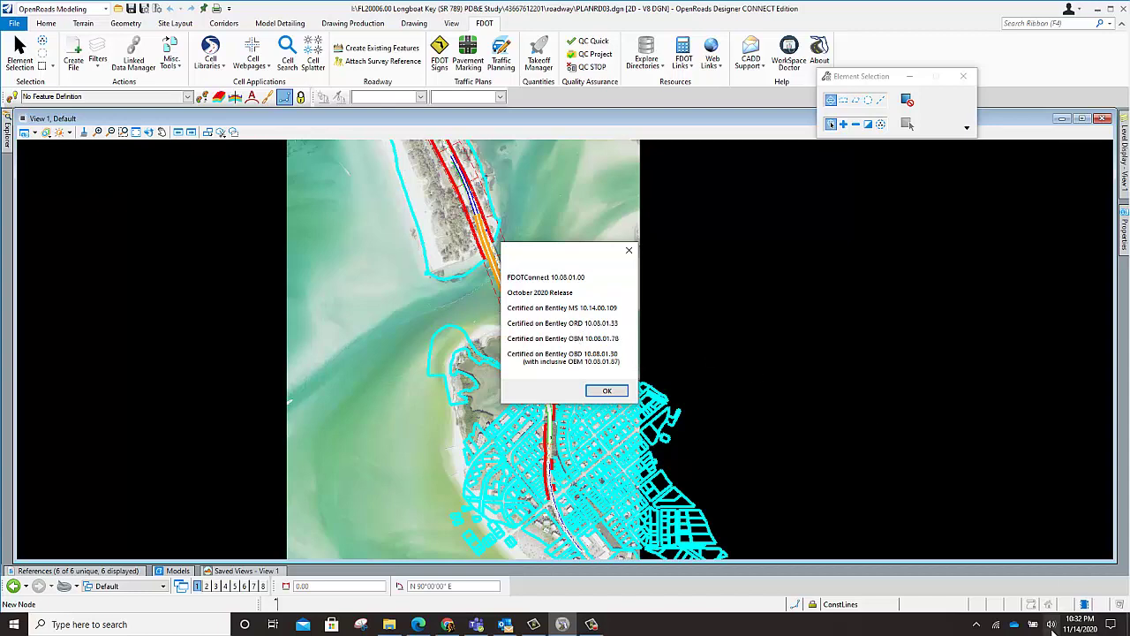
left_click(608, 392)
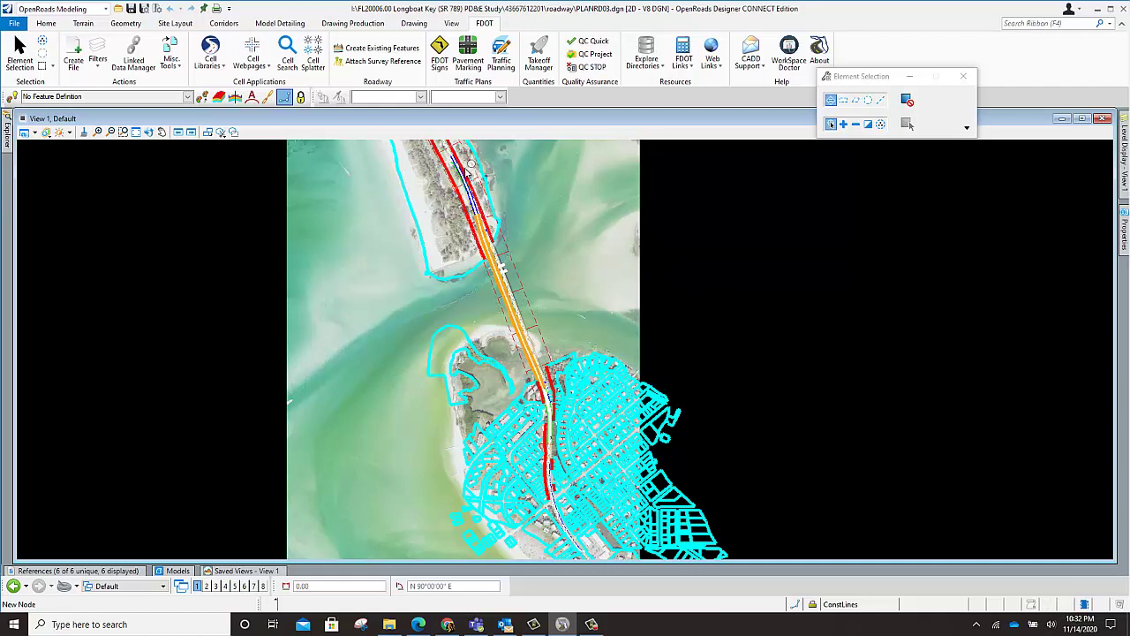
- Open the A004 Plan 4 sheet from the sheet index and examine its plan view, labels and north arrow
mouse_move(7, 137)
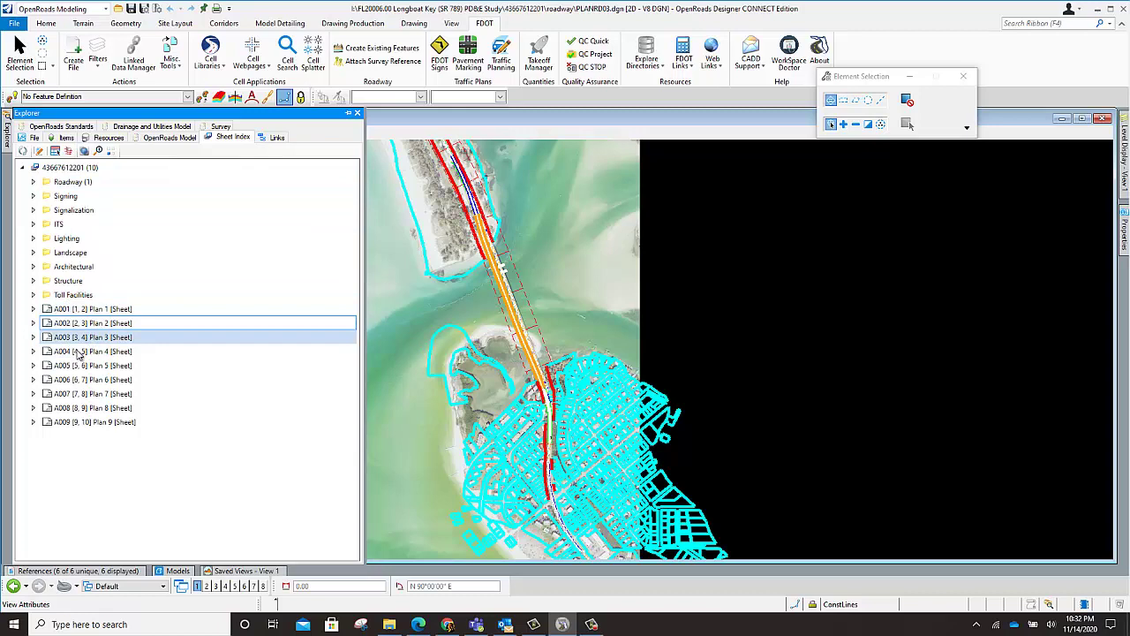
double_click(78, 353)
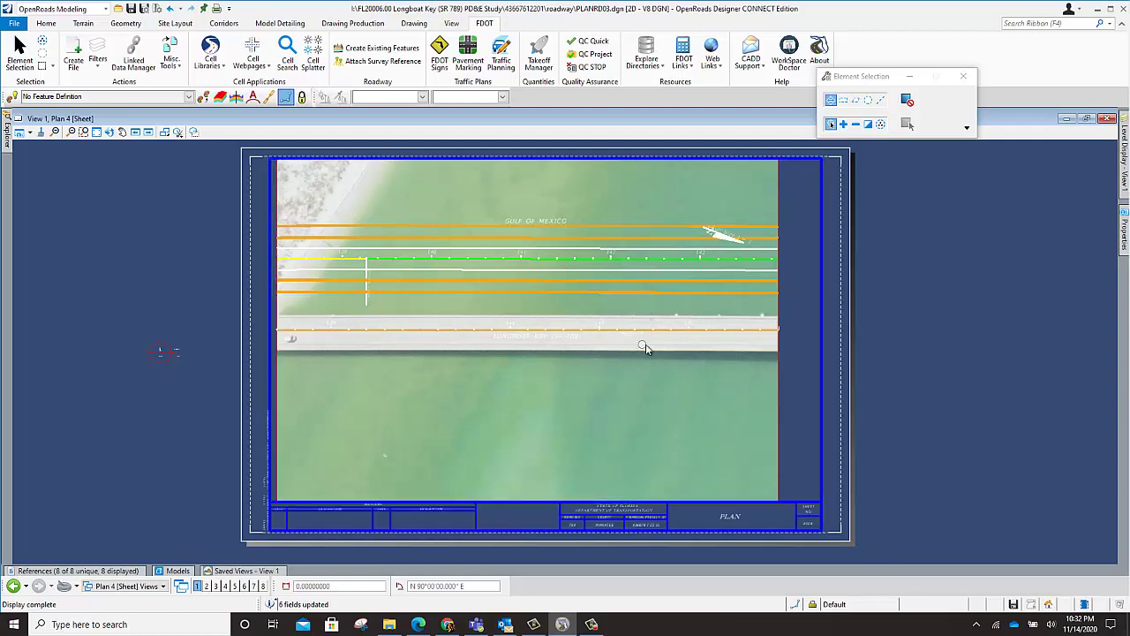
scroll(551, 344, "up", 4)
scroll(557, 342, "down", 4)
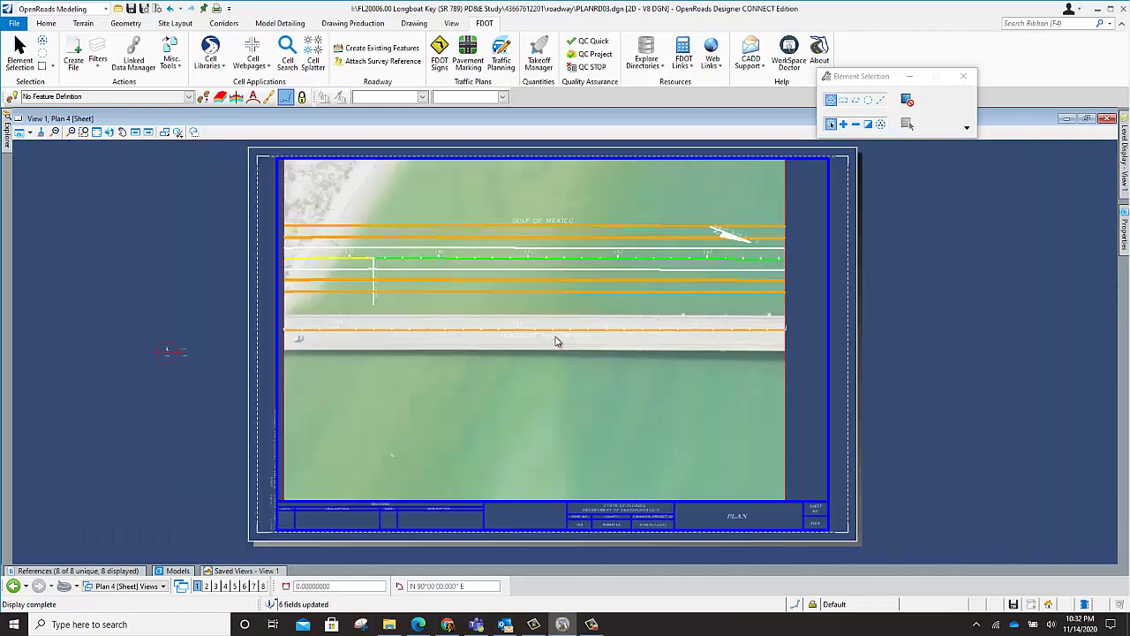
scroll(732, 242, "up", 3)
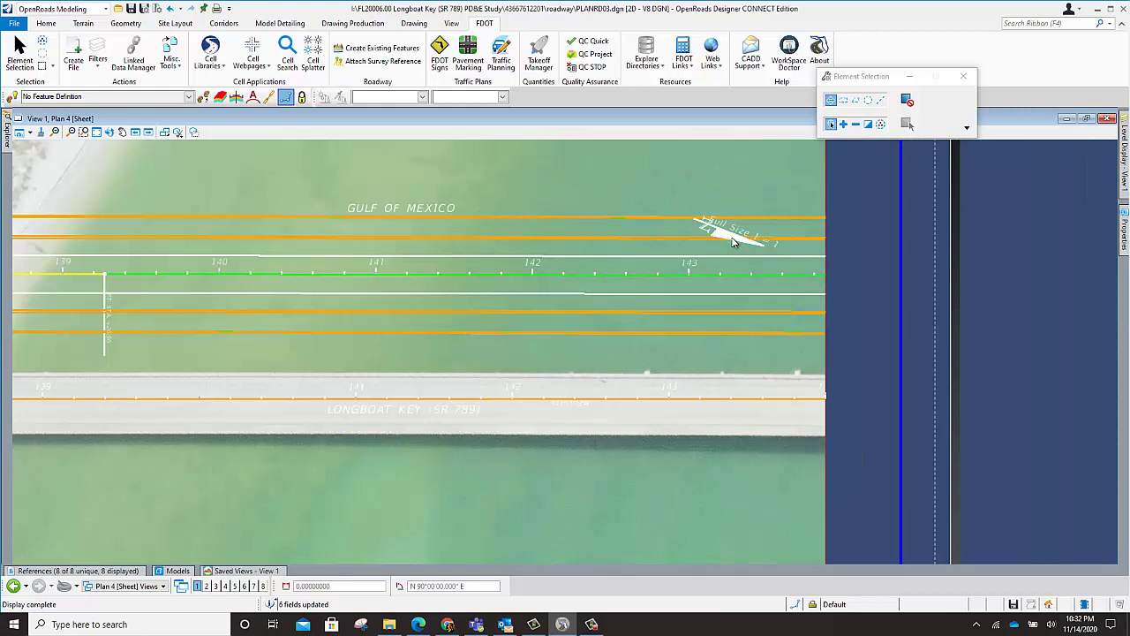
scroll(318, 235, "down", 3)
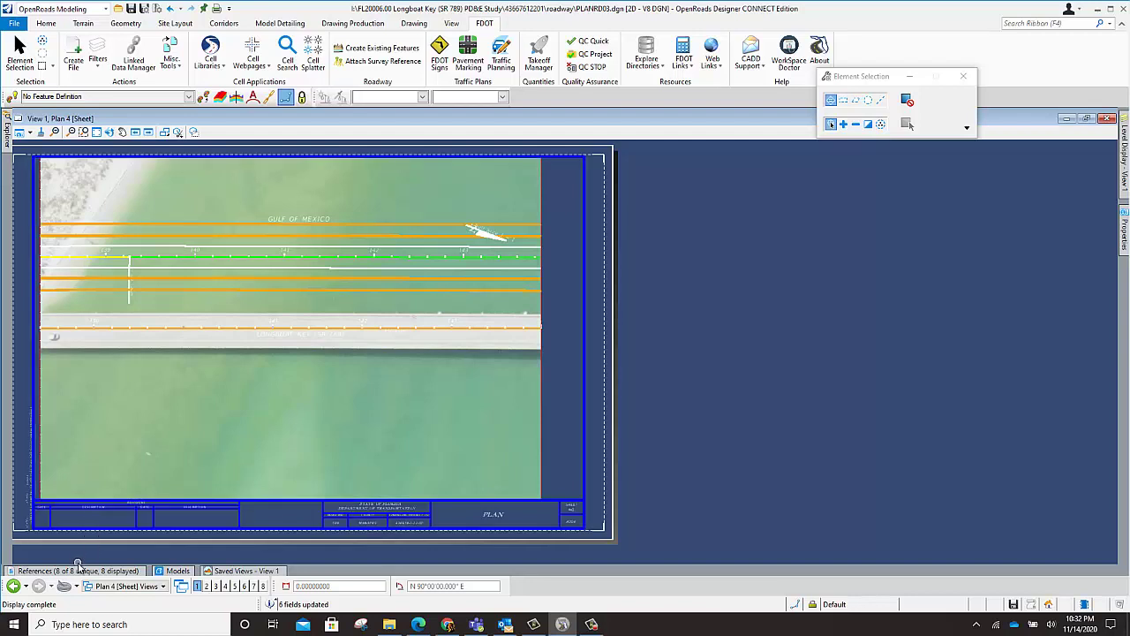
- Open the A008 Plan 8 sheet from the sheet index and examine its aerial image, right-of-way labels, north arrow and title block
mouse_move(7, 130)
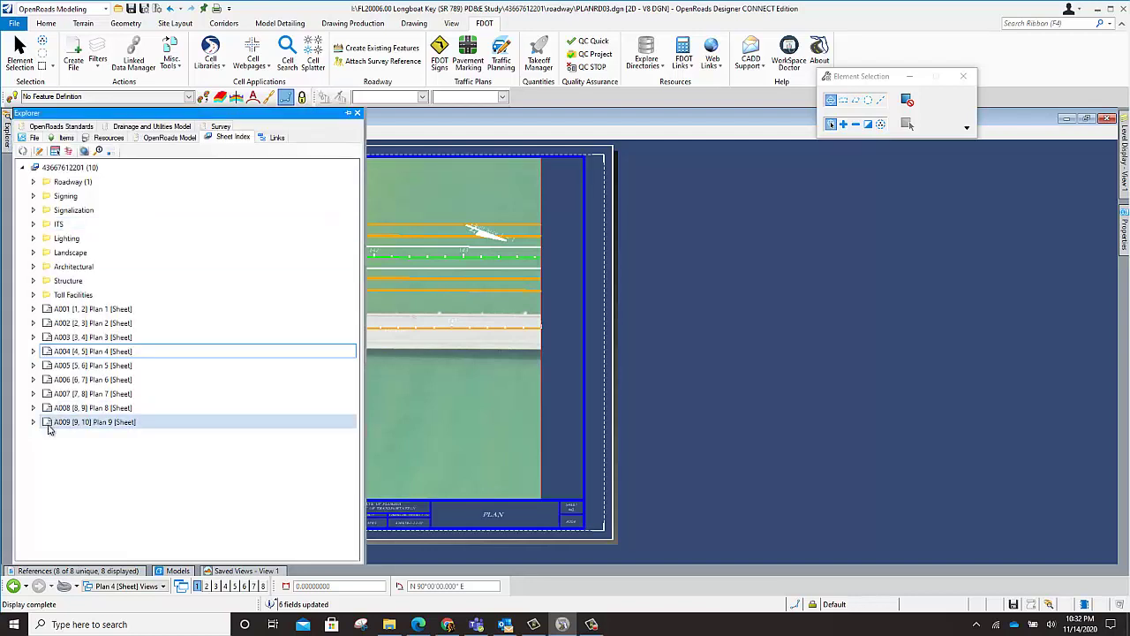
left_click(93, 407)
double_click(93, 407)
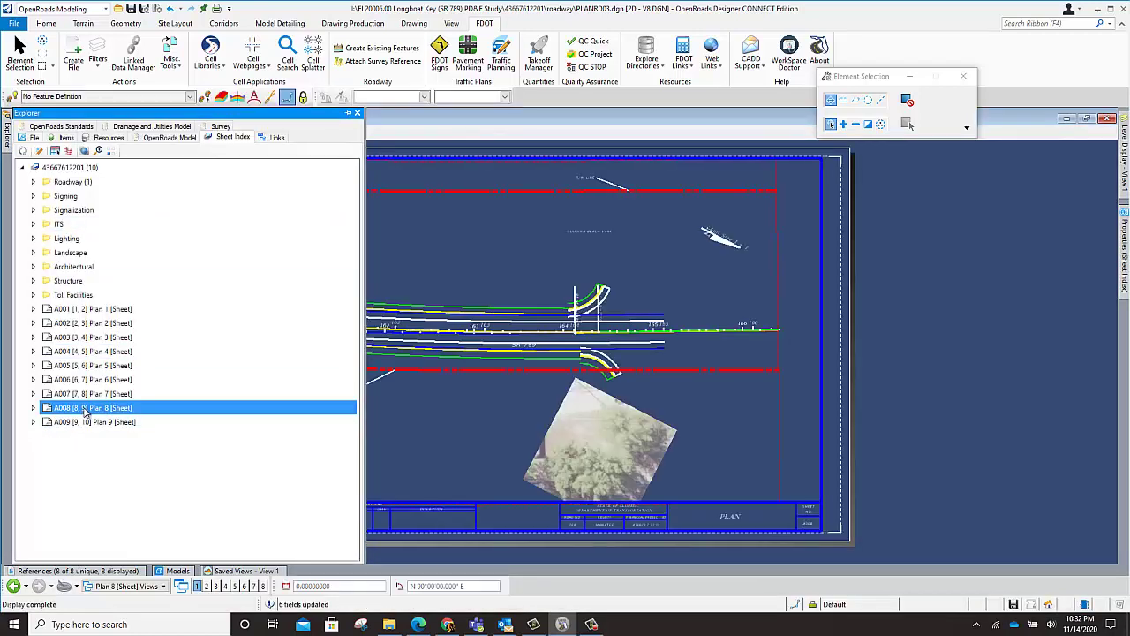
scroll(601, 184, "up", 5)
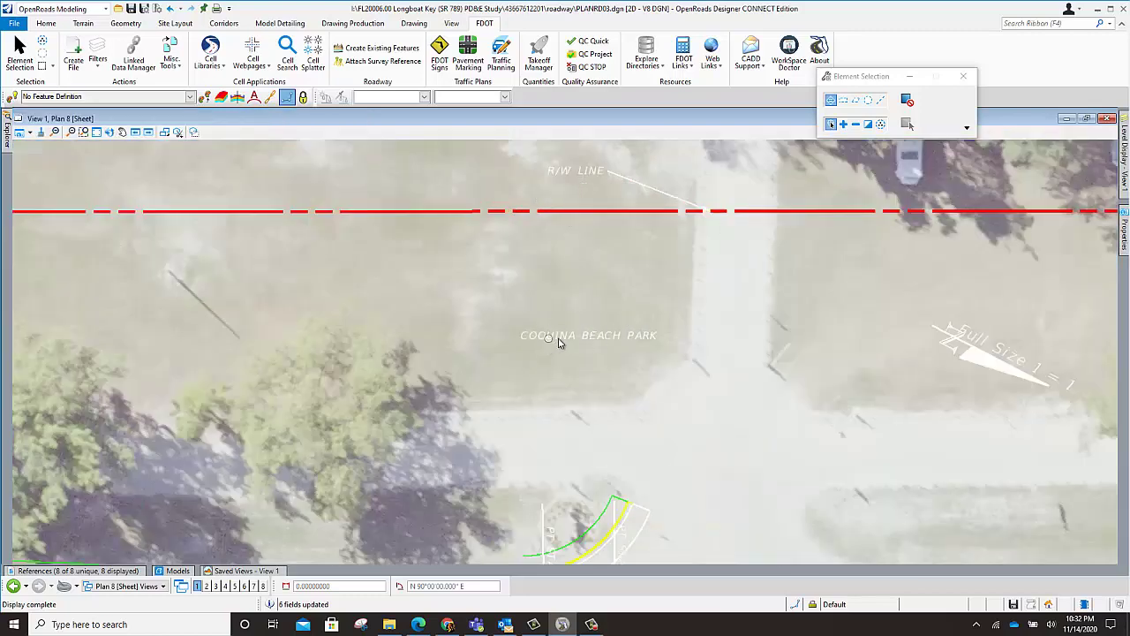
scroll(622, 350, "down", 5)
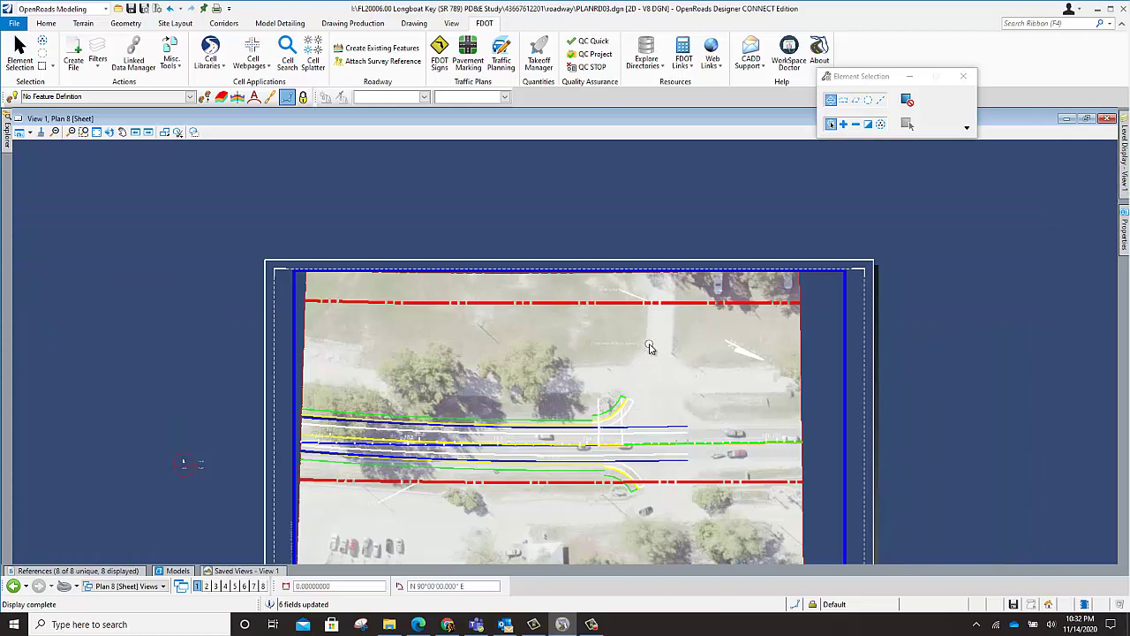
scroll(633, 291, "down", 2)
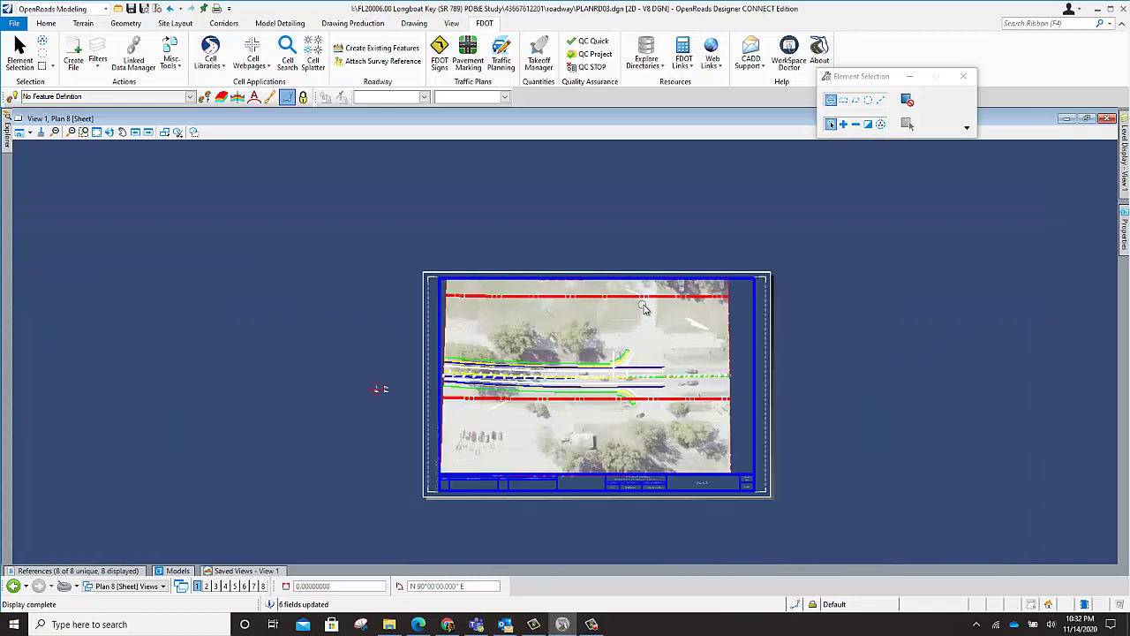
scroll(653, 490, "up", 3)
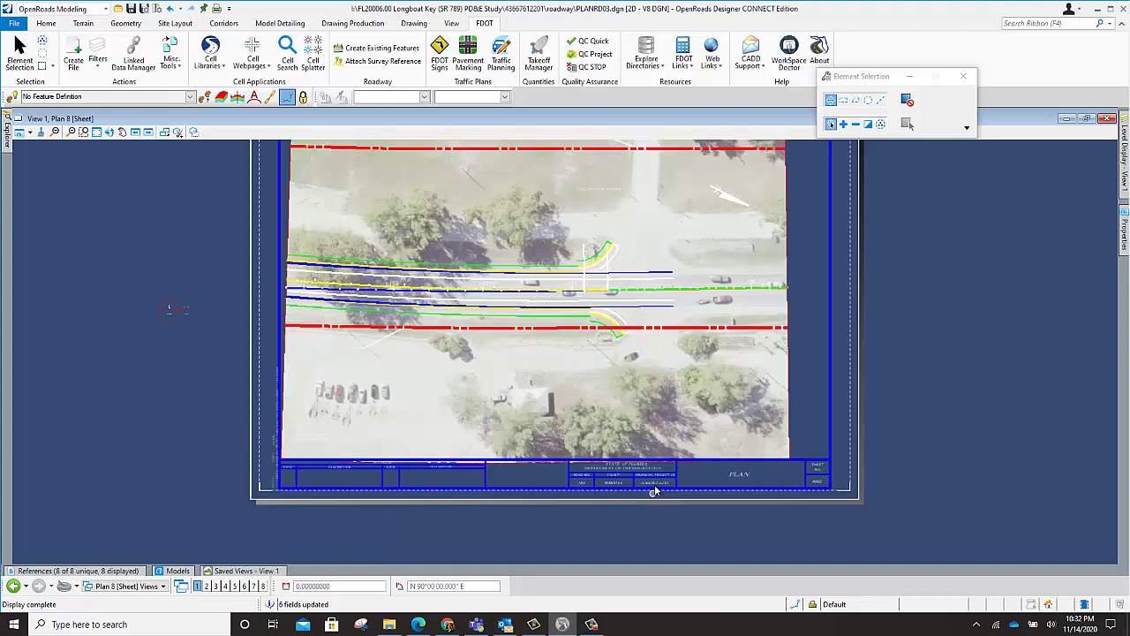
scroll(398, 252, "down", 3)
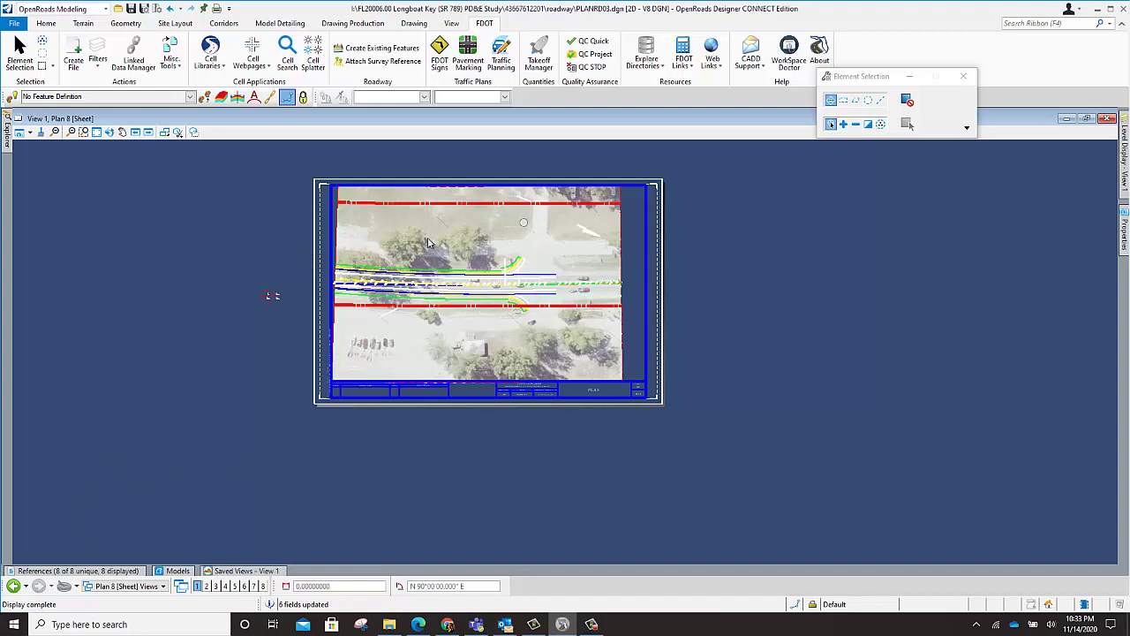
scroll(428, 243, "up", 5)
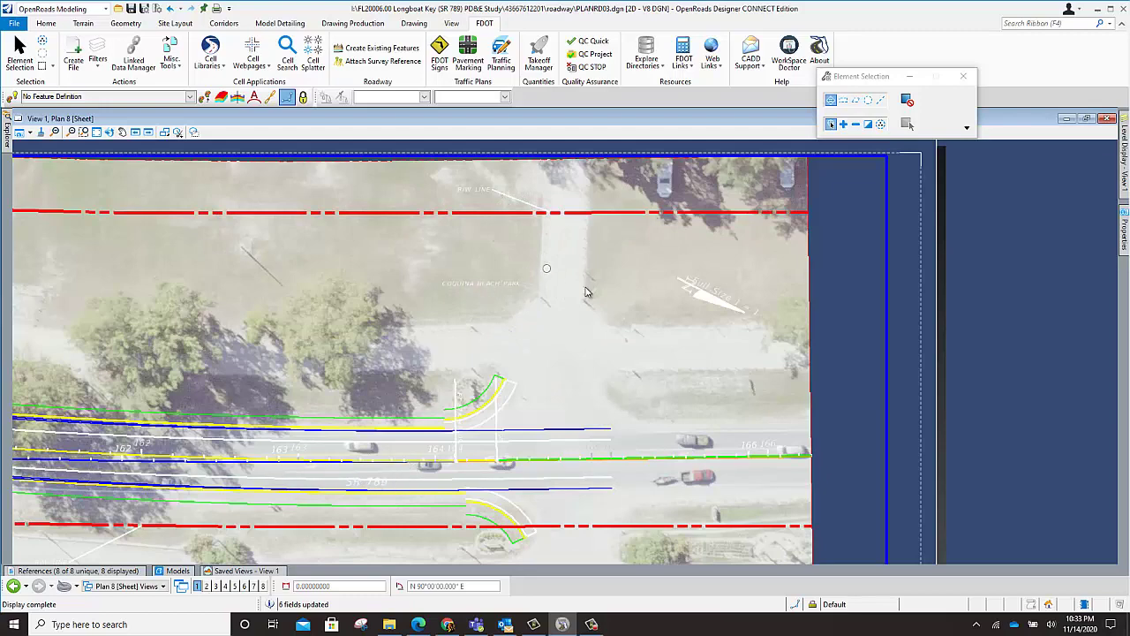
scroll(606, 274, "down", 3)
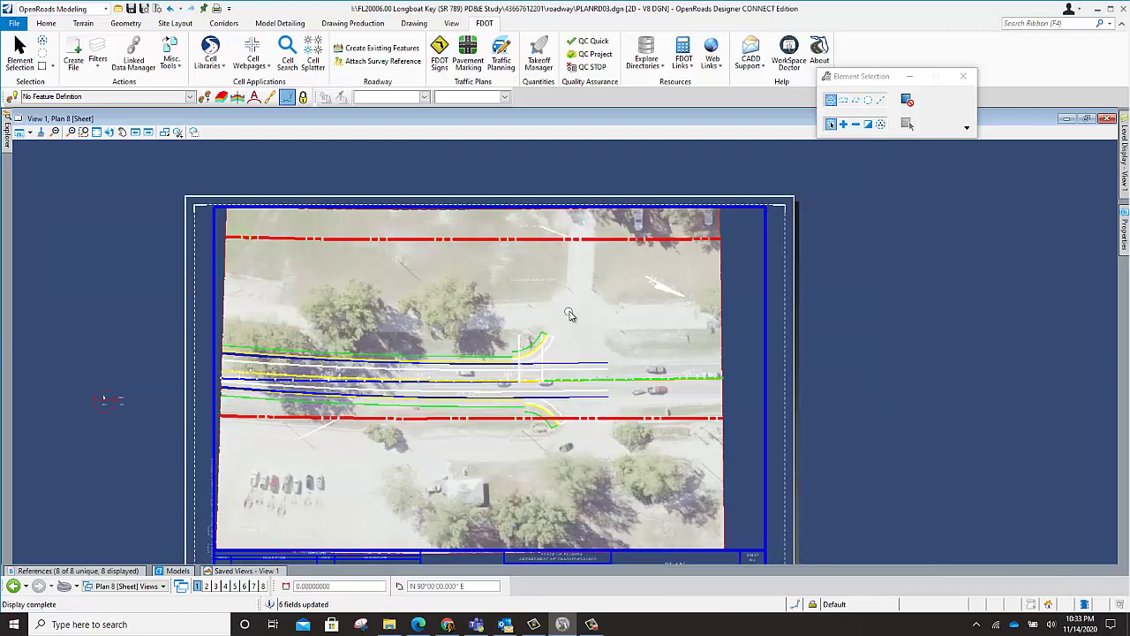
scroll(453, 309, "down", 2)
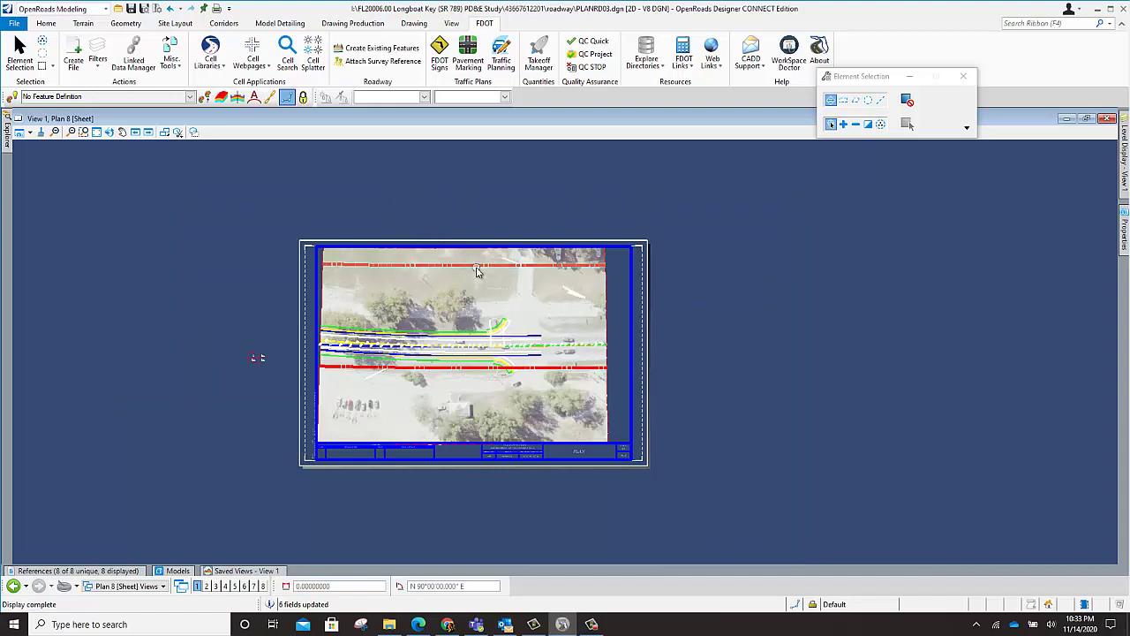
- Return from the Plan 8 sheet to the Default model's view
left_click(134, 587)
scroll(135, 530, "up", 5)
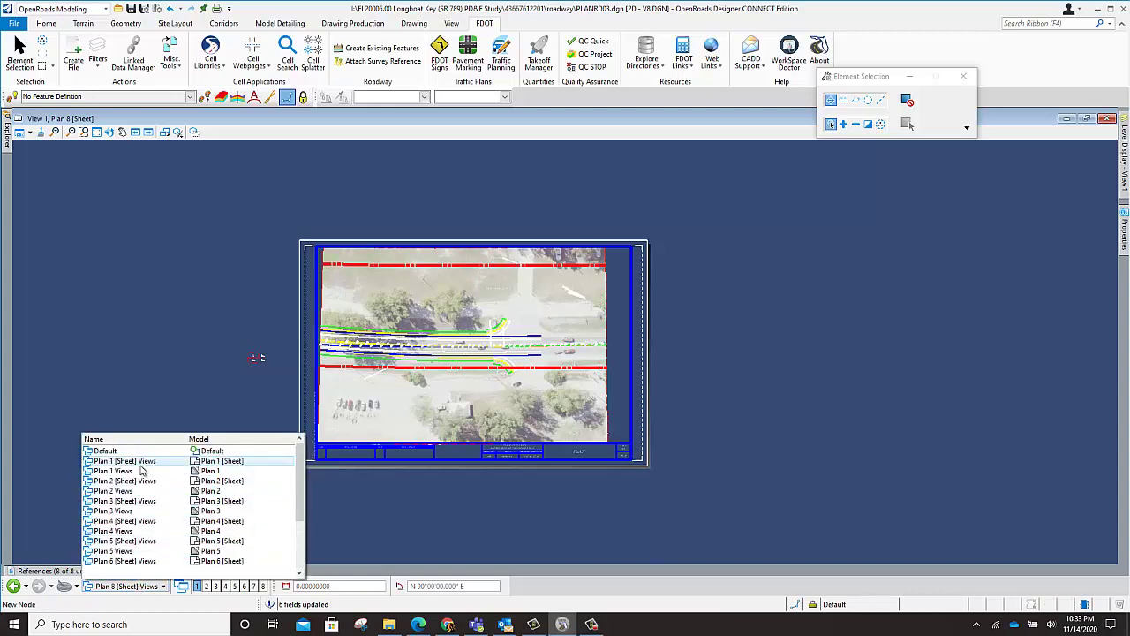
left_click(135, 459)
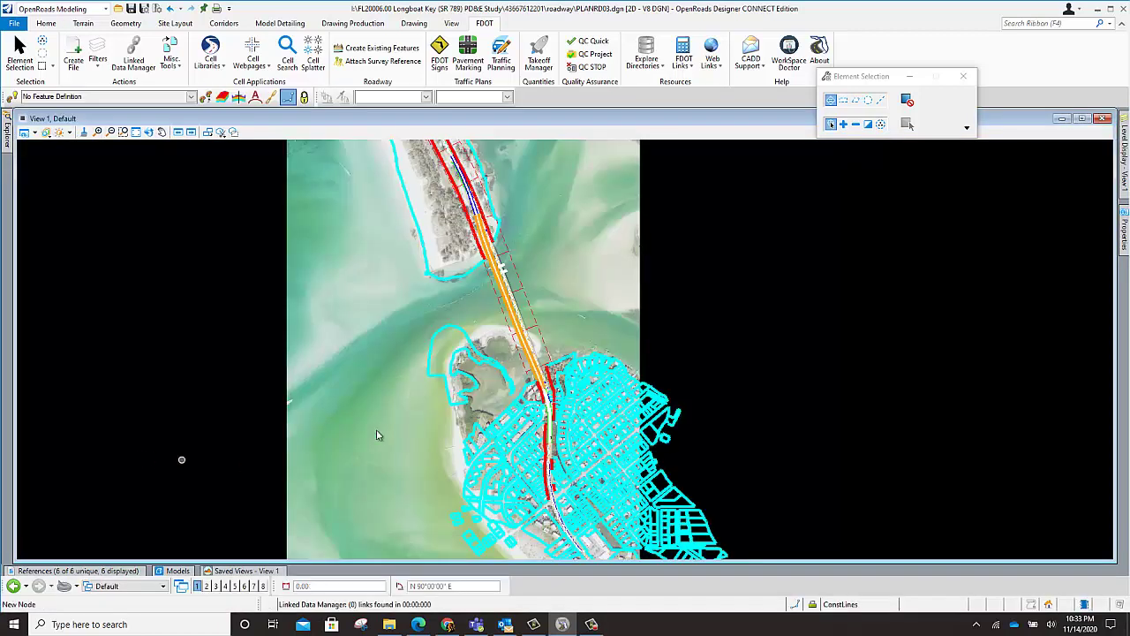
- Review the Default model's attached references, the file's model list and its saved views
mouse_move(491, 196)
left_click(77, 570)
mouse_move(510, 341)
left_click(178, 570)
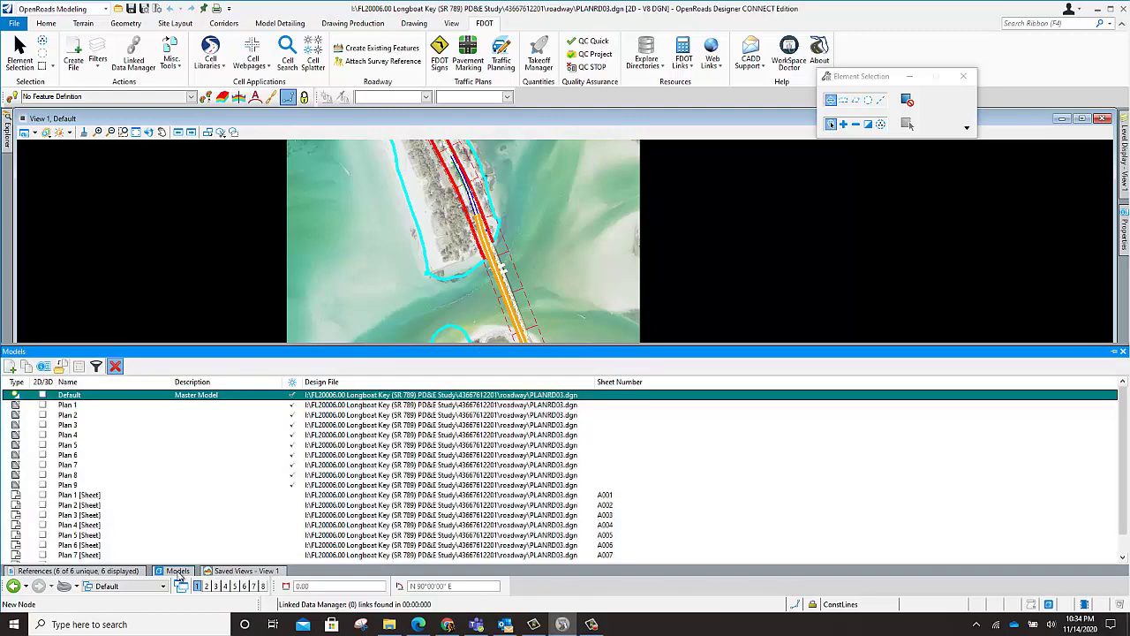
left_click(239, 571)
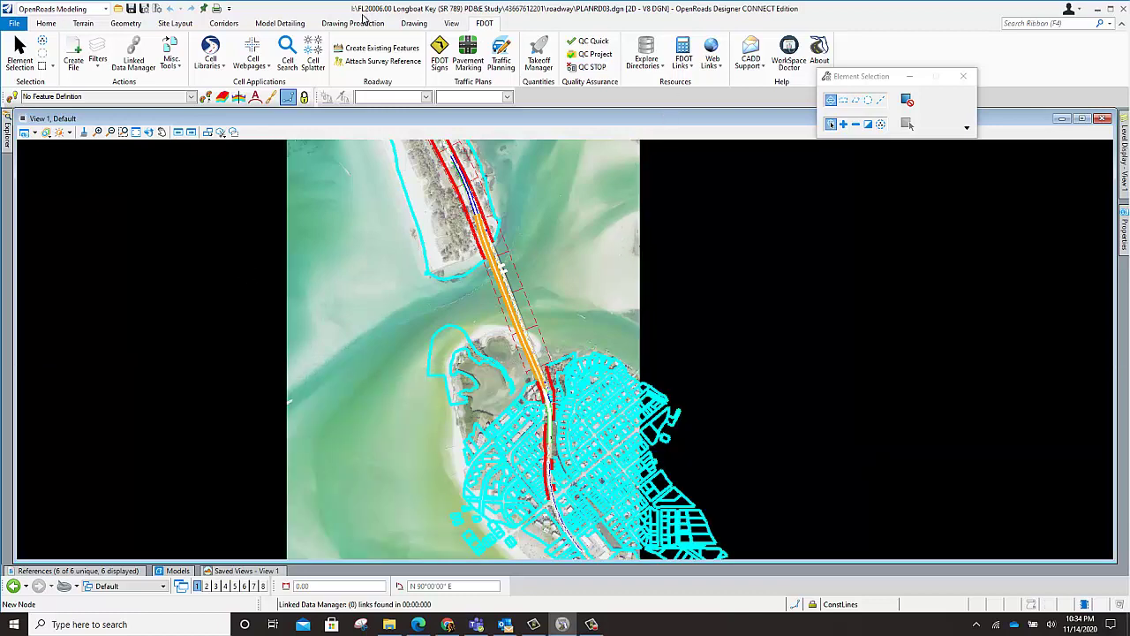
- Delete the BL-LONGBOAT plan group from the named boundaries together with its associated saved views
left_click(353, 24)
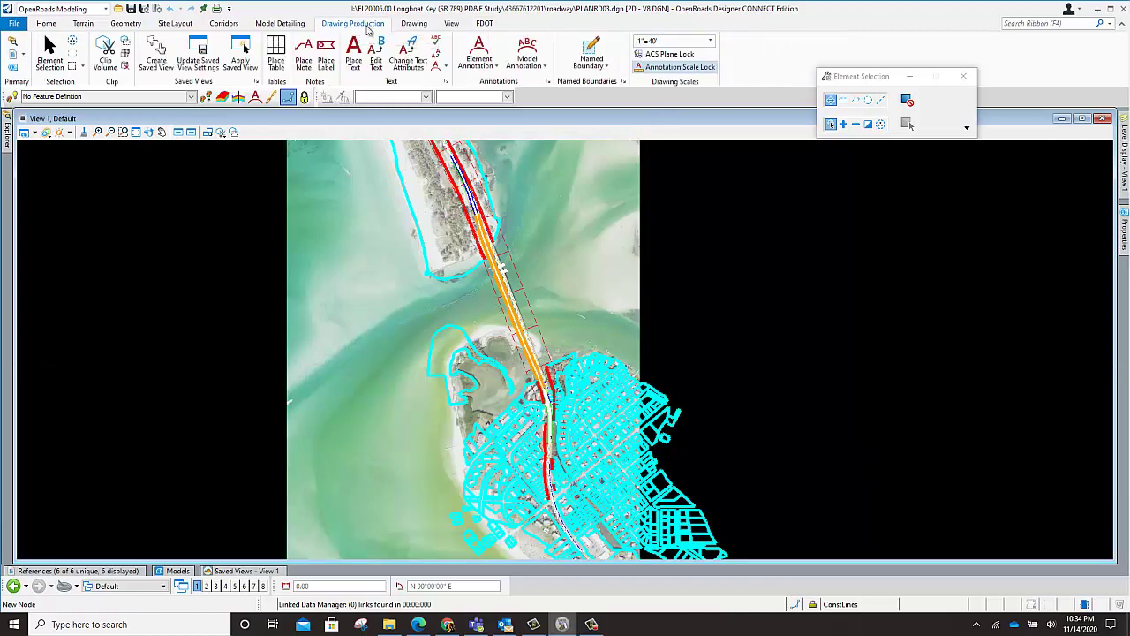
left_click(623, 83)
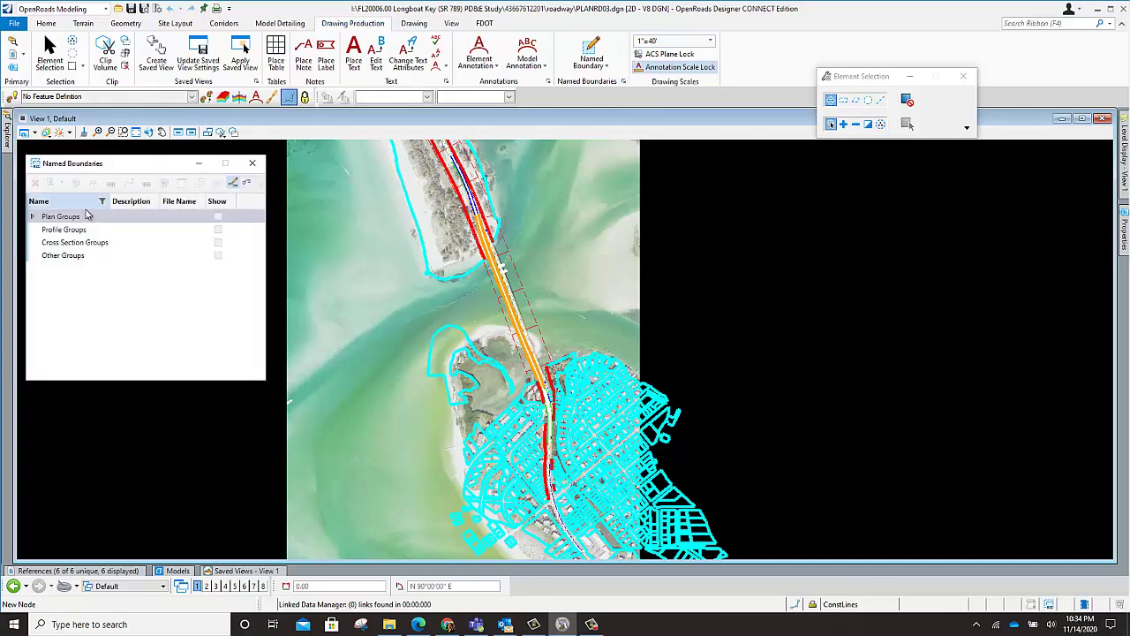
left_click(33, 218)
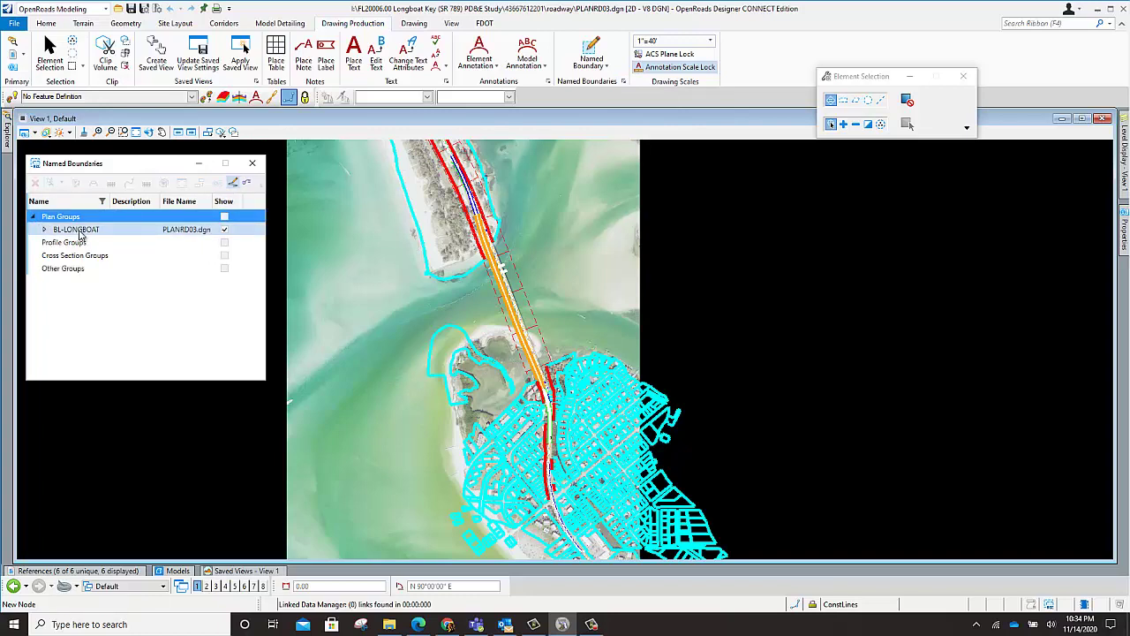
left_click(78, 230)
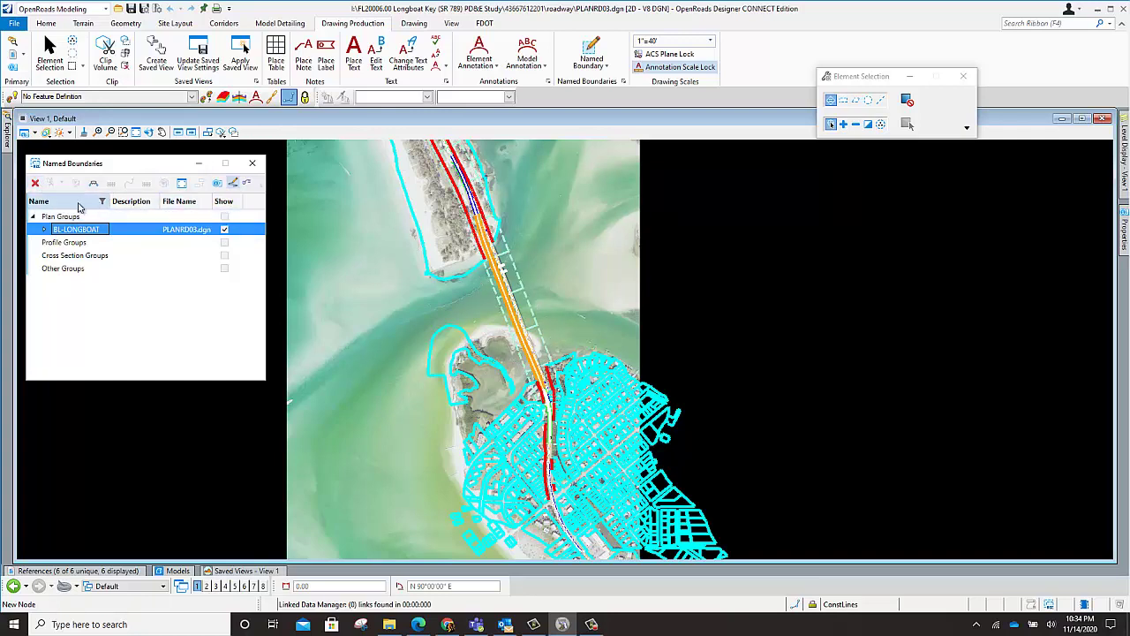
right_click(78, 230)
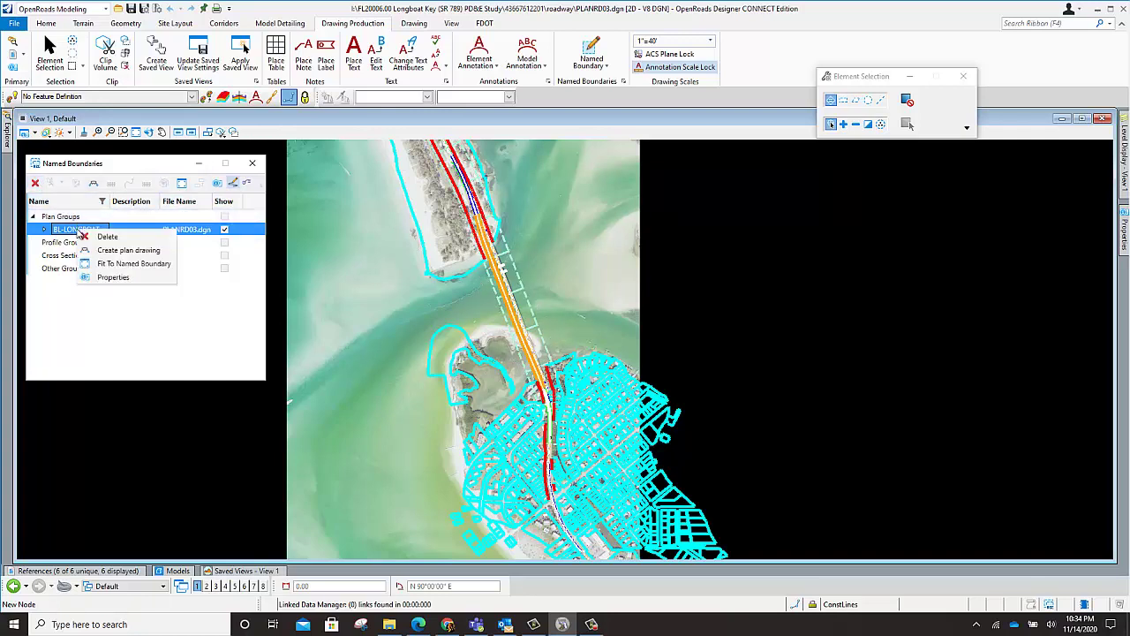
left_click(38, 184)
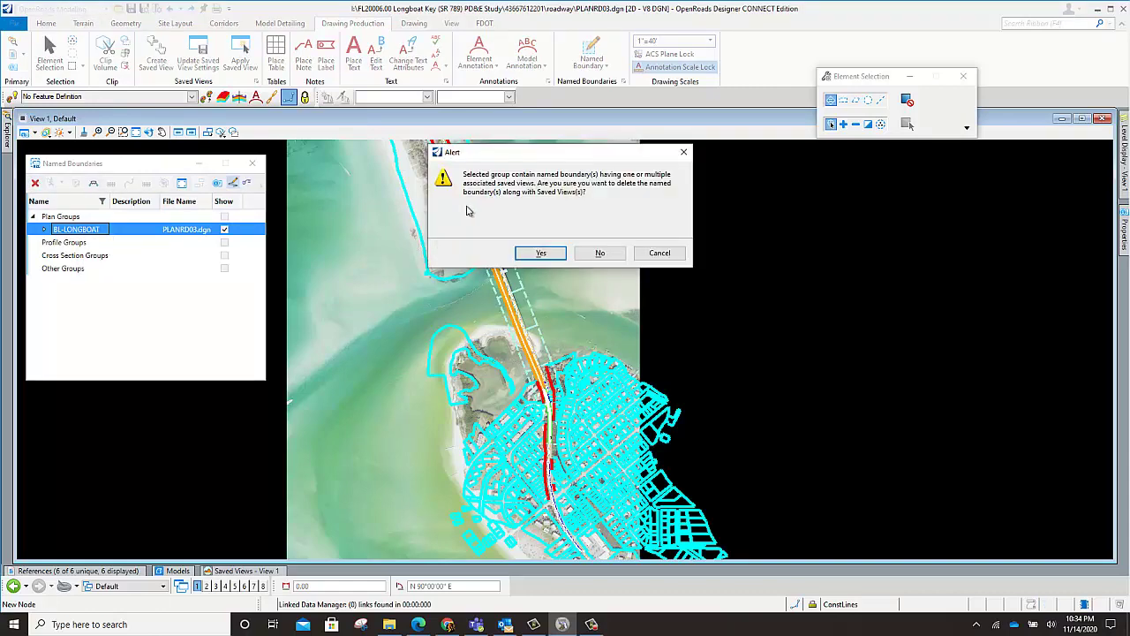
left_click(541, 254)
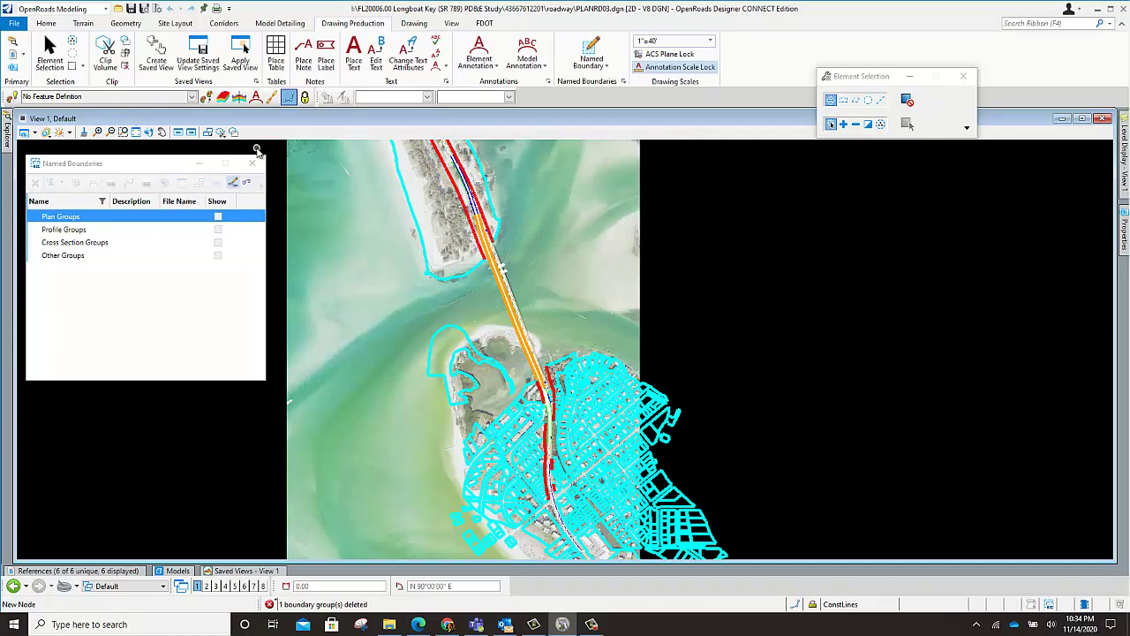
- Delete all drawing and sheet models from Plan 1 through Plan 9 [Sheet], keeping only the Default model
left_click(246, 572)
mouse_move(8, 144)
mouse_move(173, 572)
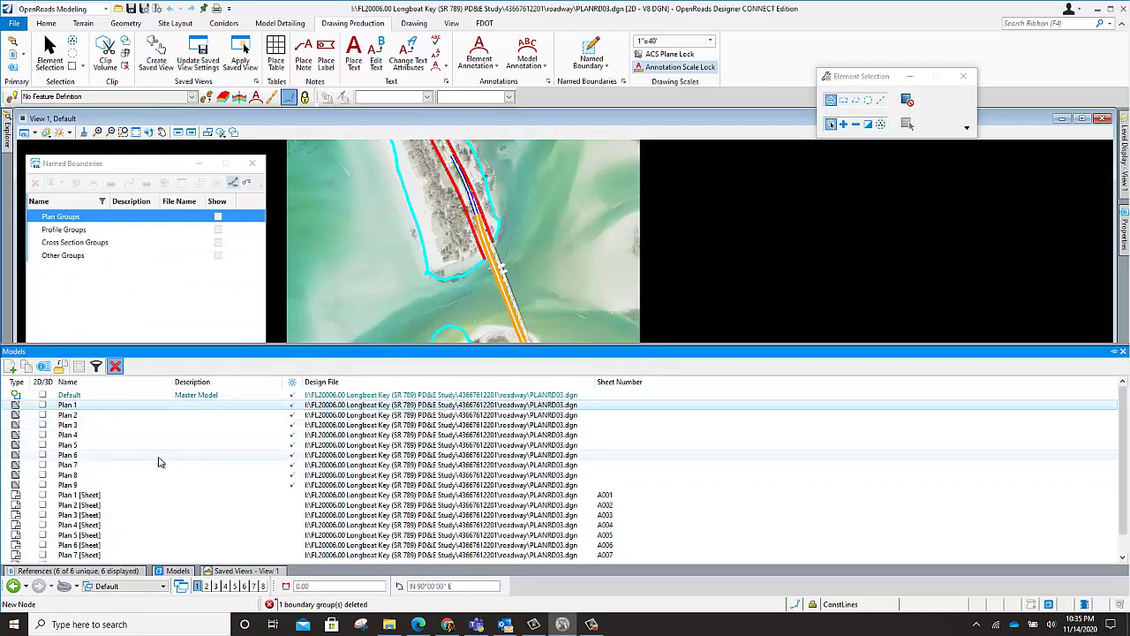
scroll(163, 468, "down", 1)
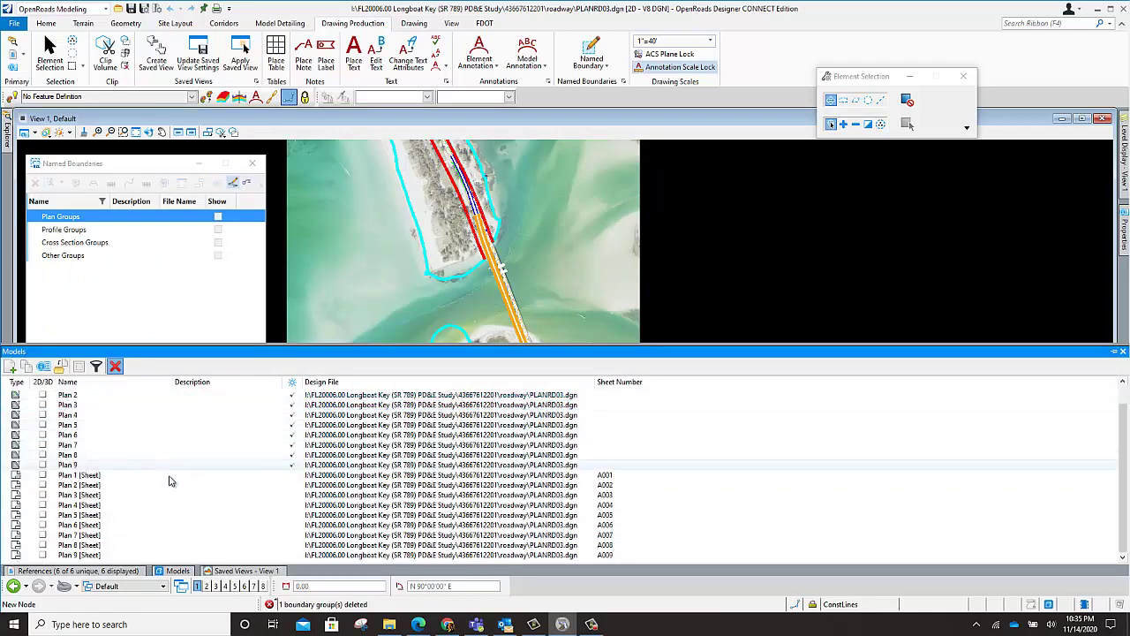
left_click(99, 554, "shift")
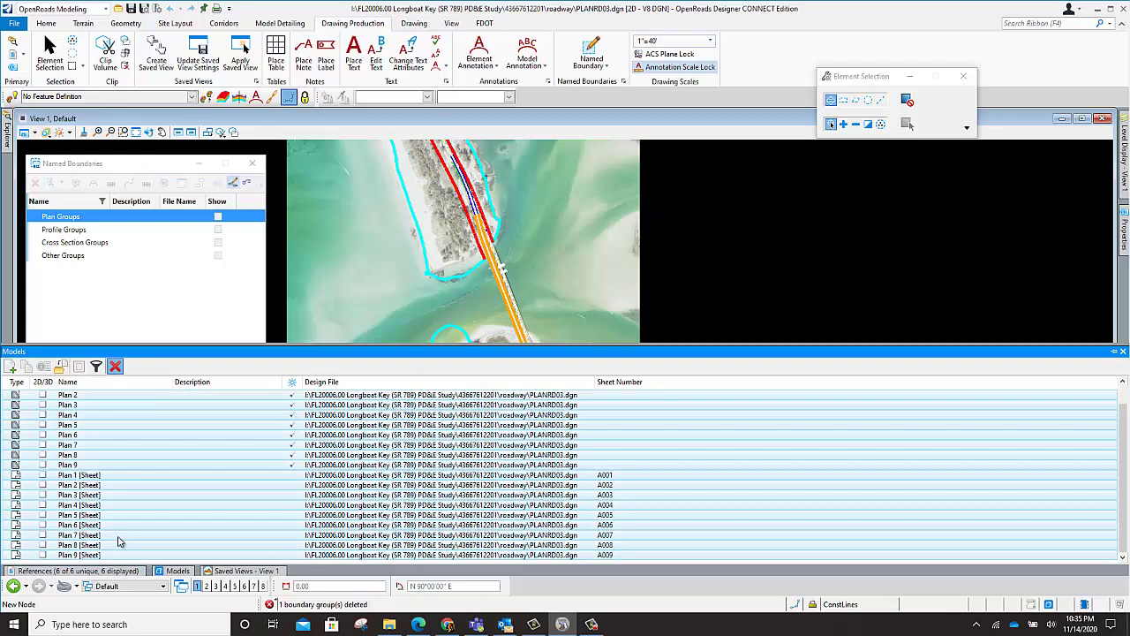
left_click(115, 366)
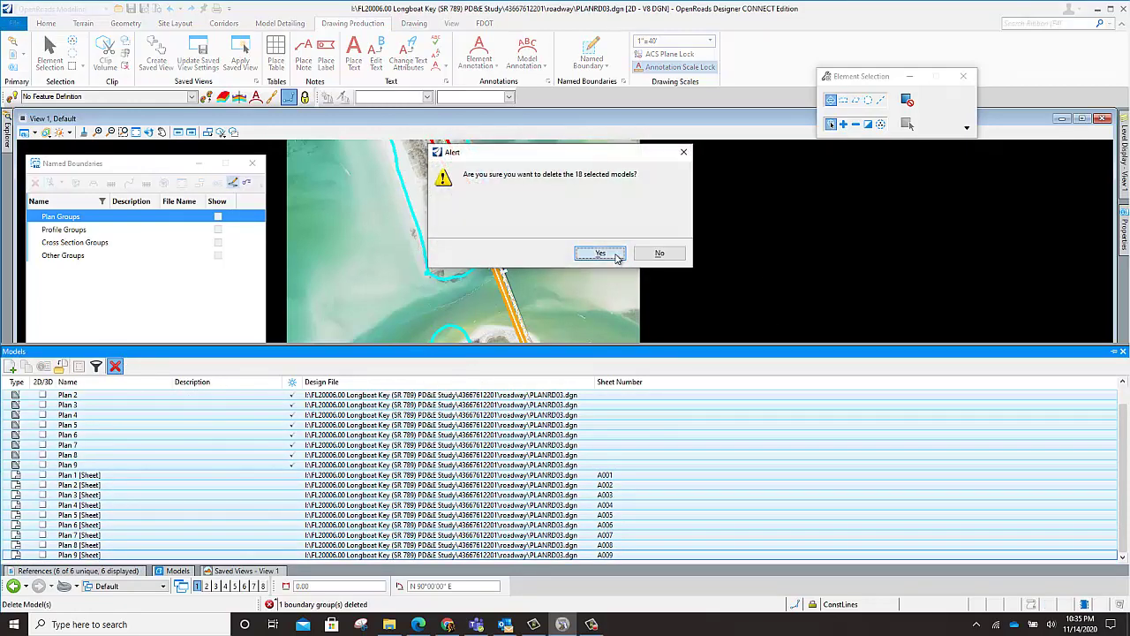
left_click(613, 254)
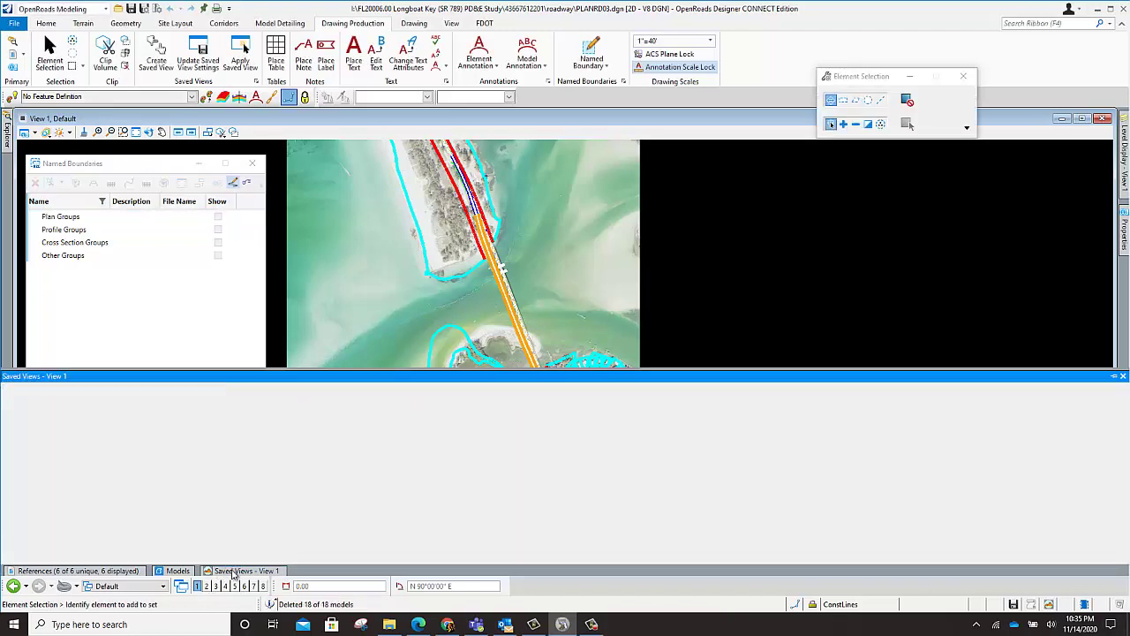
left_click(179, 570)
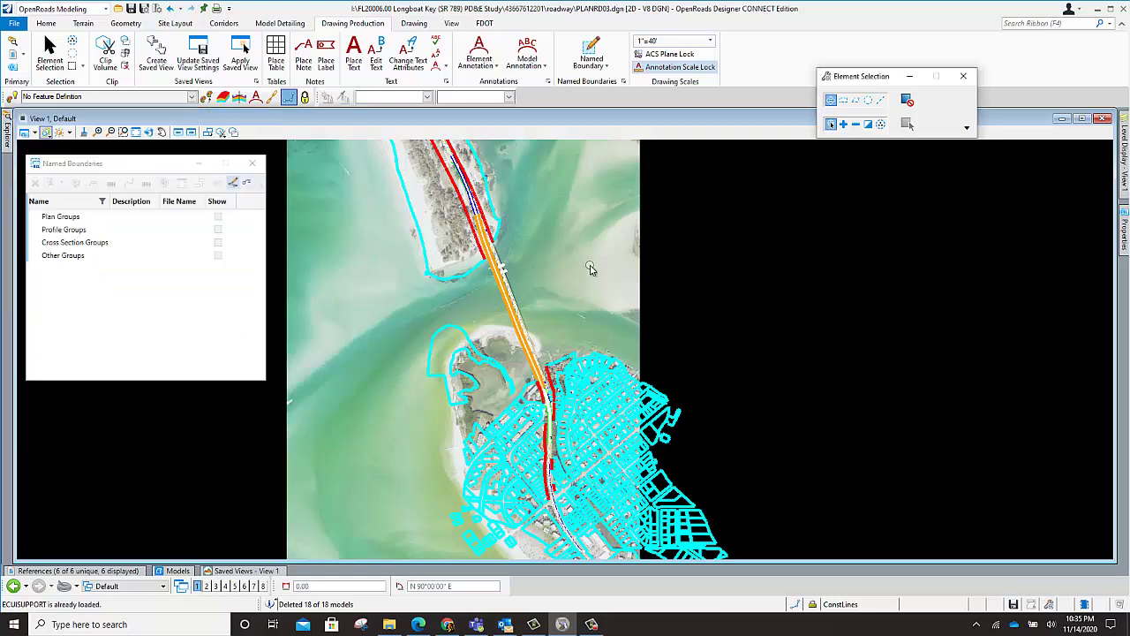
- Close the Named Boundaries manager and start placing a Civil Plan named boundary near the existing Longboat Key baseline
left_click(255, 164)
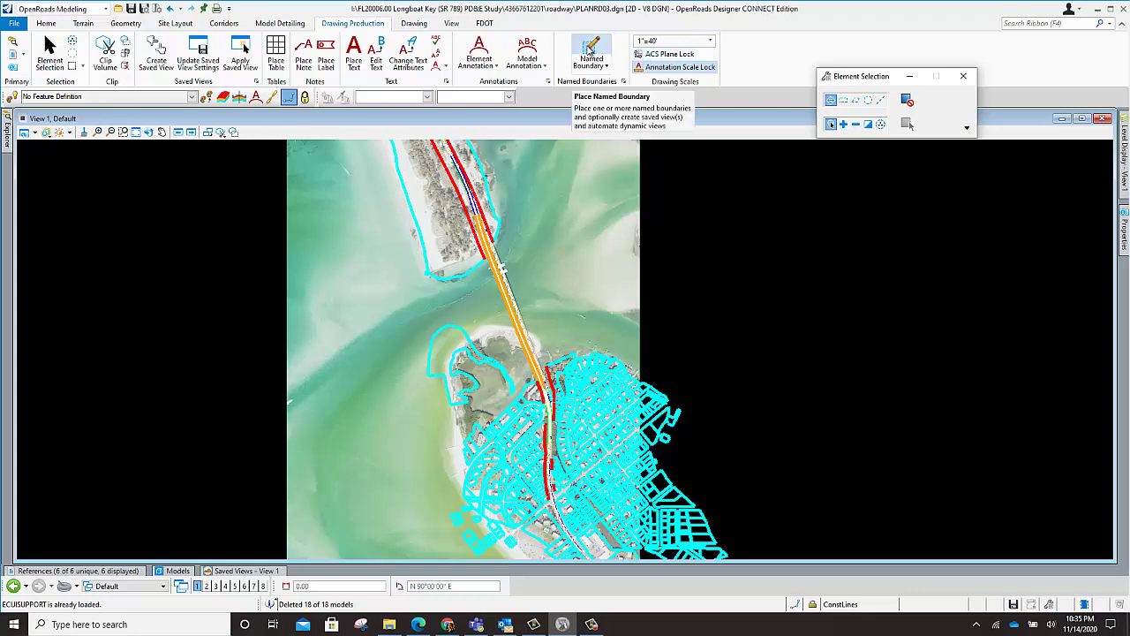
left_click(591, 48)
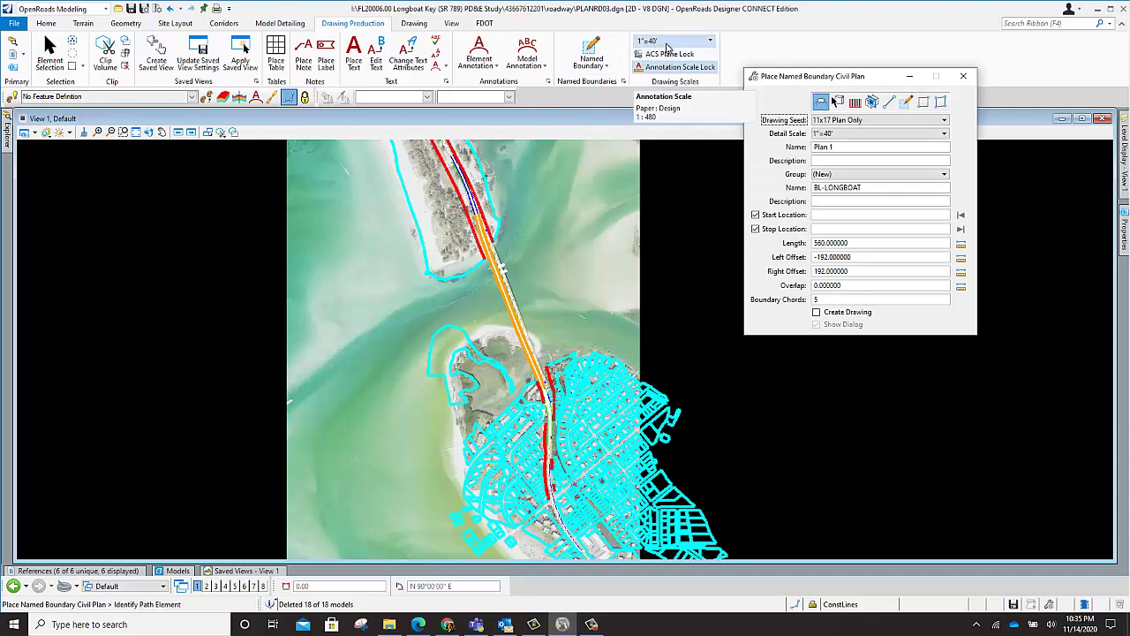
scroll(524, 323, "up", 6)
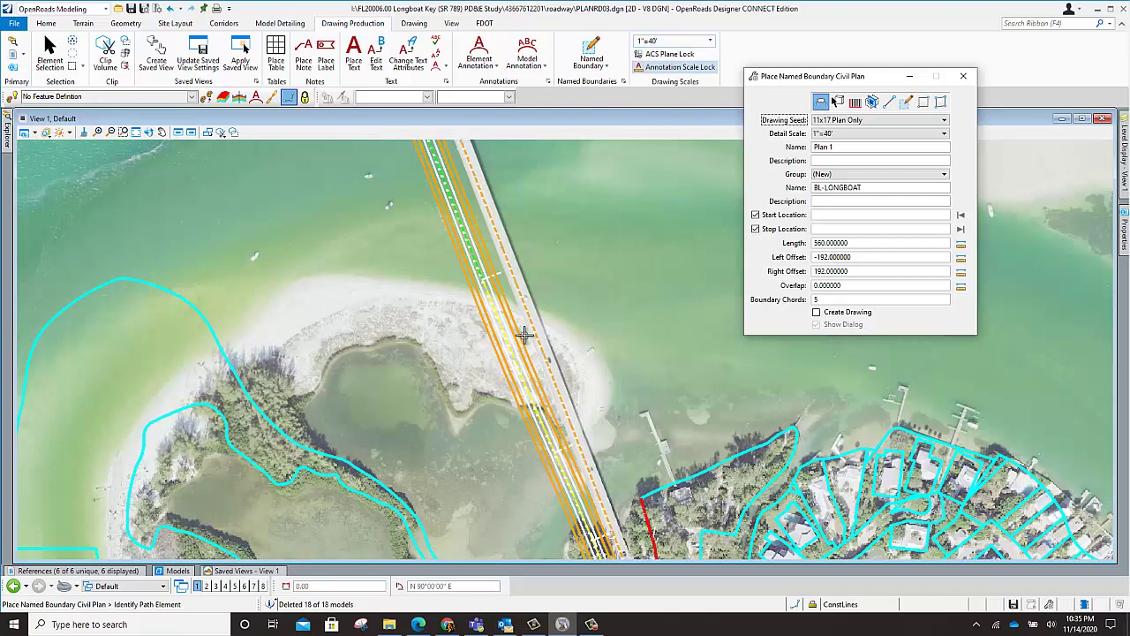
scroll(459, 299, "down", 2)
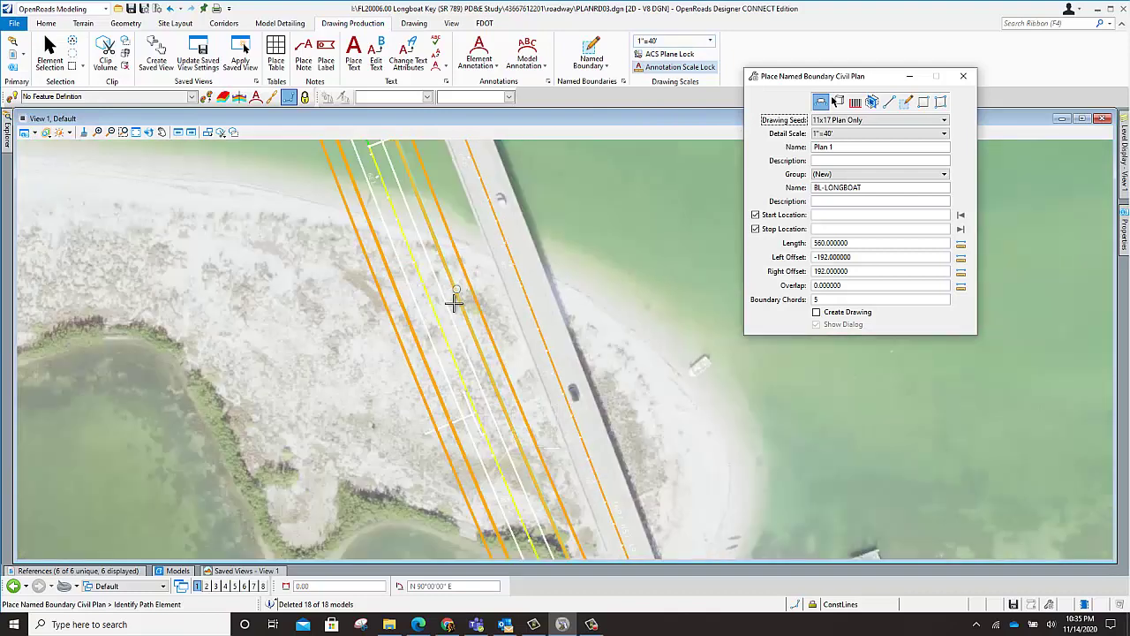
scroll(454, 328, "down", 2)
scroll(545, 499, "up", 3)
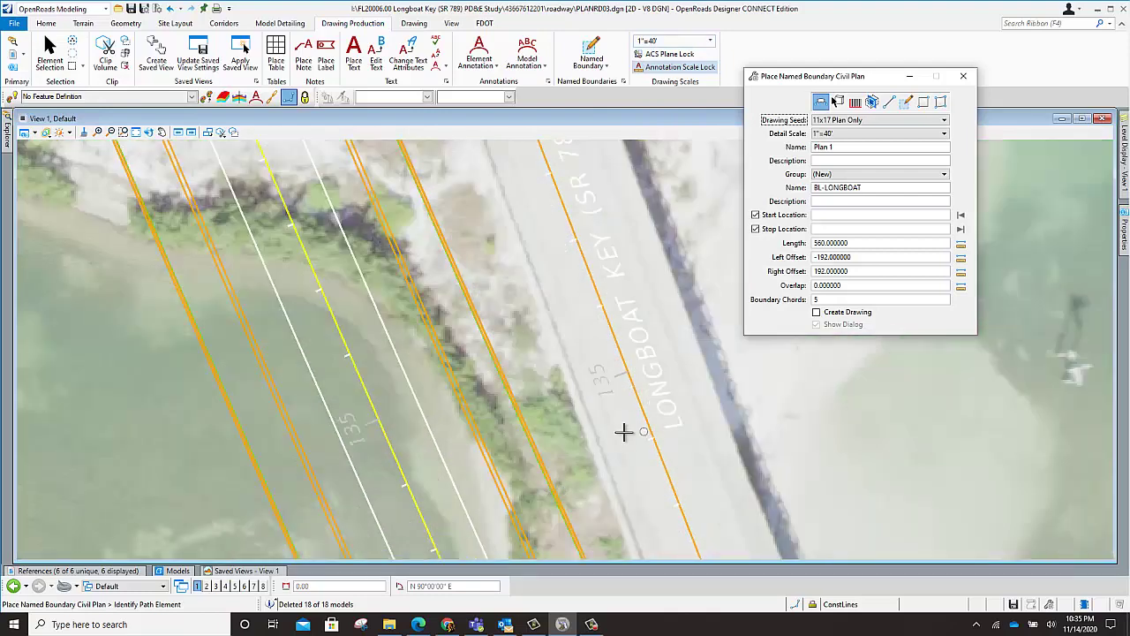
- Try an annotation scale of 1"=20' for the baseline labels and restore it to 1"=40'
left_click(673, 42)
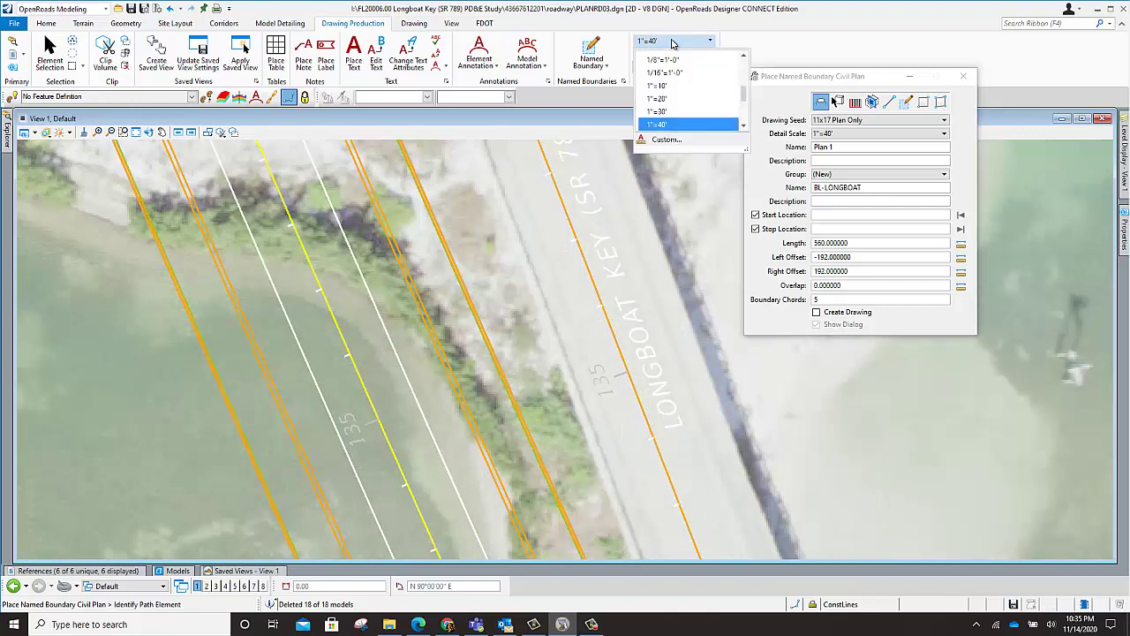
left_click(669, 112)
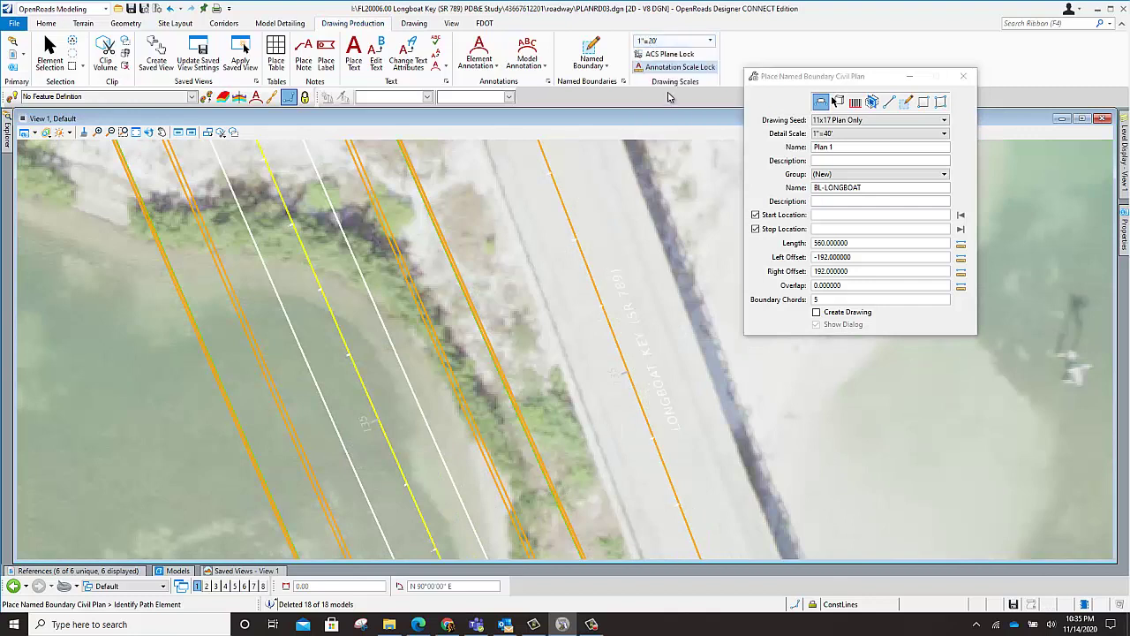
left_click(671, 41)
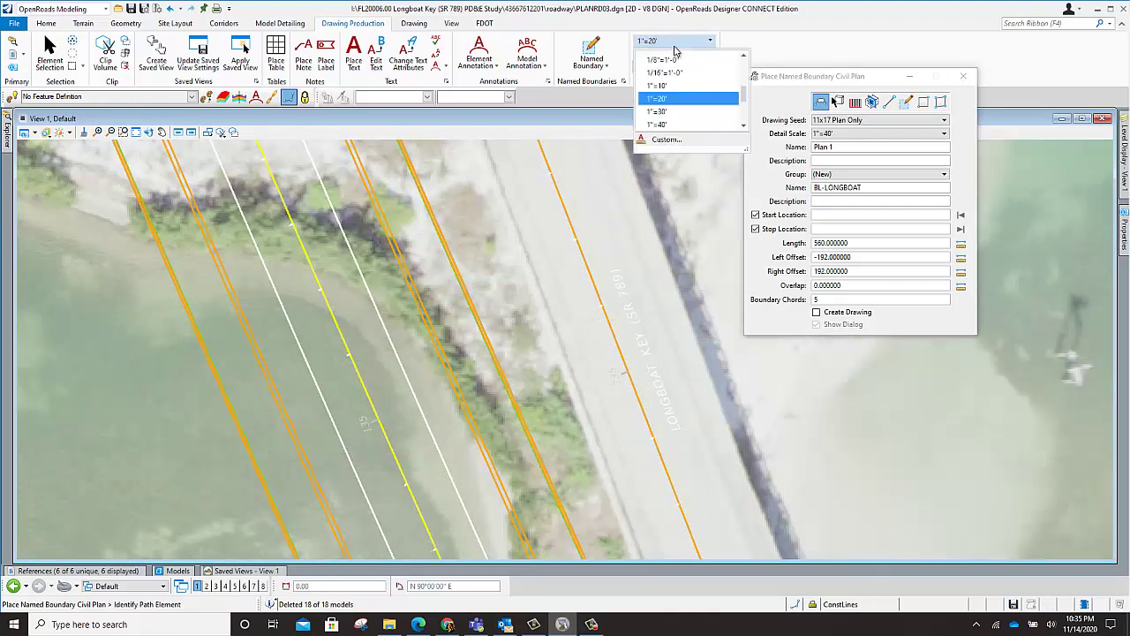
left_click(663, 124)
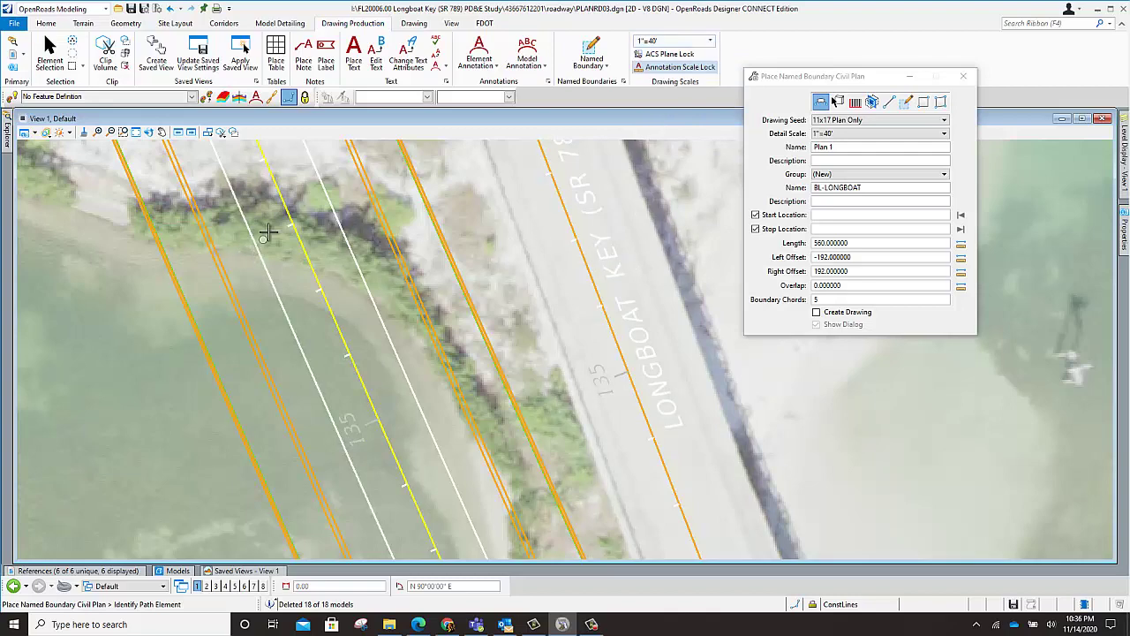
- Use the 11x17 Plan Only drawing seed for the plan boundaries and set the detail scale to 1"=40'
scroll(282, 301, "down", 2)
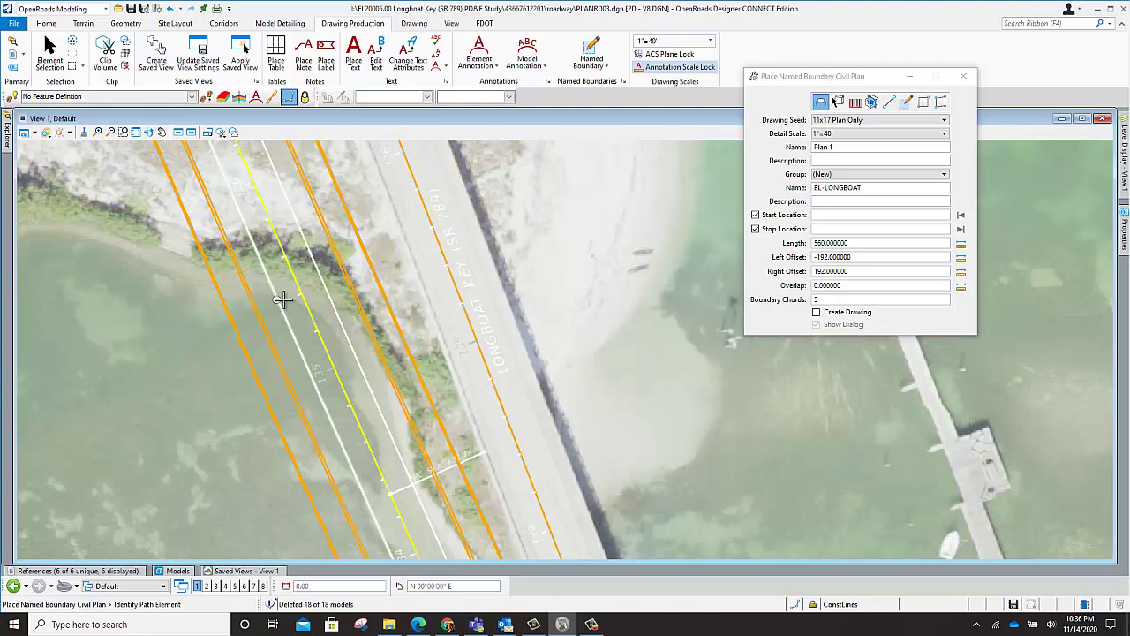
scroll(283, 300, "down", 3)
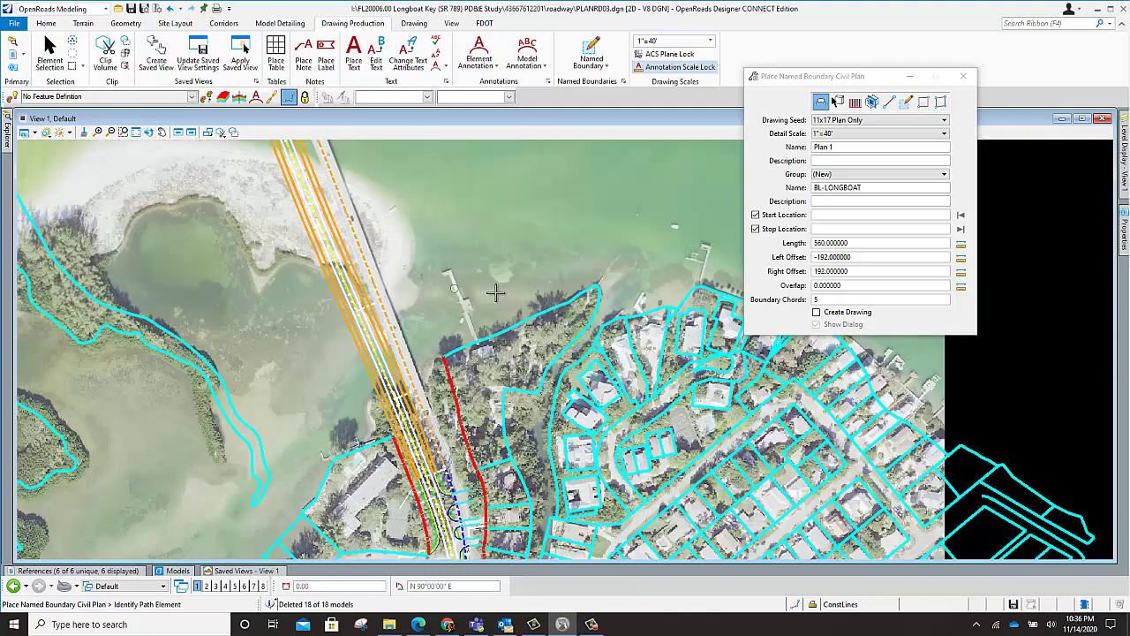
scroll(496, 293, "down", 2)
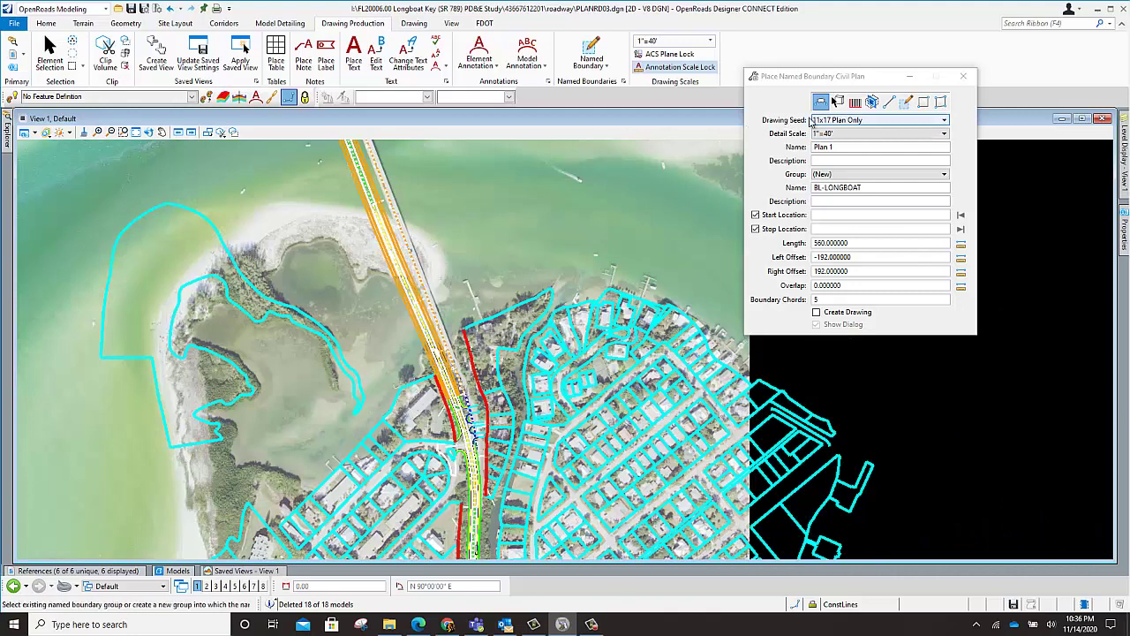
left_click(914, 121)
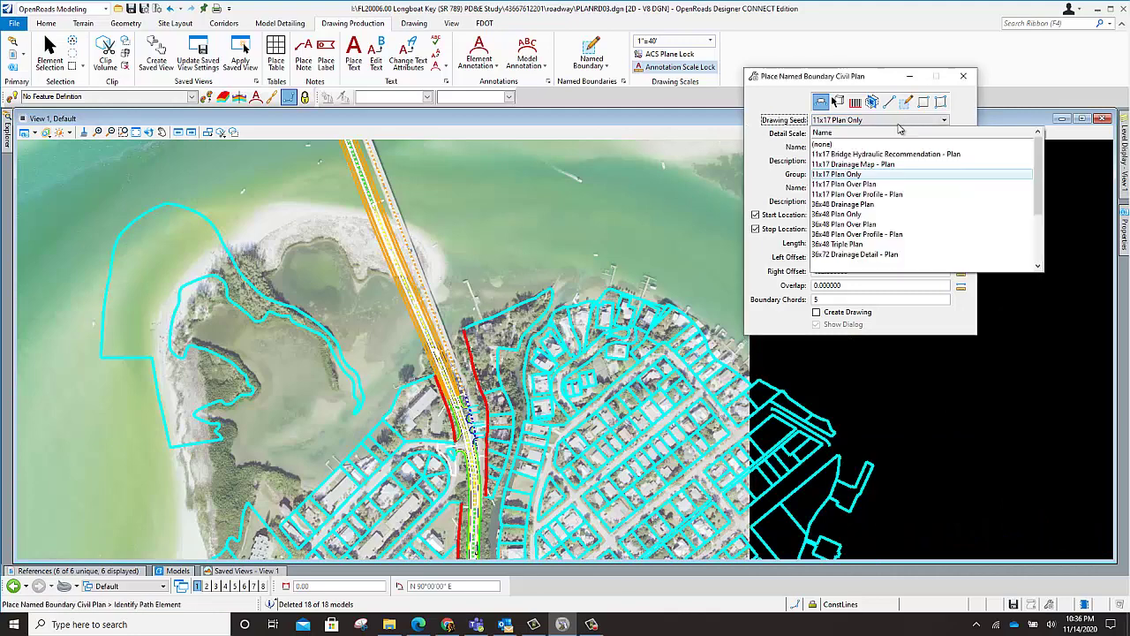
left_click(834, 175)
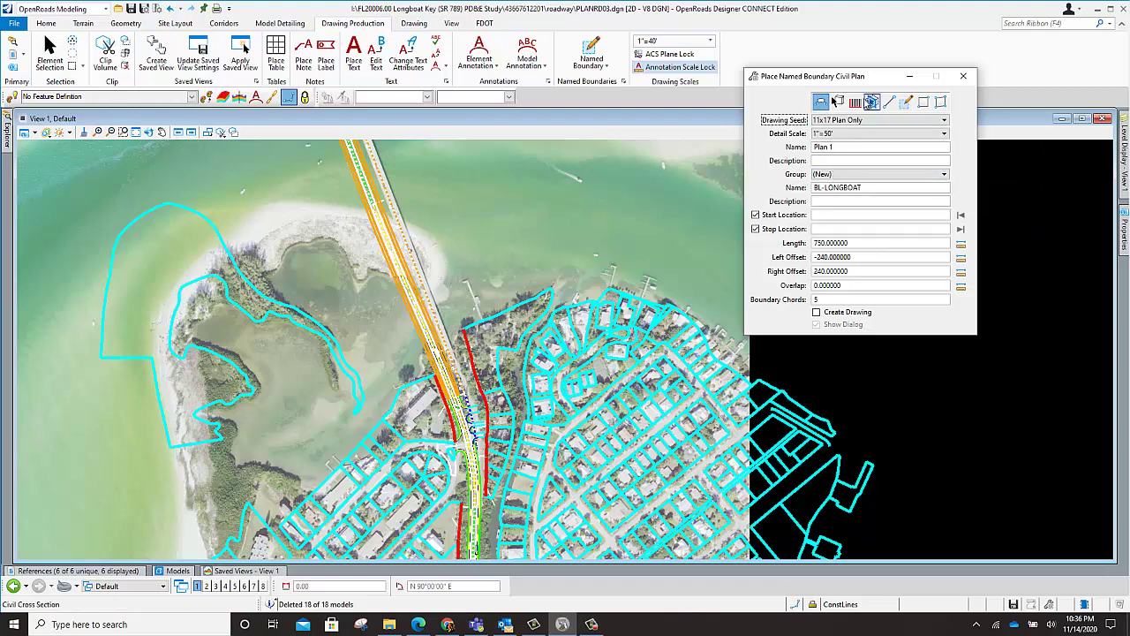
left_click(855, 102)
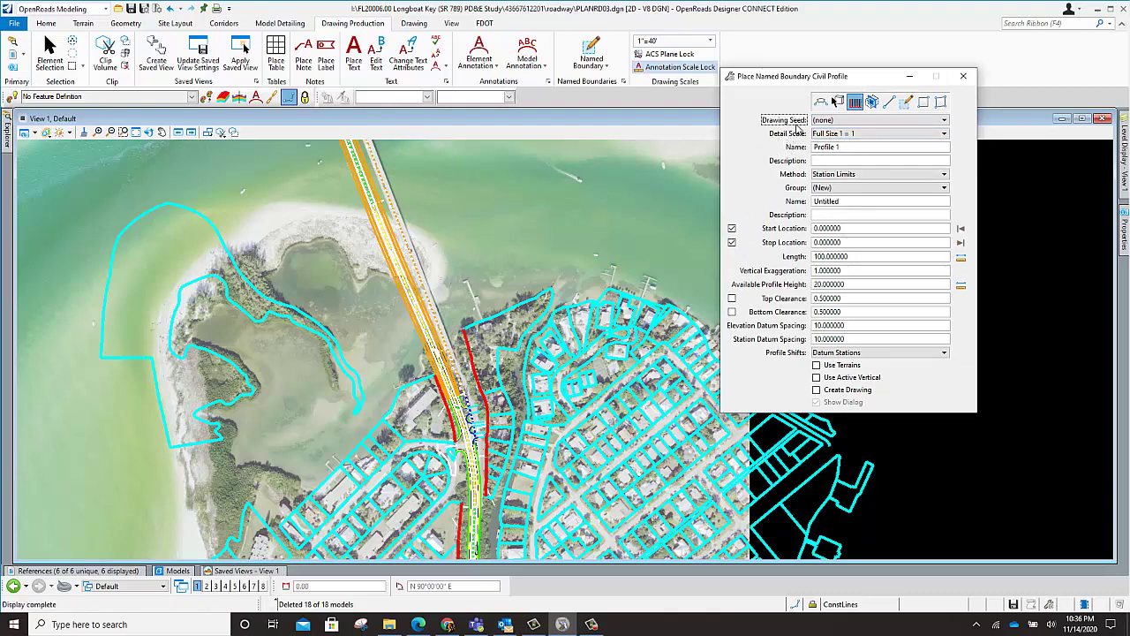
left_click(823, 102)
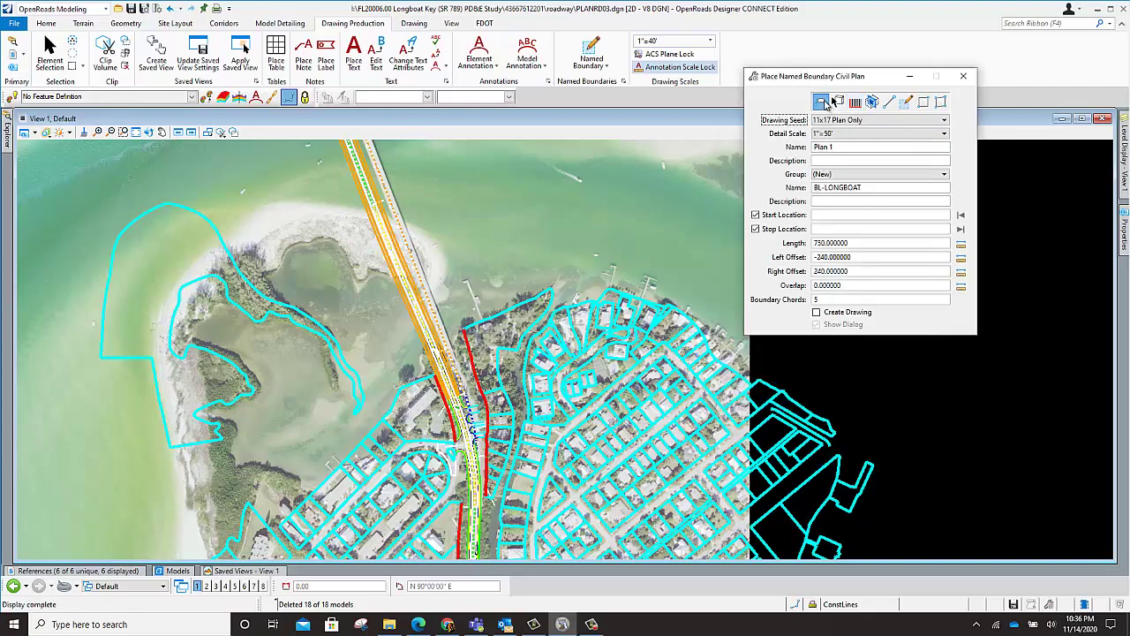
left_click(844, 135)
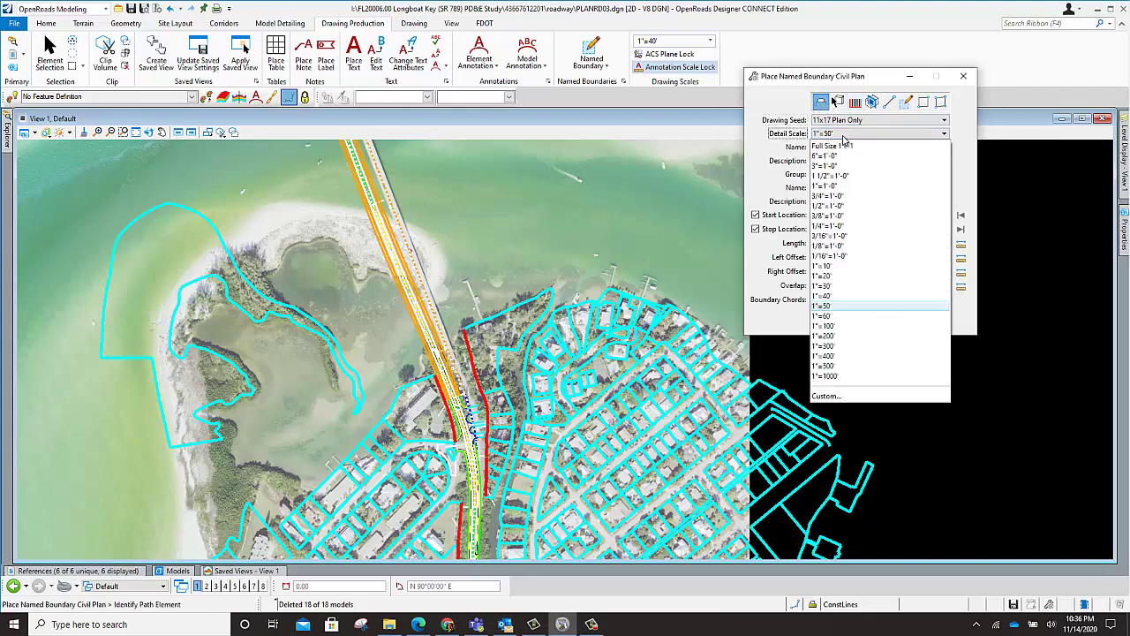
left_click(828, 297)
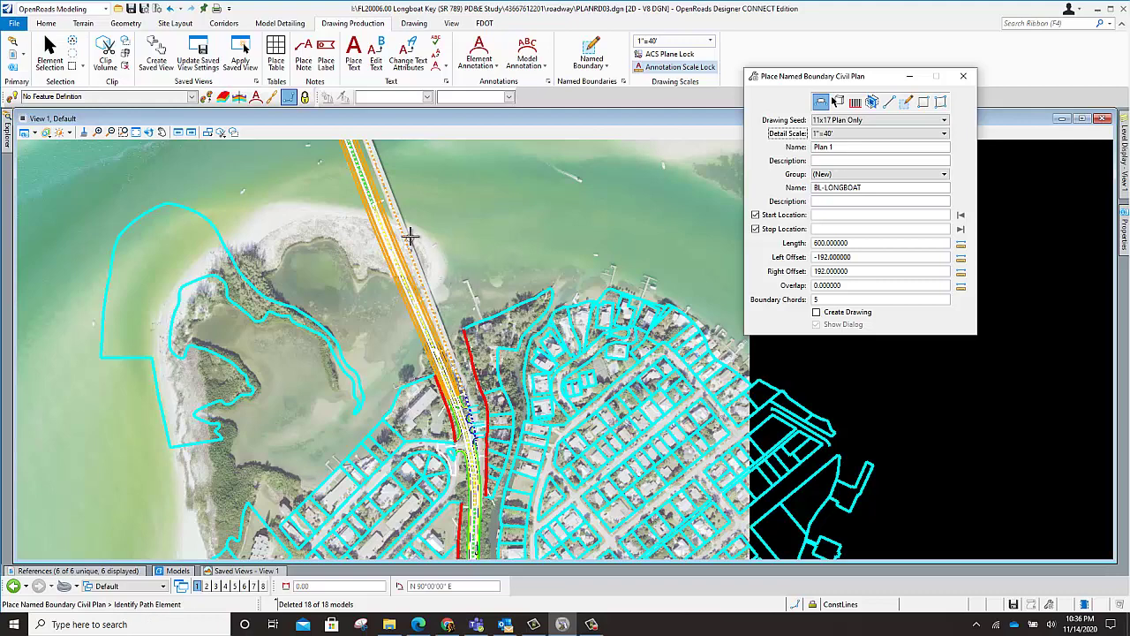
- Select the BLLONGBOAT baseline as the path element and name the new boundary group BL-LONGBOAT
scroll(404, 239, "up", 5)
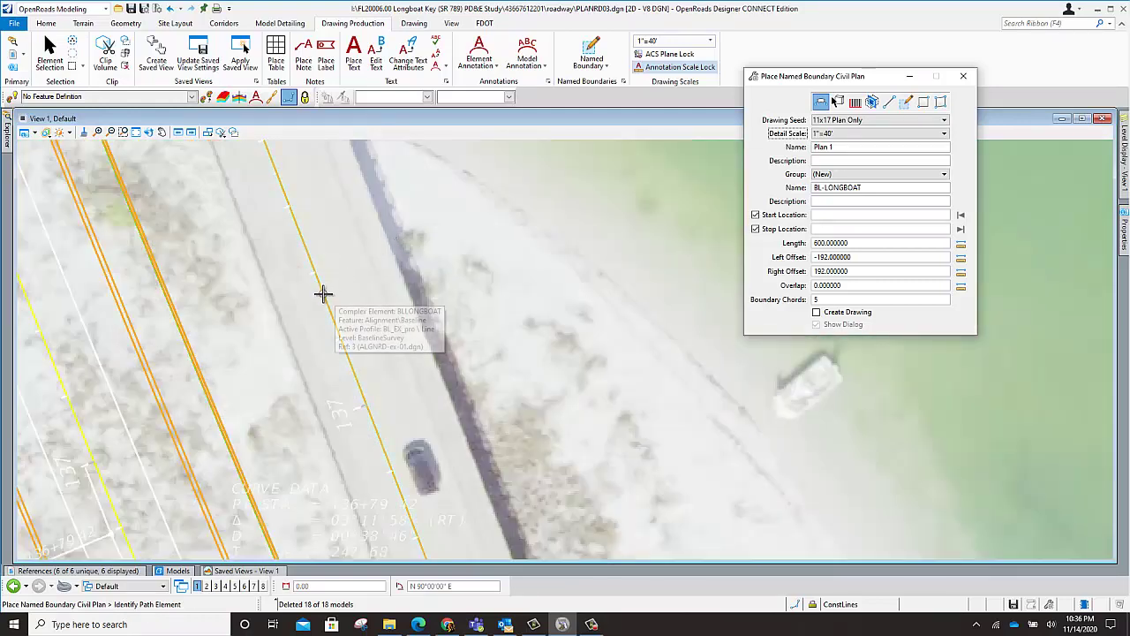
left_click(322, 294)
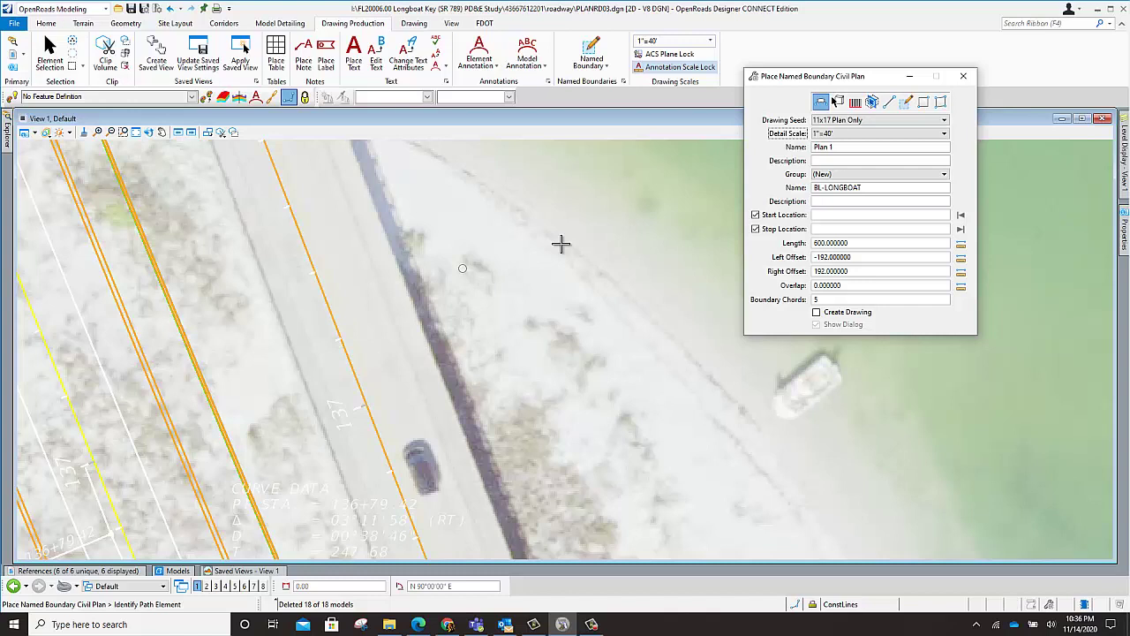
left_click(835, 190)
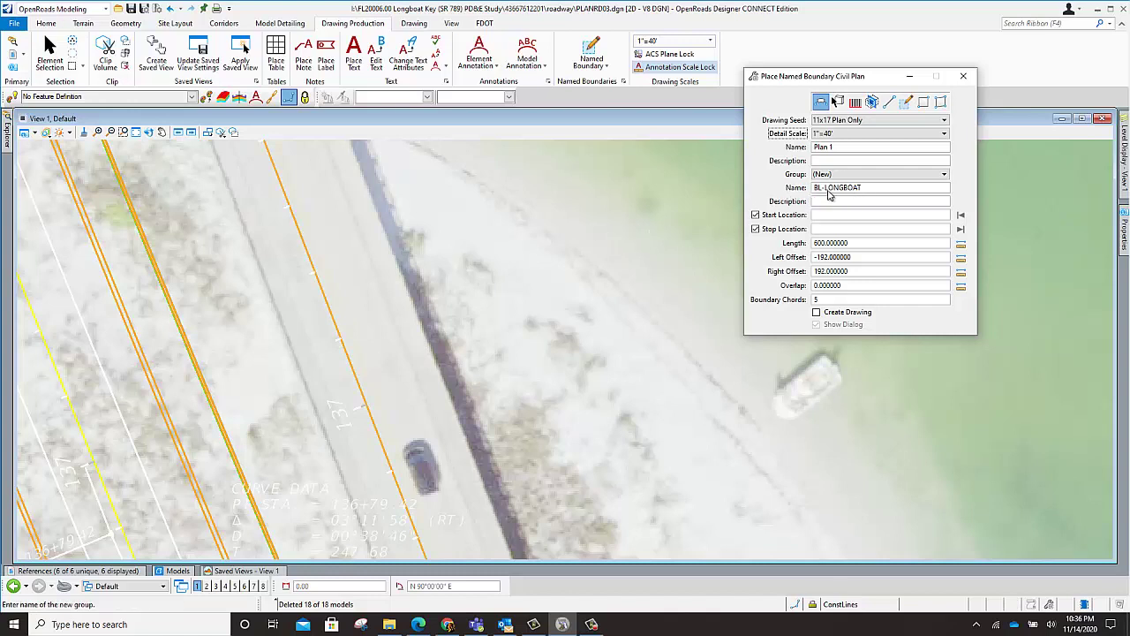
left_click(326, 298)
left_click(326, 298)
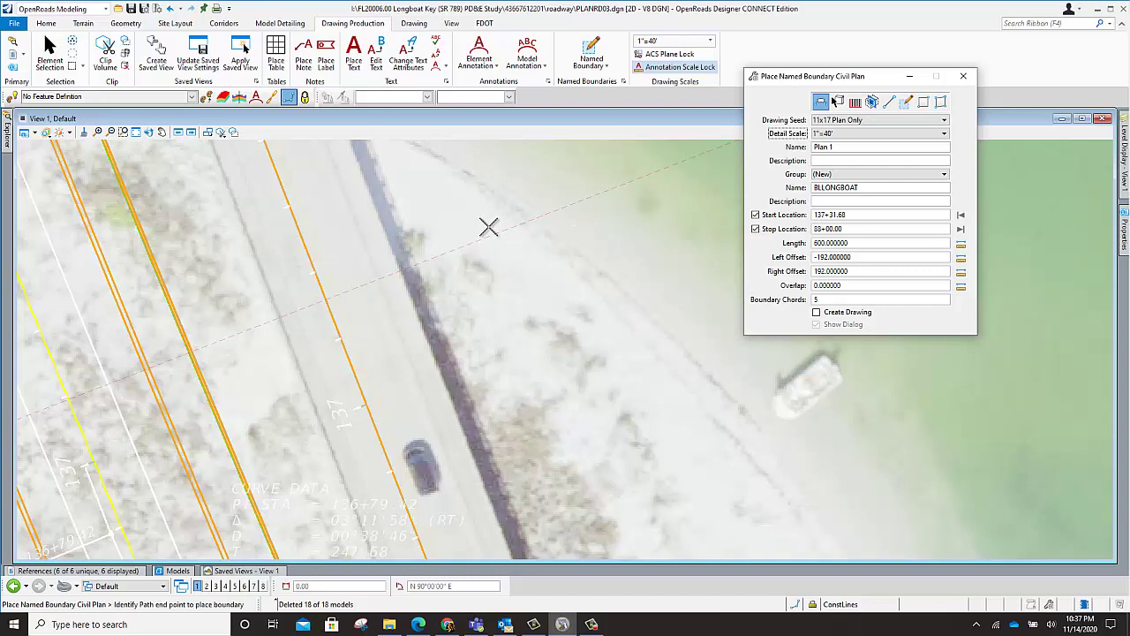
left_click(822, 189)
key("Tab")
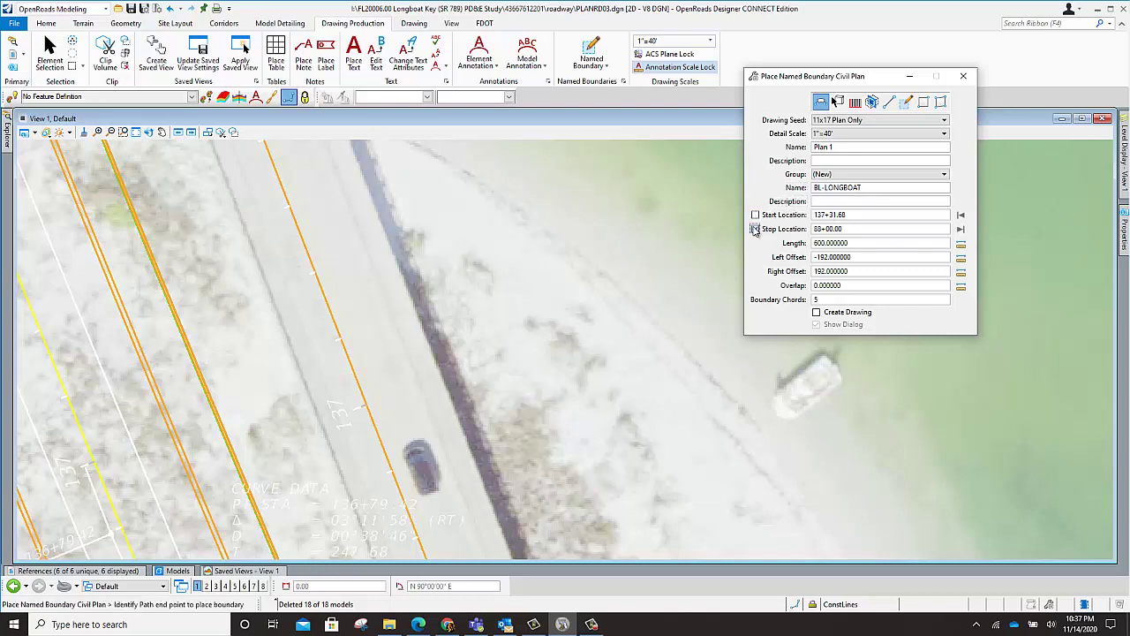
- Lock the boundaries' start location at station 121+60.00 with the stop location unlocked
left_click(849, 215)
left_click_drag(849, 215, 803, 221)
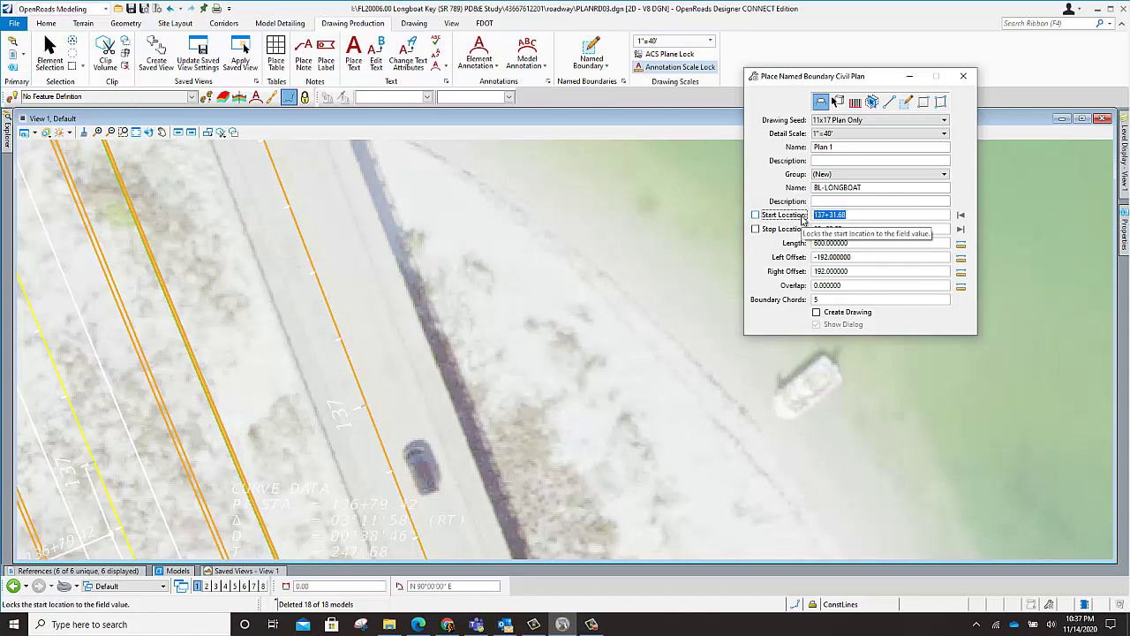
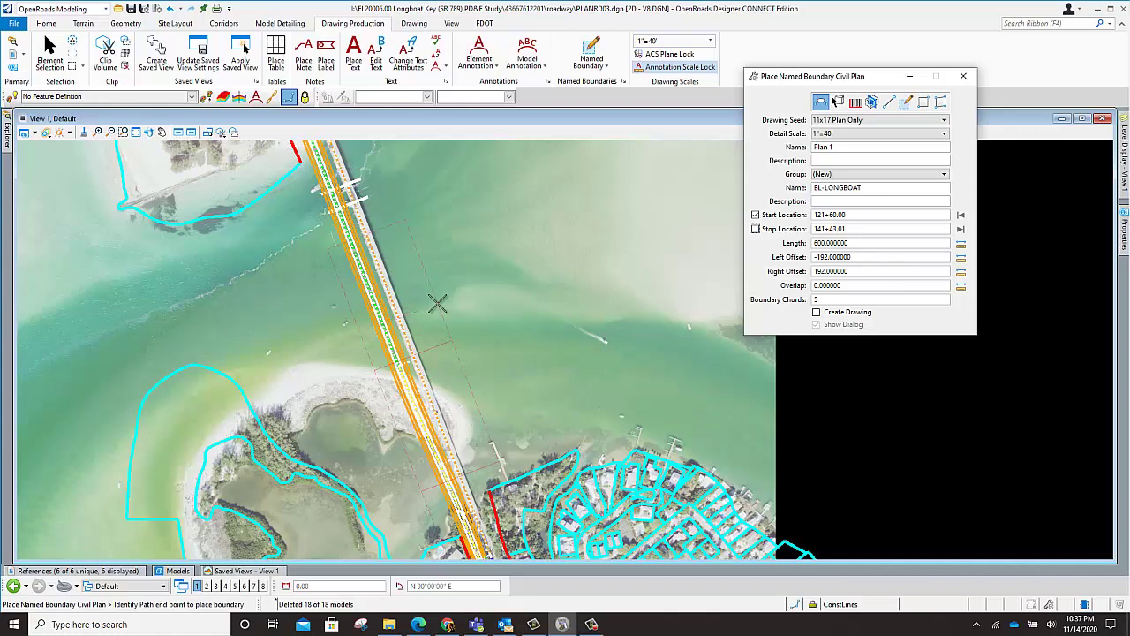
left_click(703, 261)
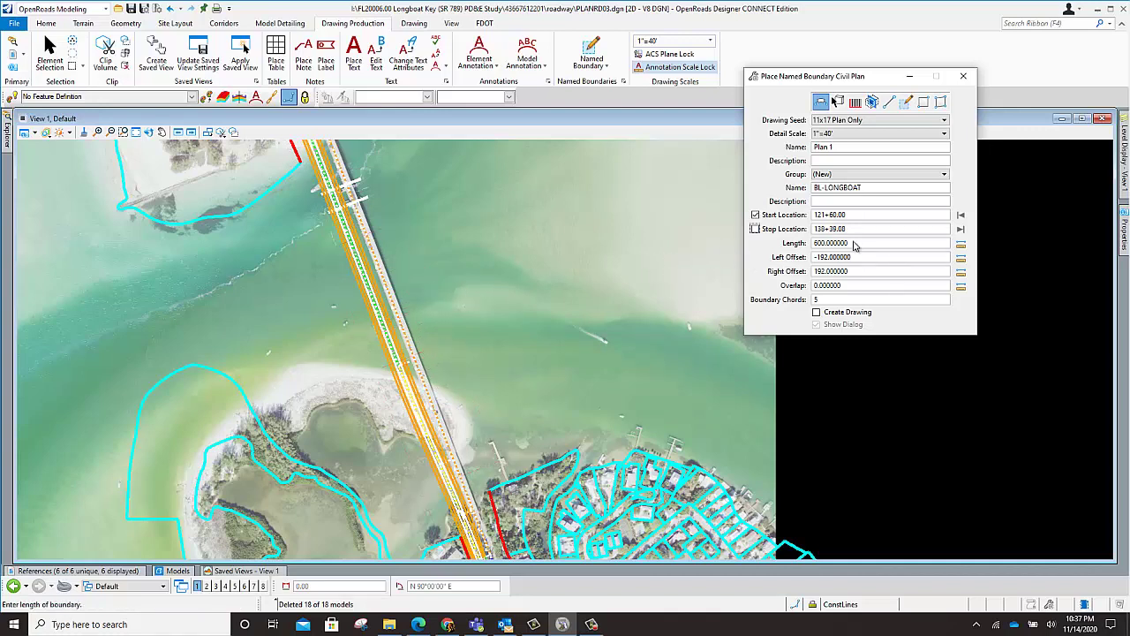
- Set the length of each plan boundary to 560
left_click(791, 250)
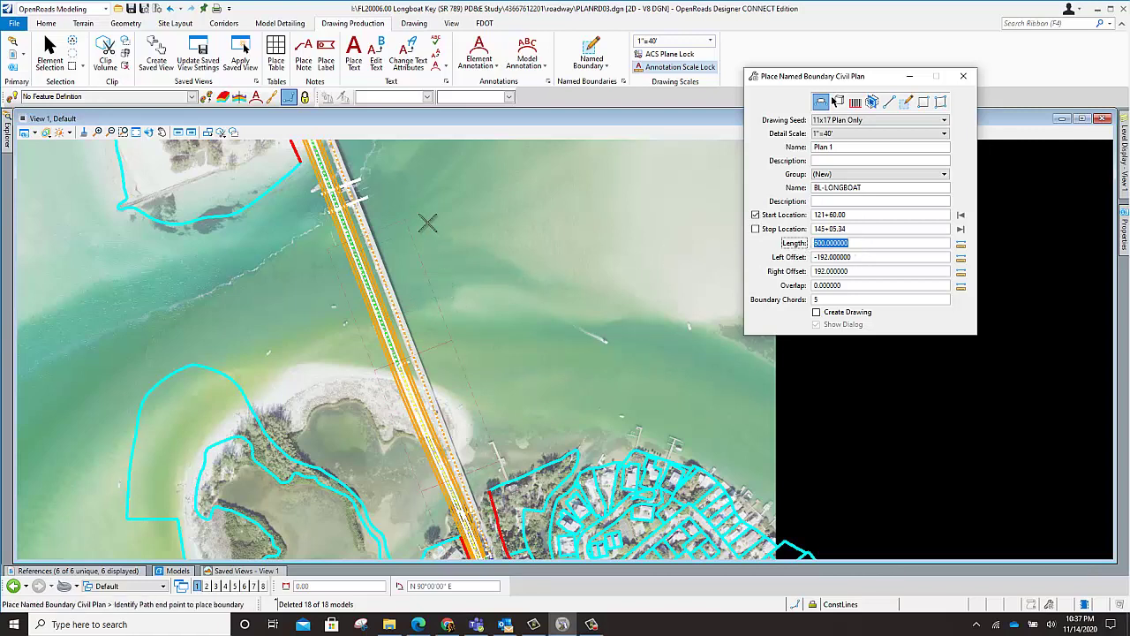
scroll(481, 253, "down", 2)
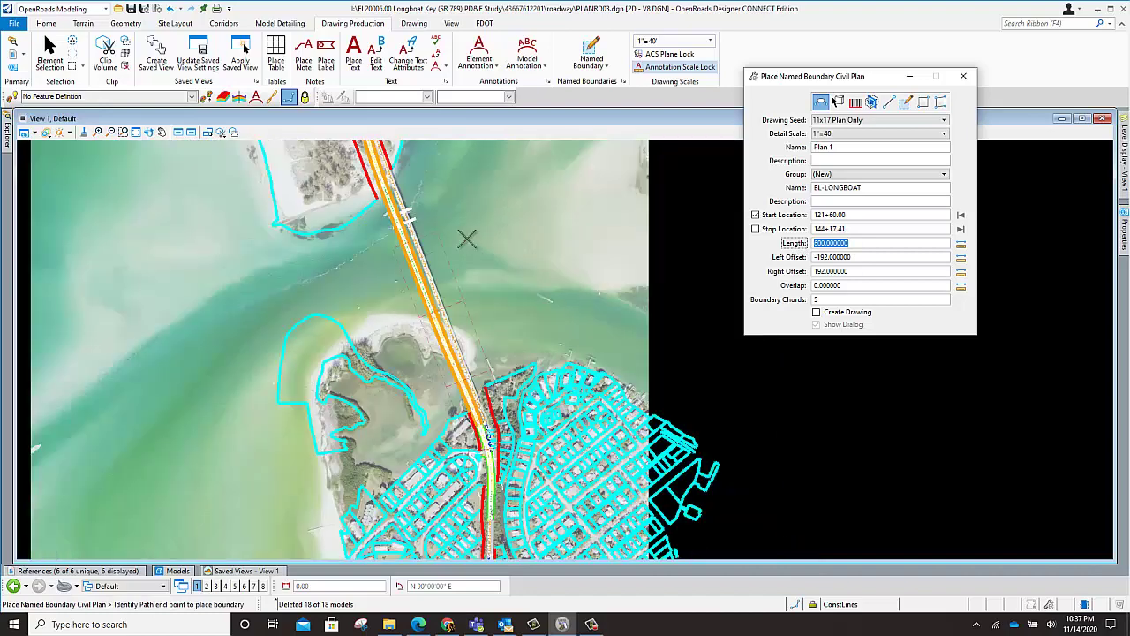
scroll(588, 408, "up", 2)
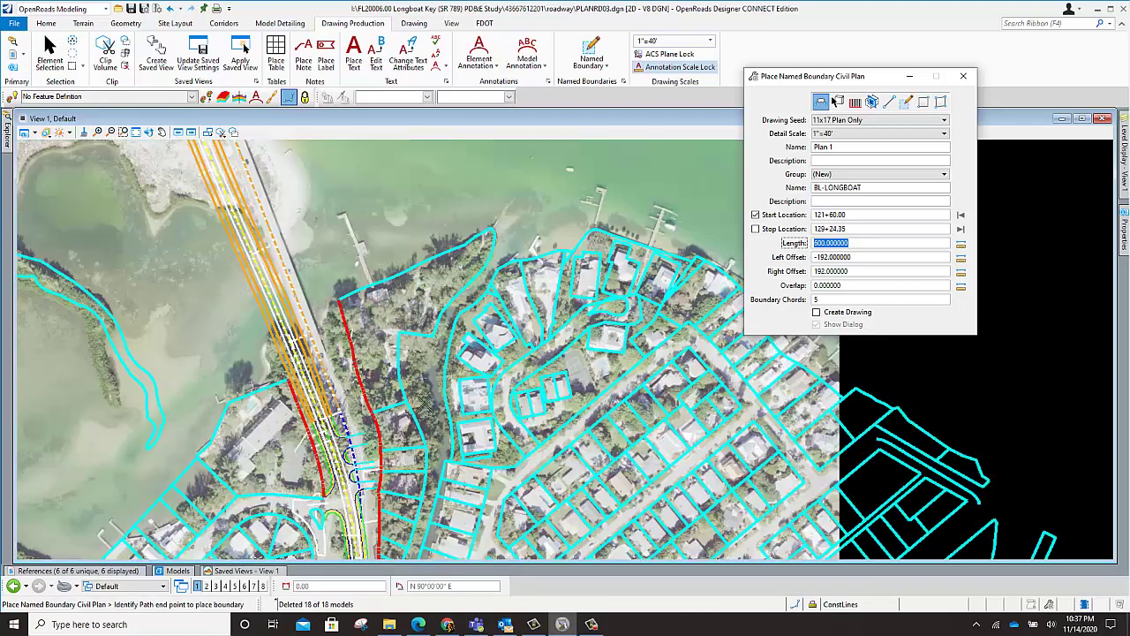
scroll(396, 230, "up", 1)
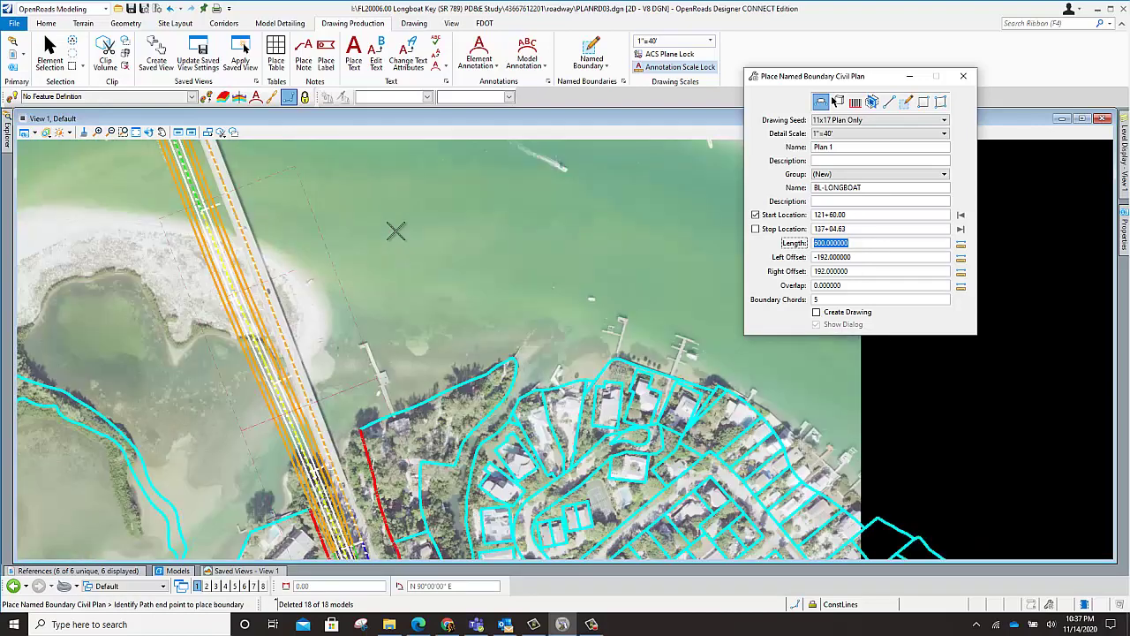
type("50")
key("Return")
key("Return")
type("560")
key("Return")
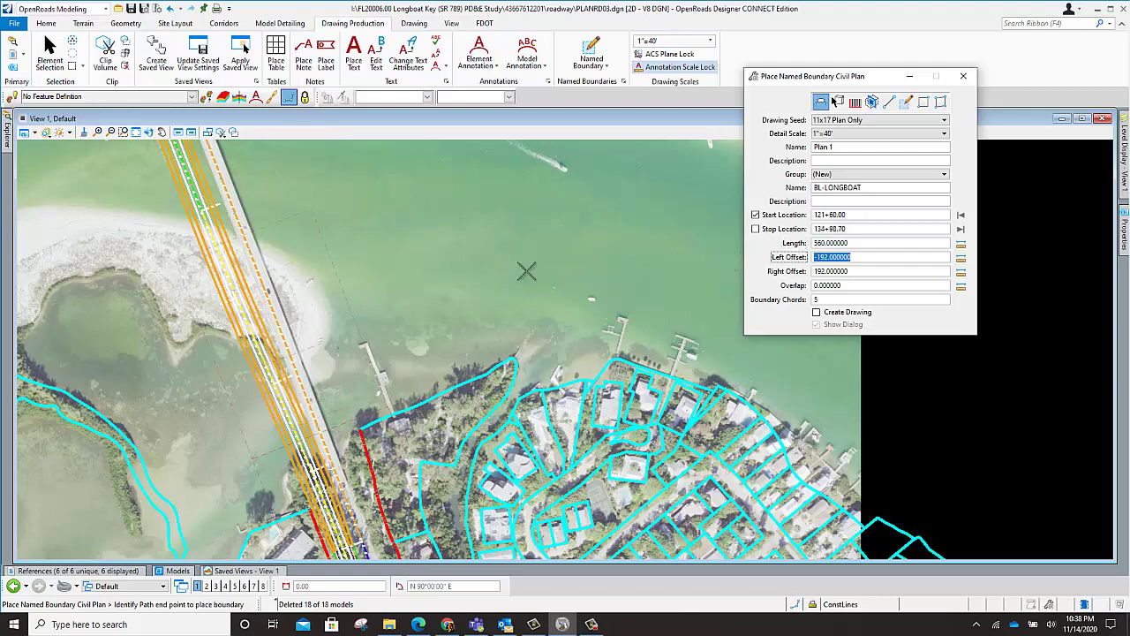
- Set the boundaries' stop location to station 172+00 and lock it
left_click(731, 234)
left_click(834, 228)
type("172")
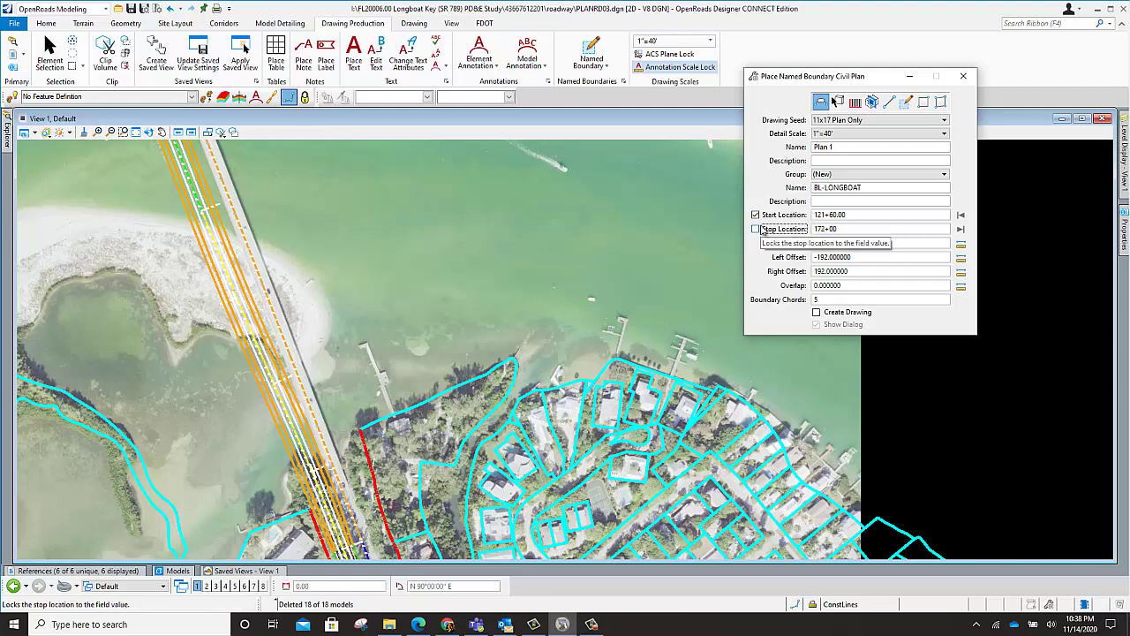
type("+00")
key("Tab")
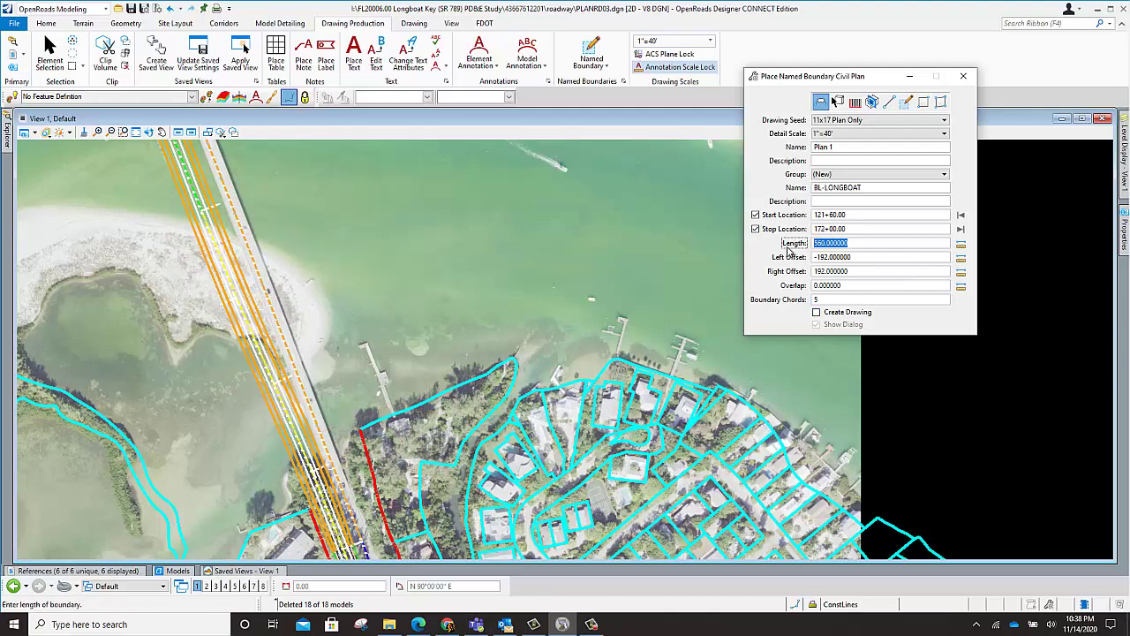
scroll(346, 260, "down", 2)
scroll(354, 402, "up", 3)
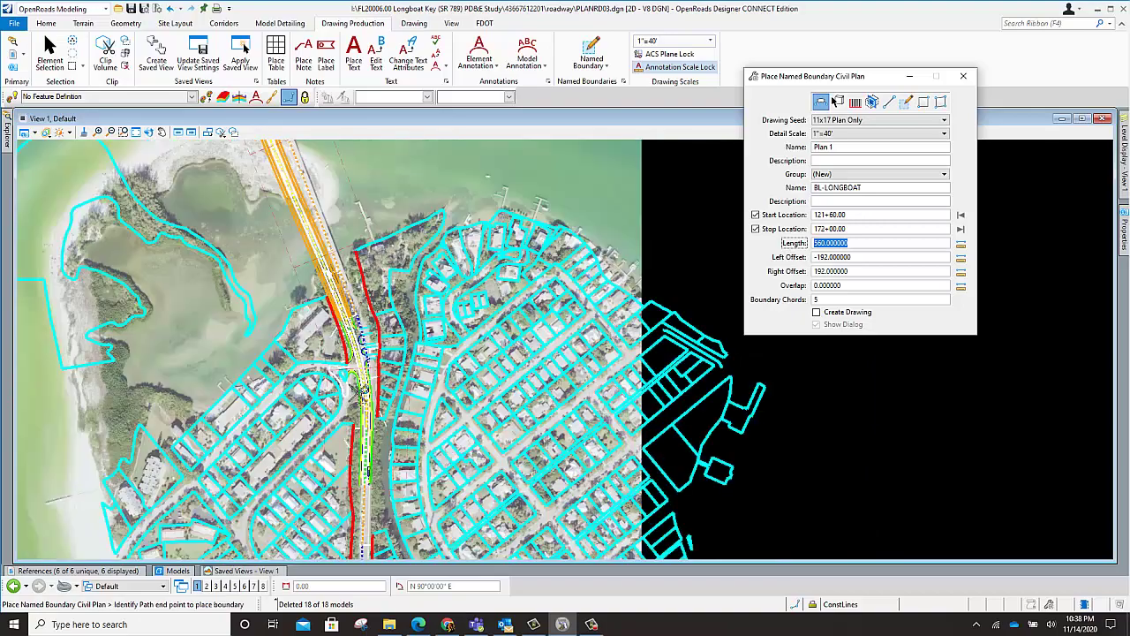
scroll(366, 363, "down", 2)
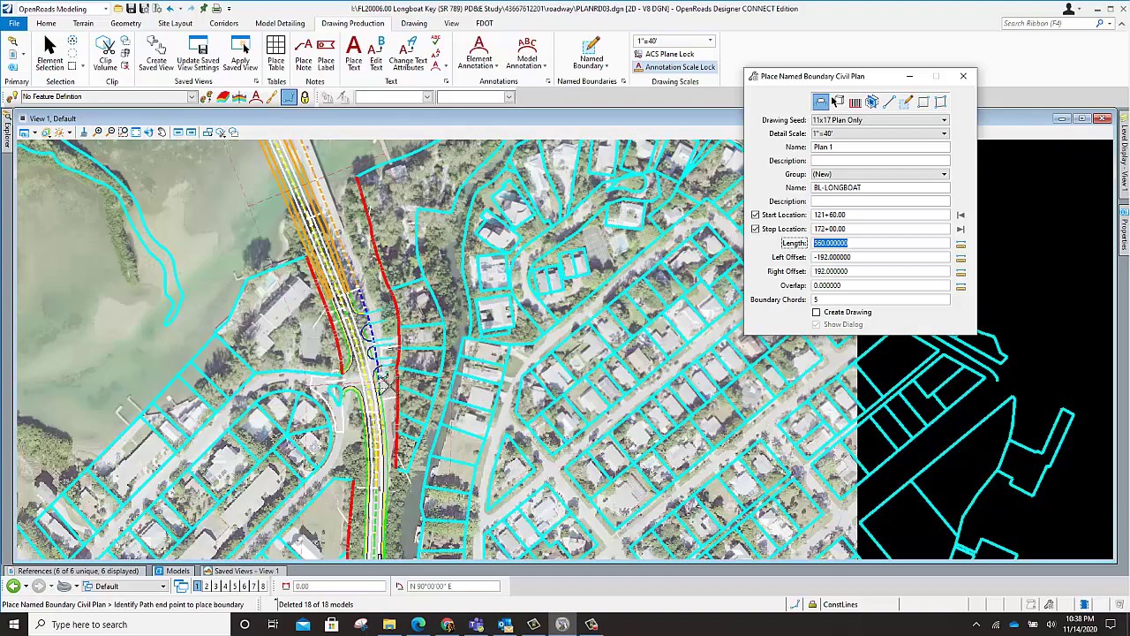
- Place the BL-LONGBOAT civil plan boundaries along the baseline between the locked start and stop stations
scroll(375, 385, "up", 2)
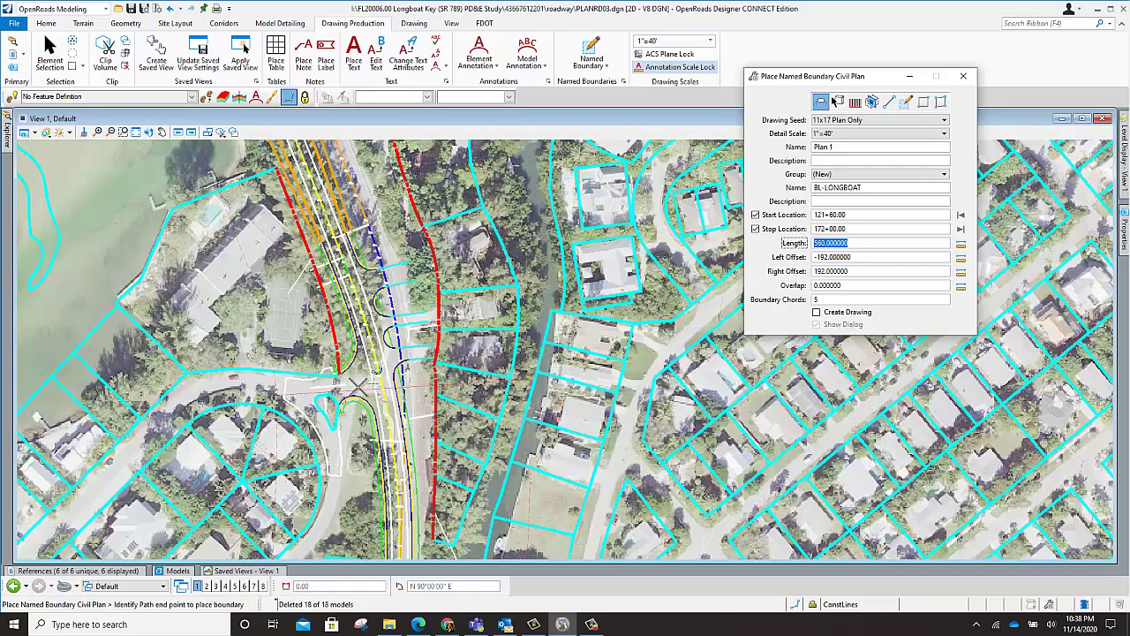
scroll(375, 386, "down", 2)
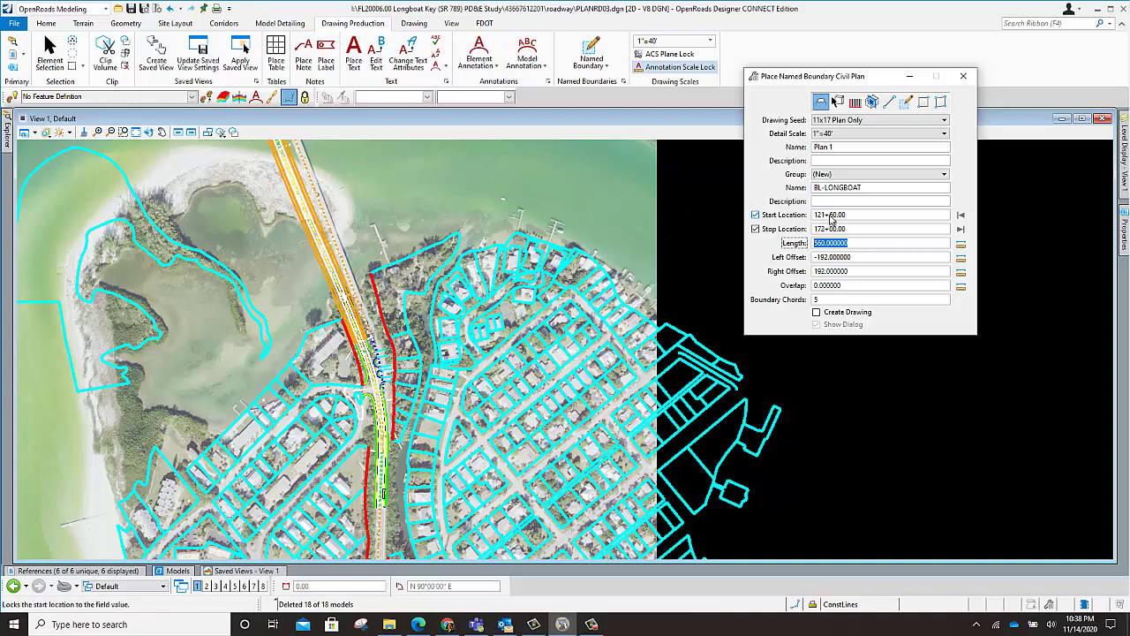
left_click(501, 182)
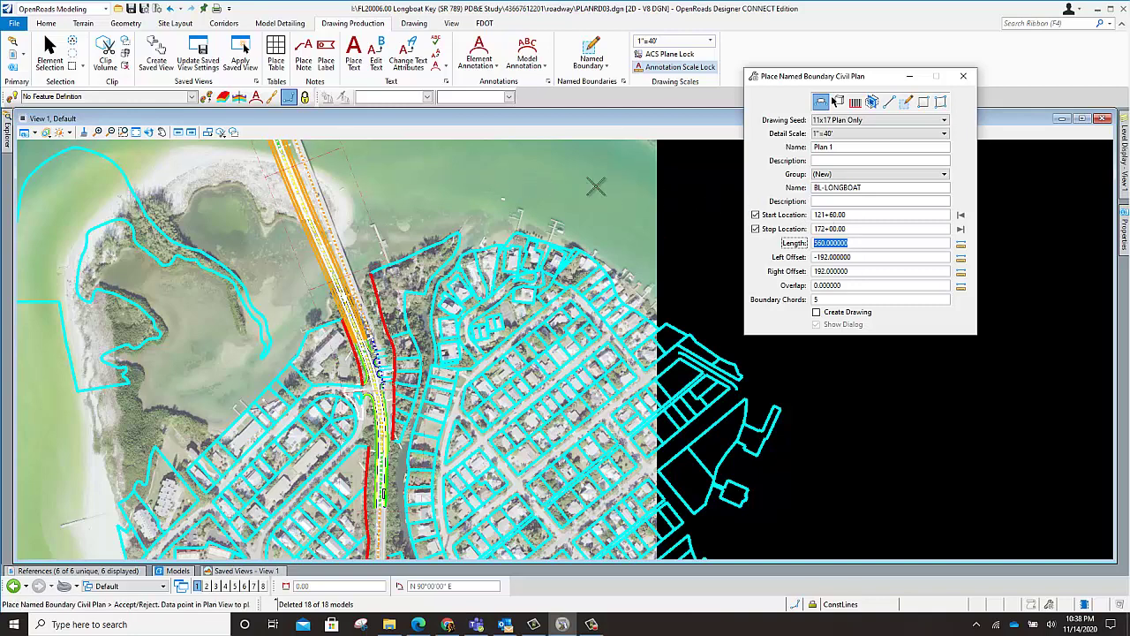
left_click(525, 187)
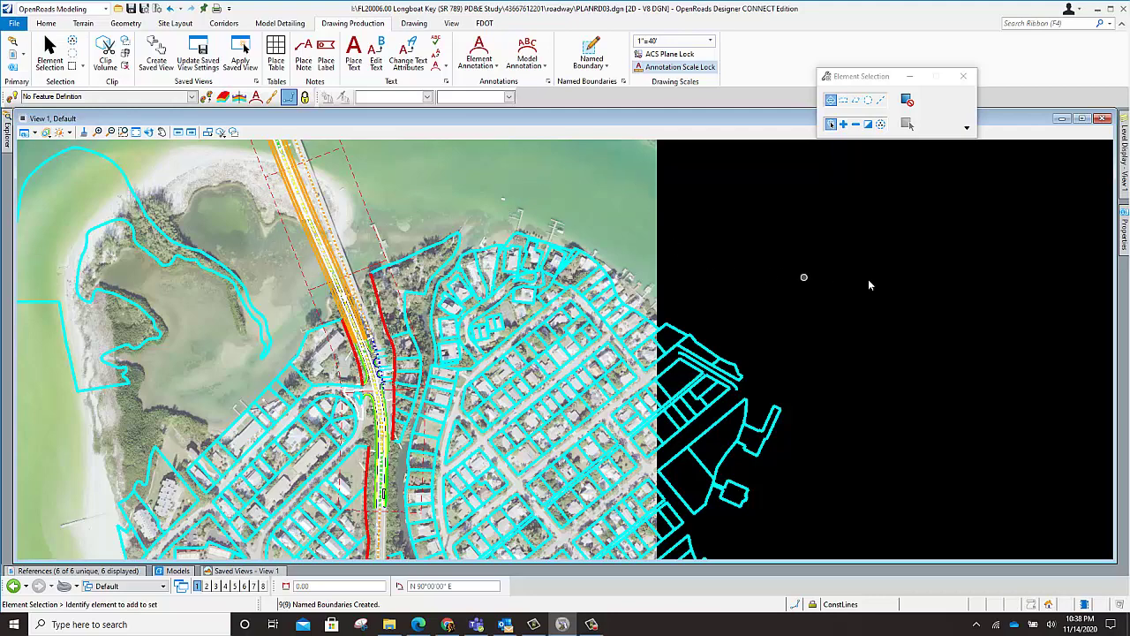
- Look at the Create Drawing option of the civil plan boundary tool, and examine the placed boundaries along the corridor
left_click(612, 66)
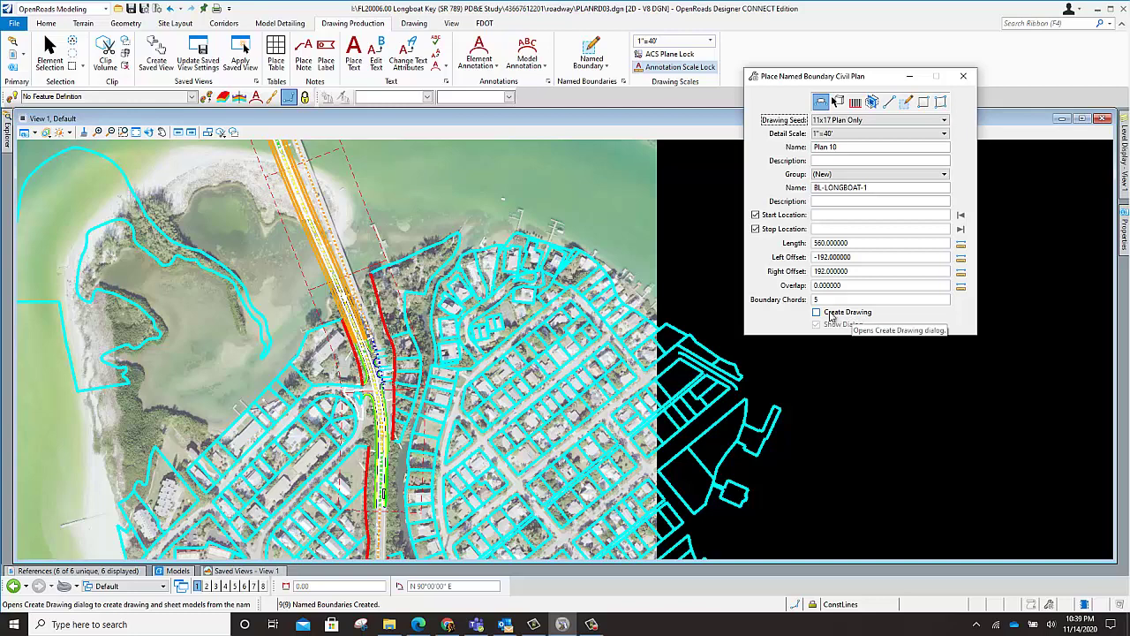
left_click(50, 53)
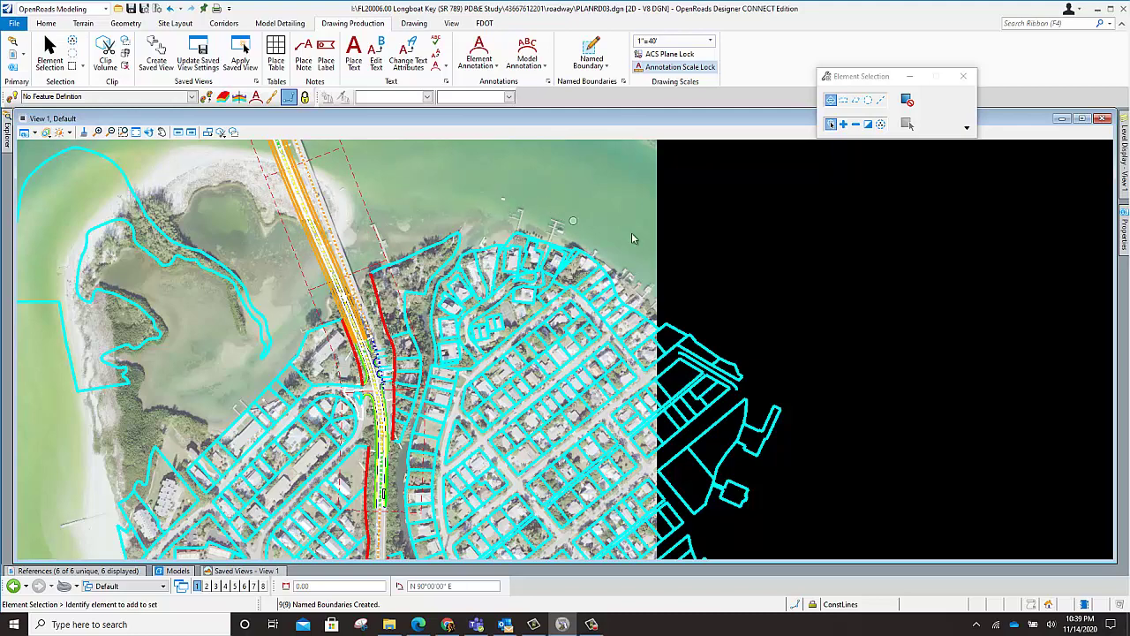
scroll(642, 251, "down", 4)
scroll(586, 223, "down", 2)
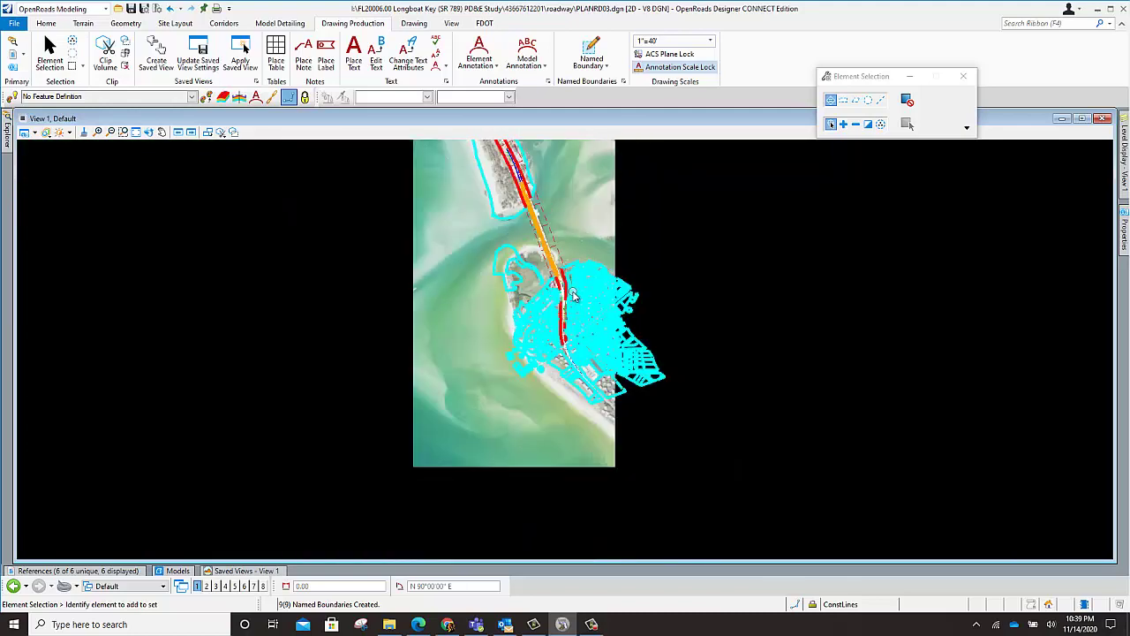
scroll(575, 168, "up", 2)
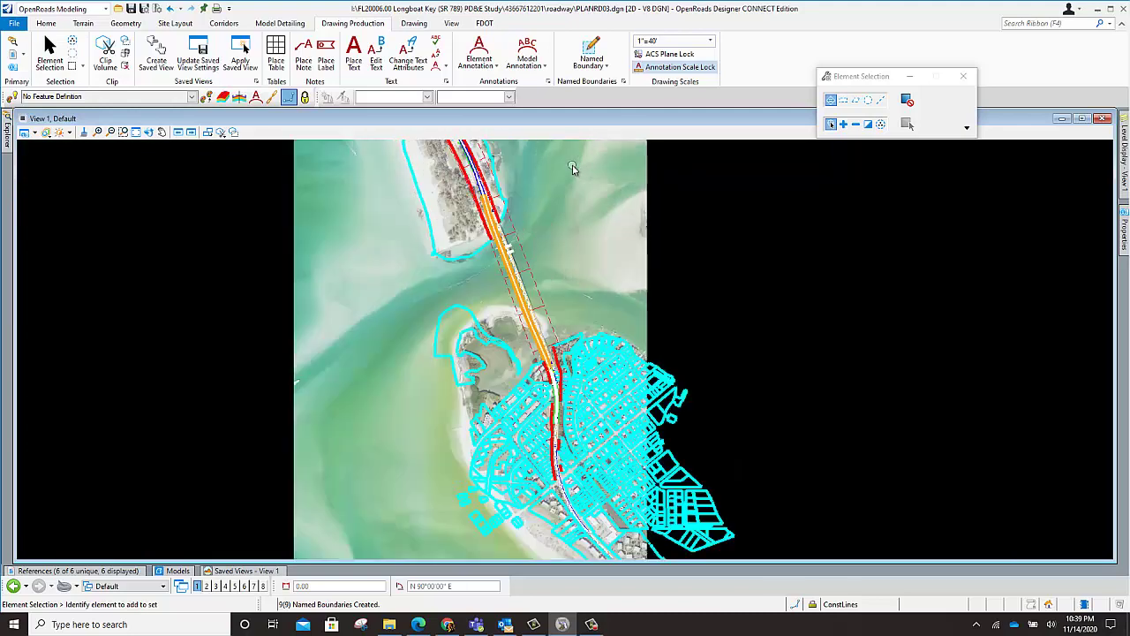
- Open the named boundaries list, expand the plan groups down to the individual boundaries, and select the BL-LONGBOAT group
left_click(623, 82)
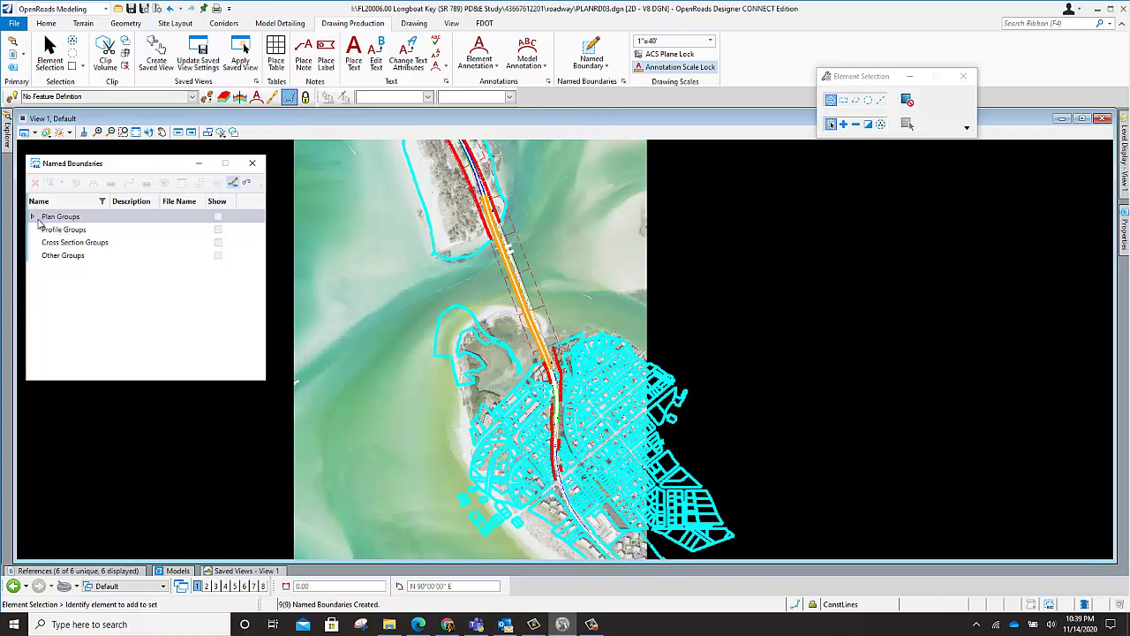
double_click(62, 218)
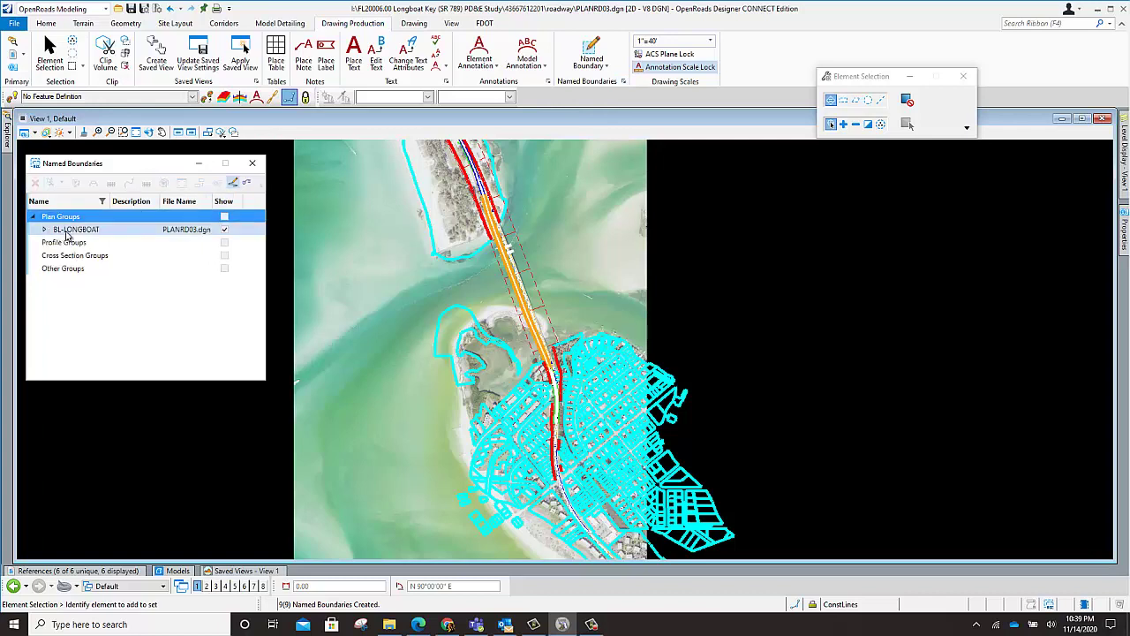
left_click(44, 229)
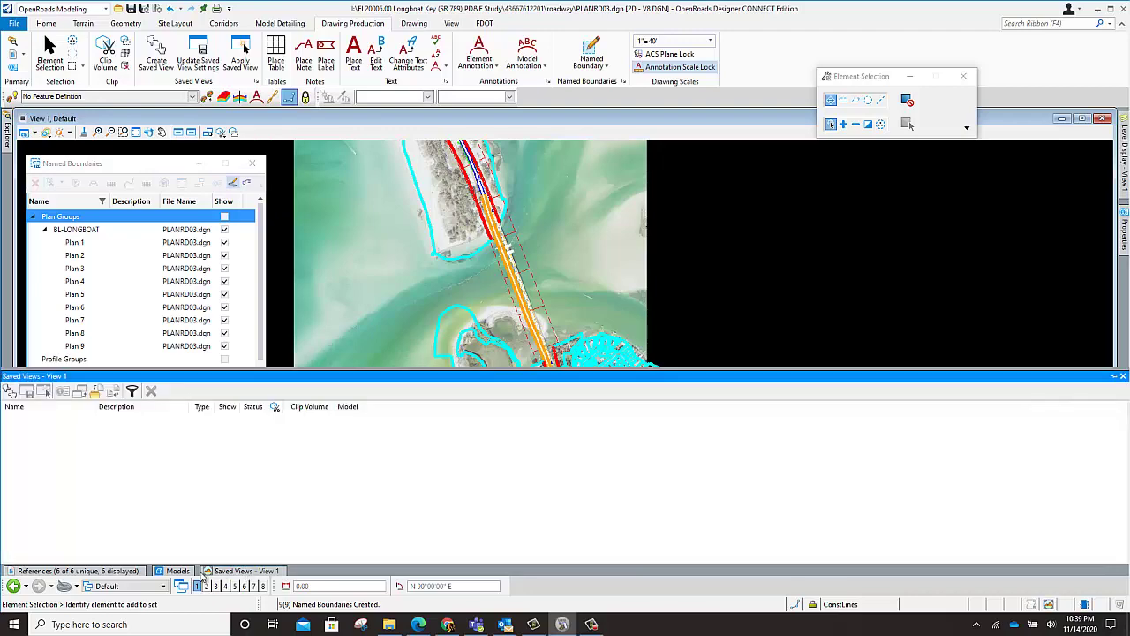
mouse_move(178, 574)
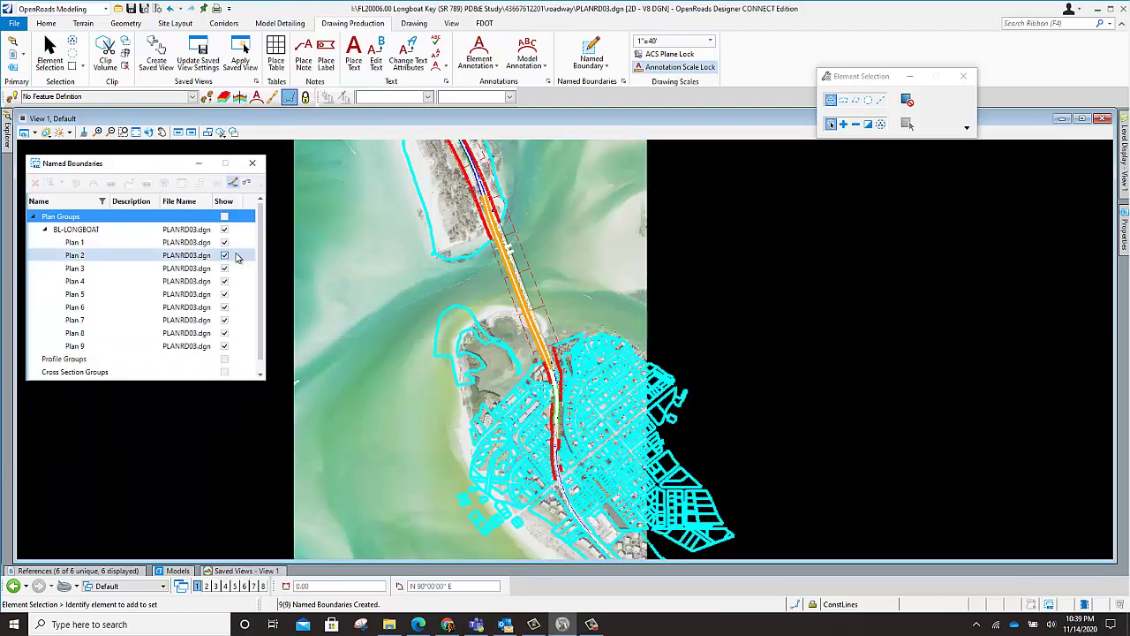
left_click(77, 231)
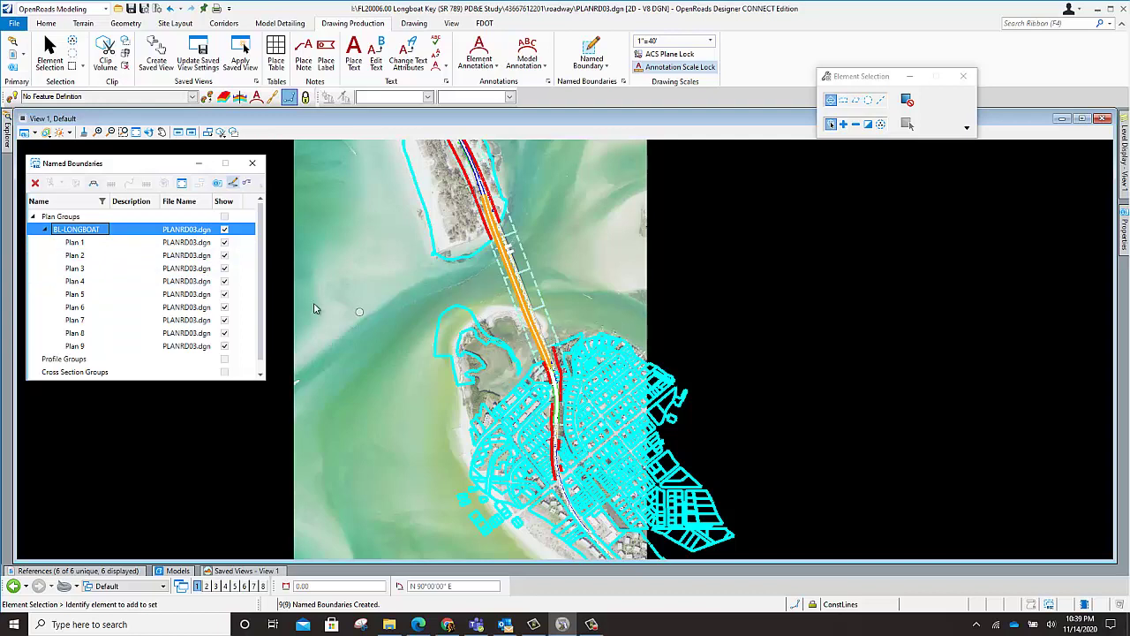
right_click(84, 232)
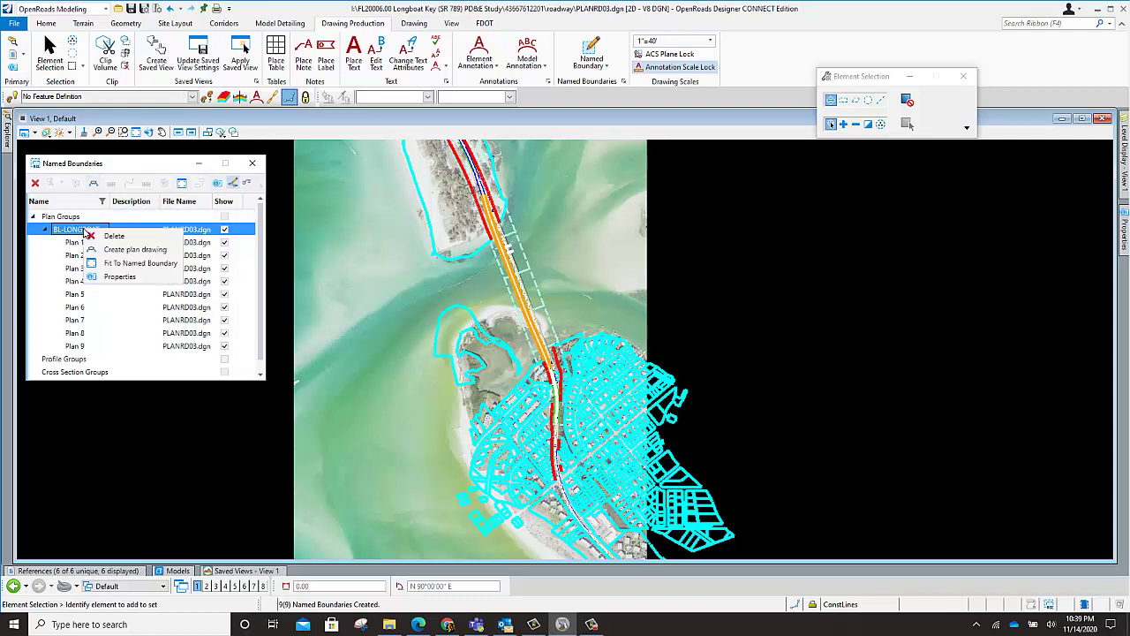
left_click(153, 166)
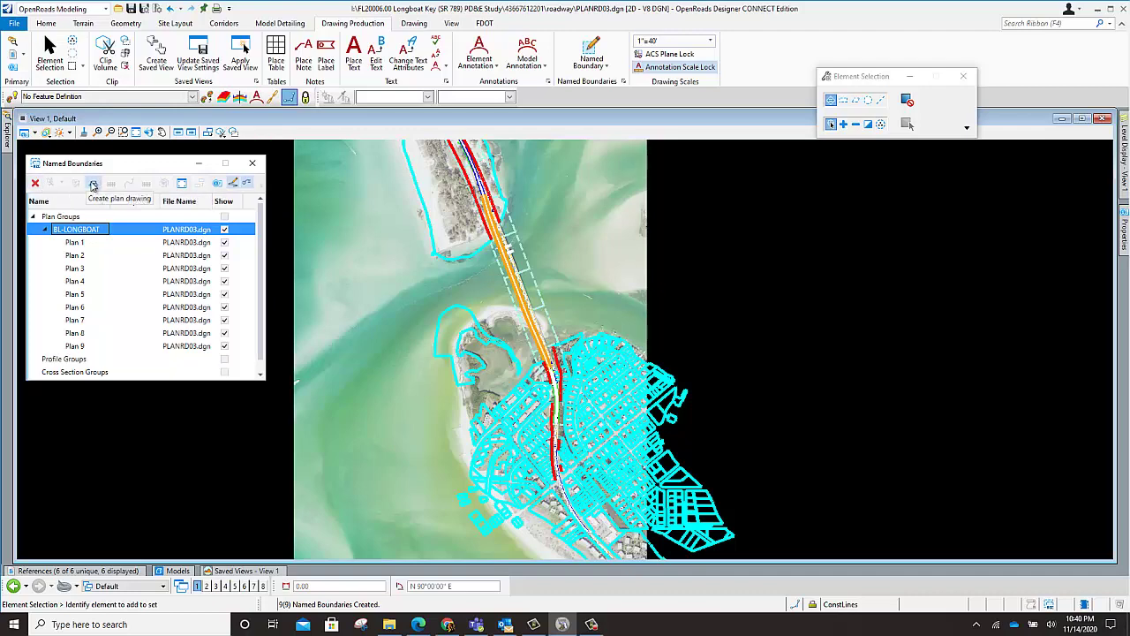
- Start a plan drawing from the BL-LONGBOAT group with the drawing model annotation scale and the detail scale at 1"=40'
left_click(93, 184)
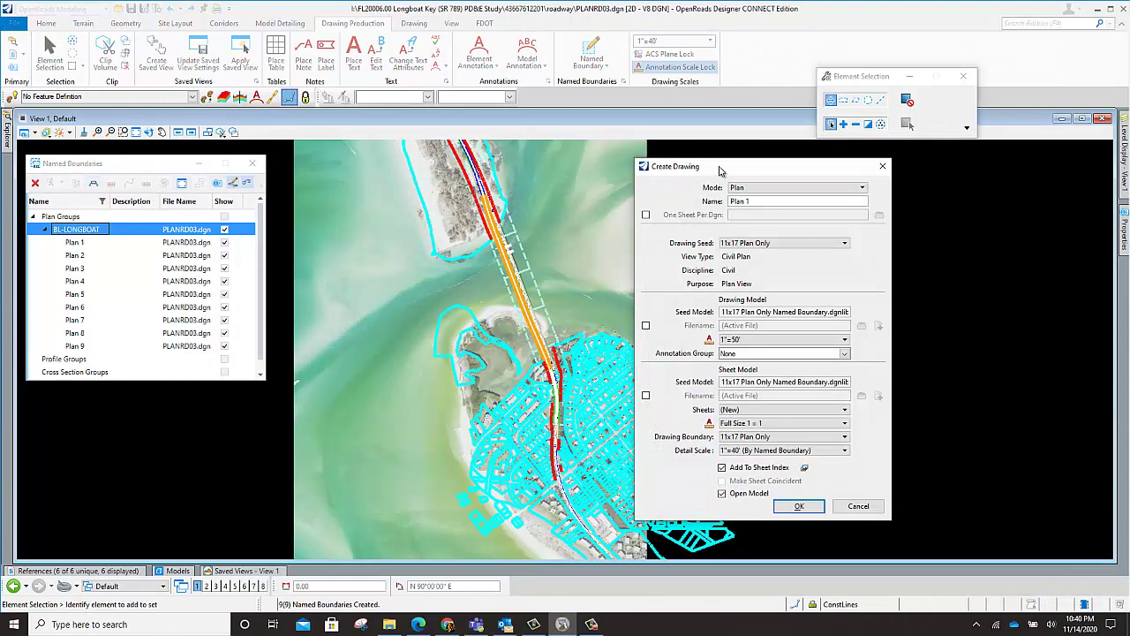
left_click(743, 203)
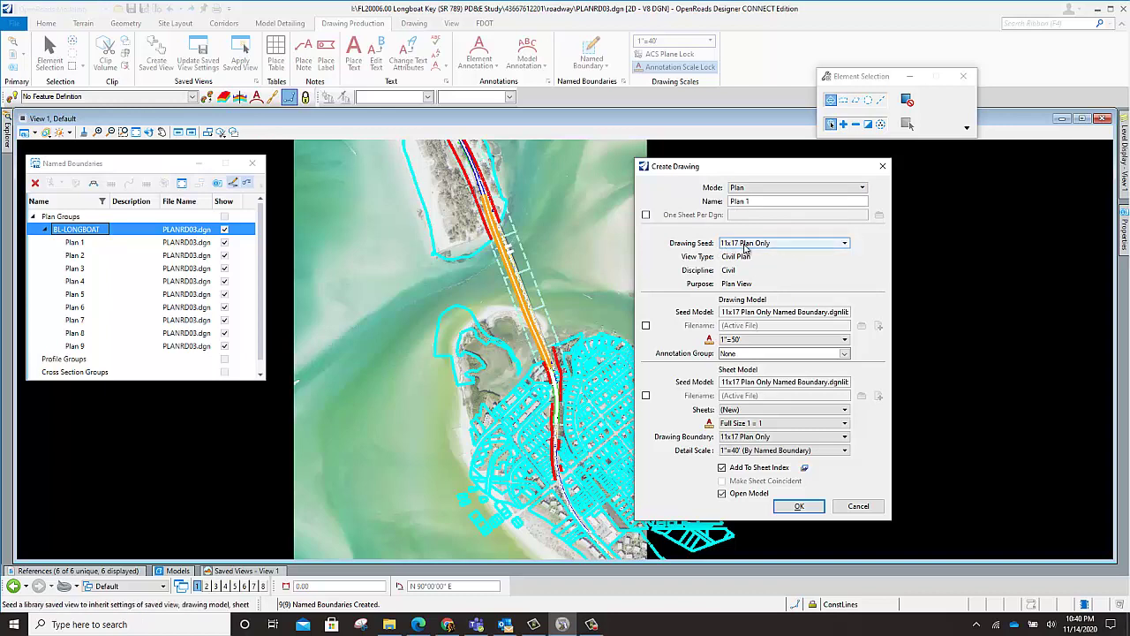
left_click(762, 344)
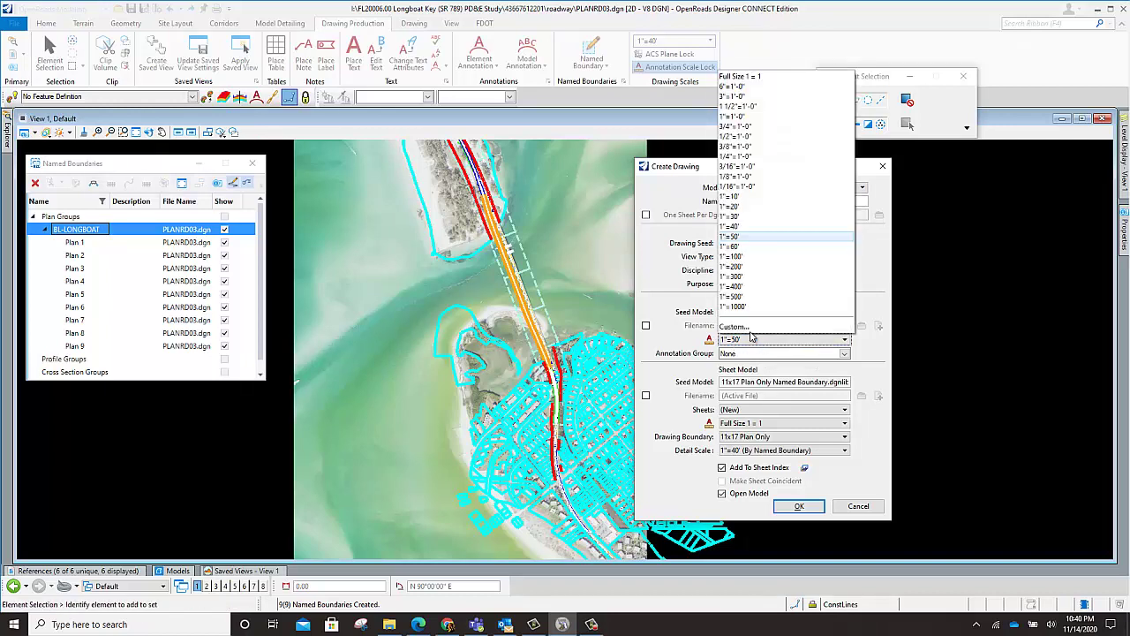
left_click(733, 228)
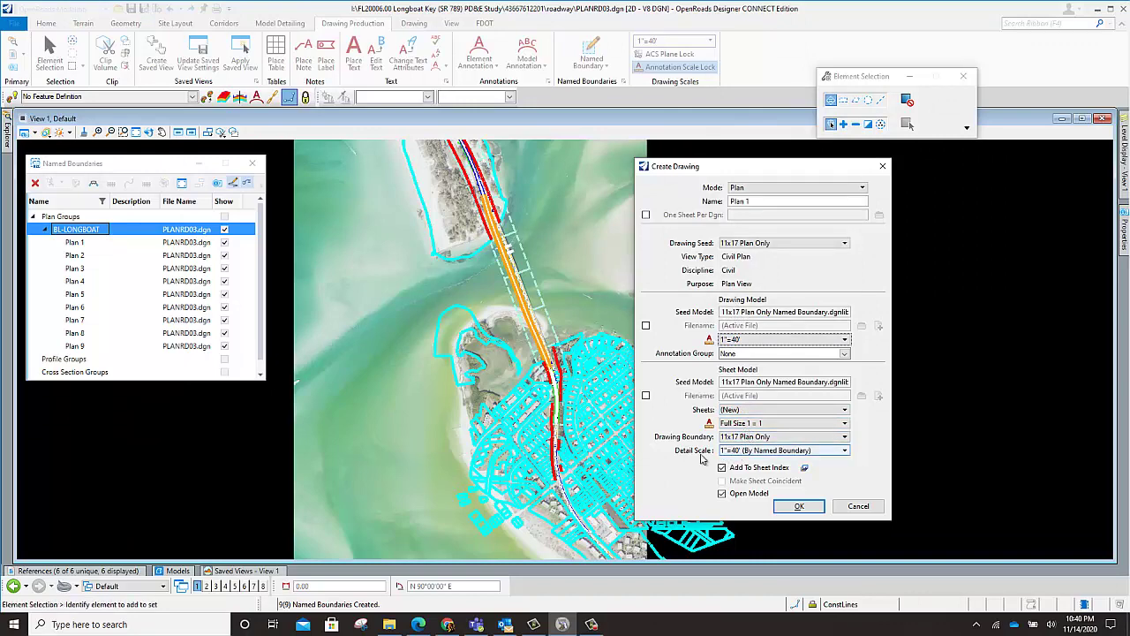
left_click(746, 454)
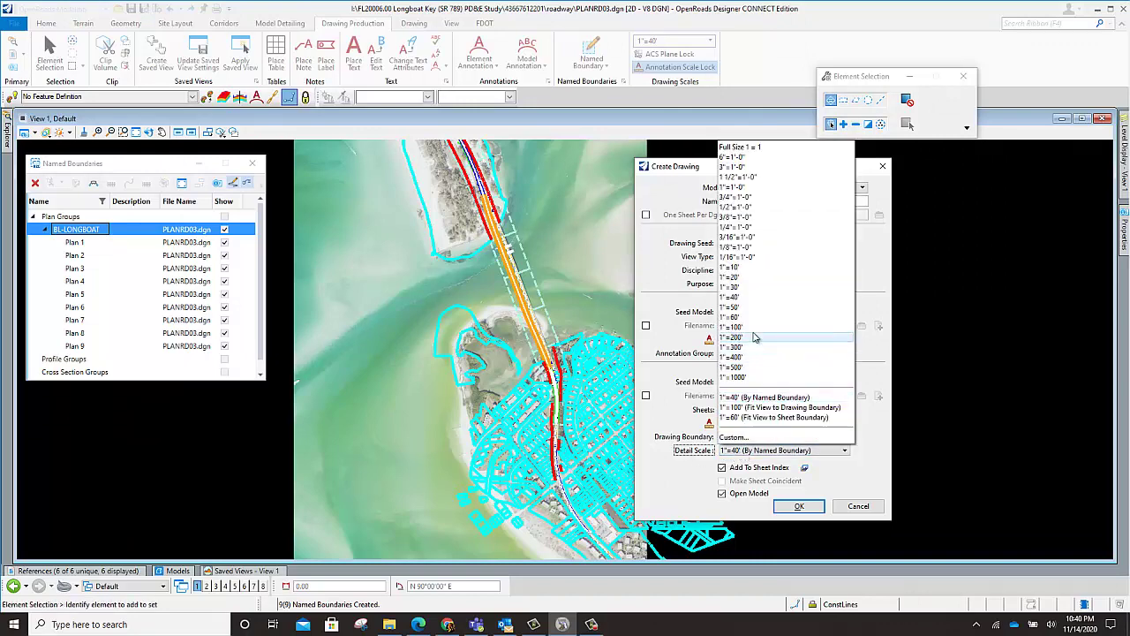
left_click(740, 300)
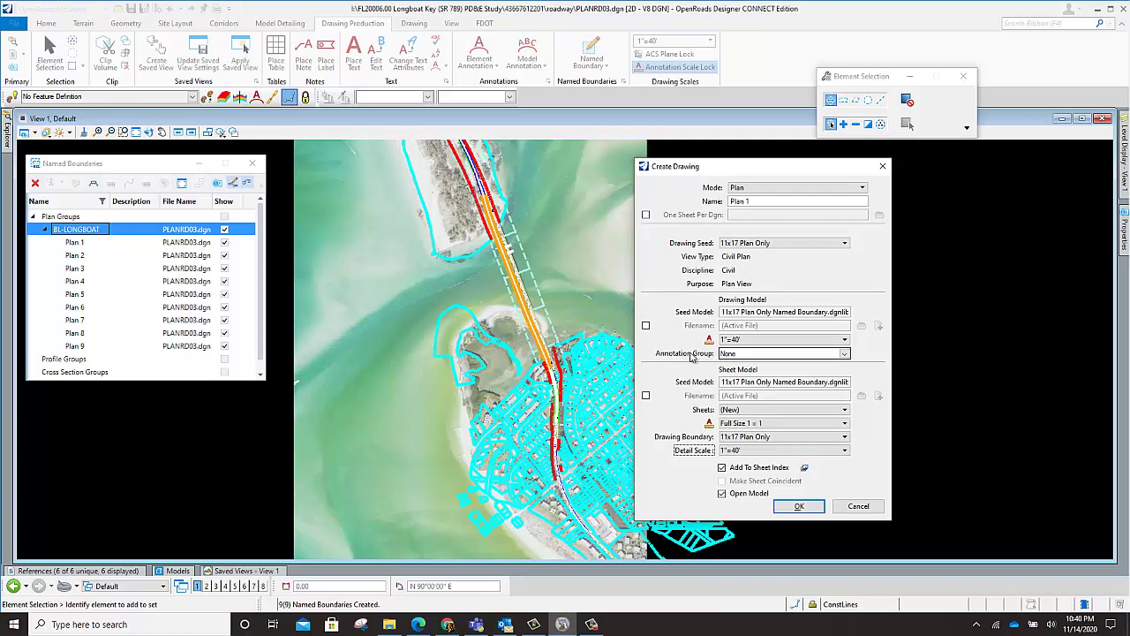
- Set the drawing model's annotation group to Plan Annotation and create the drawing and sheet models
left_click(844, 353)
left_click(726, 376)
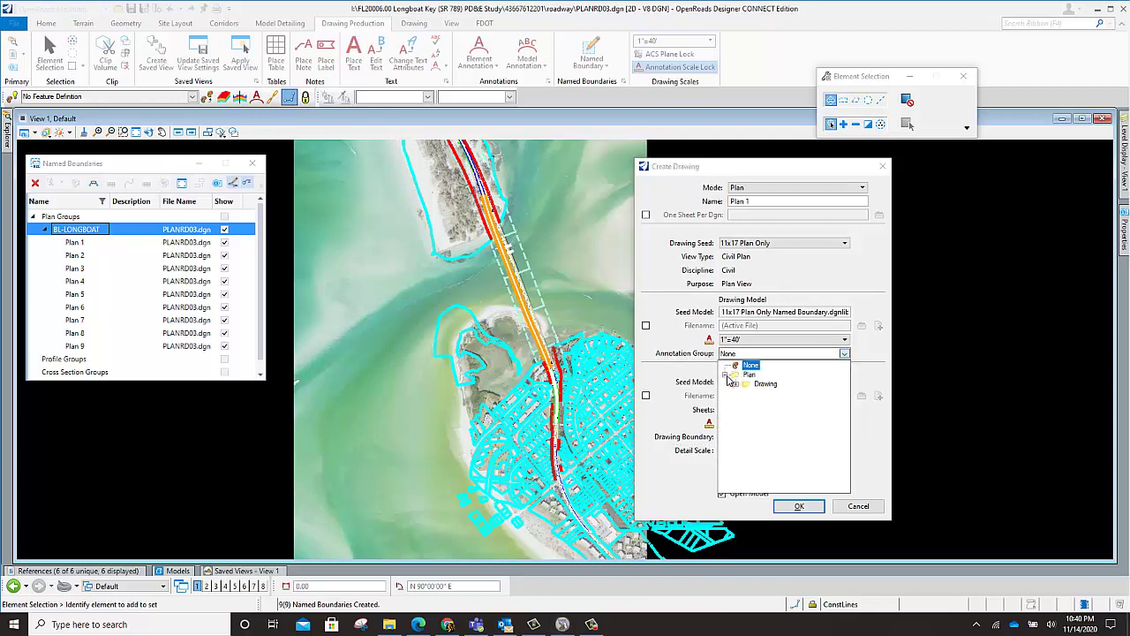
left_click(736, 384)
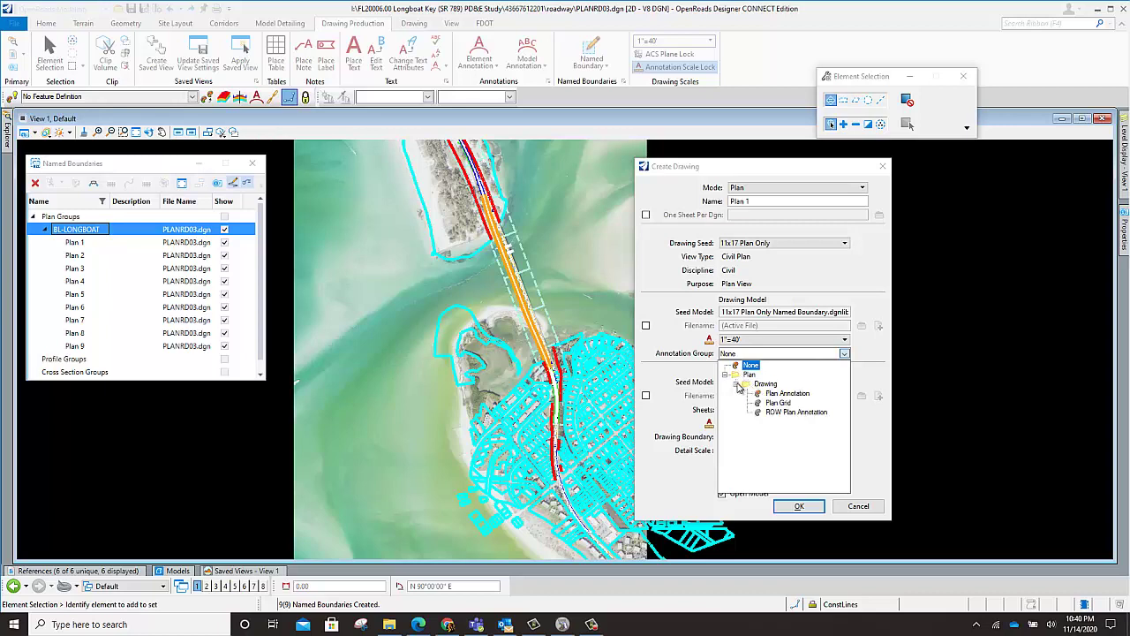
left_click(781, 394)
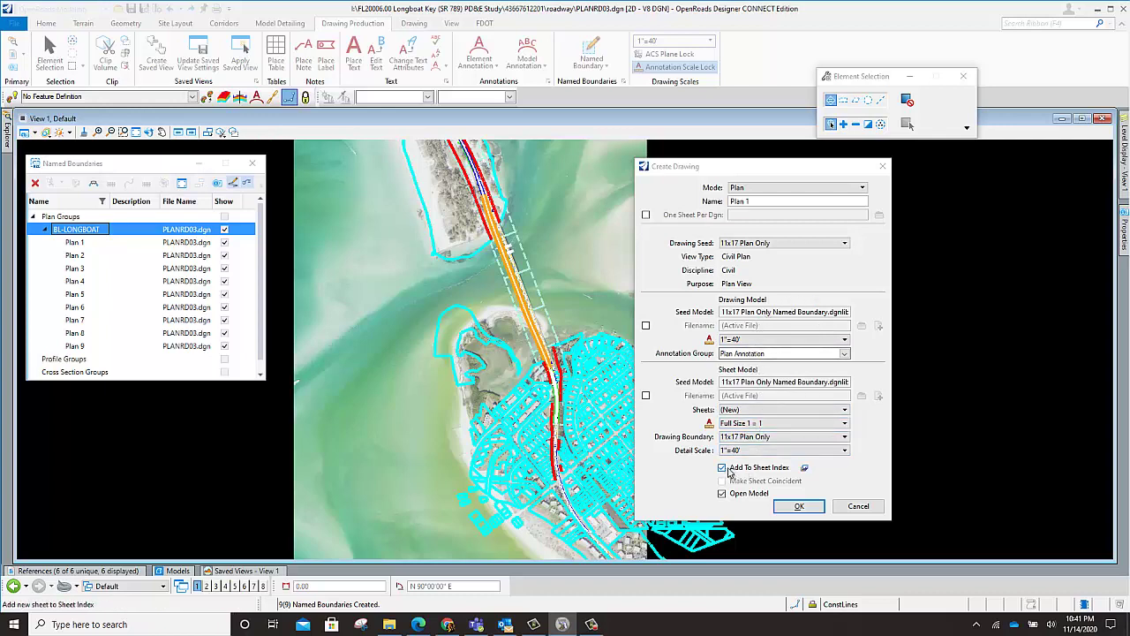
left_click(801, 506)
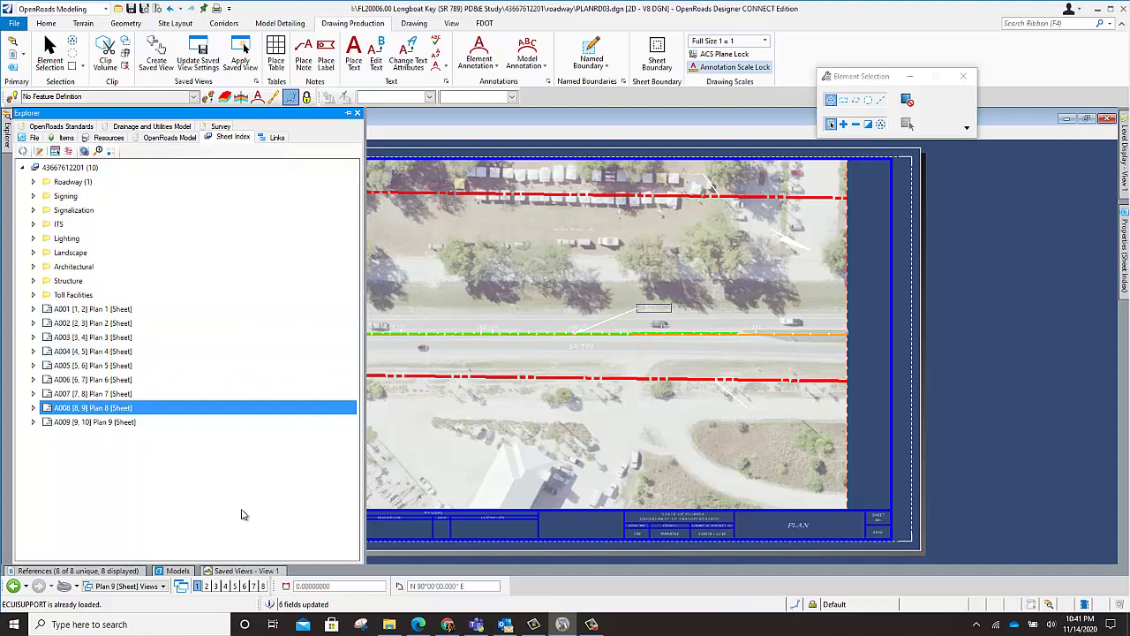
- Open the Plan 4 sheet from the sheet index and review the file's view groups, models, saved views and plan boundary groups
double_click(66, 354)
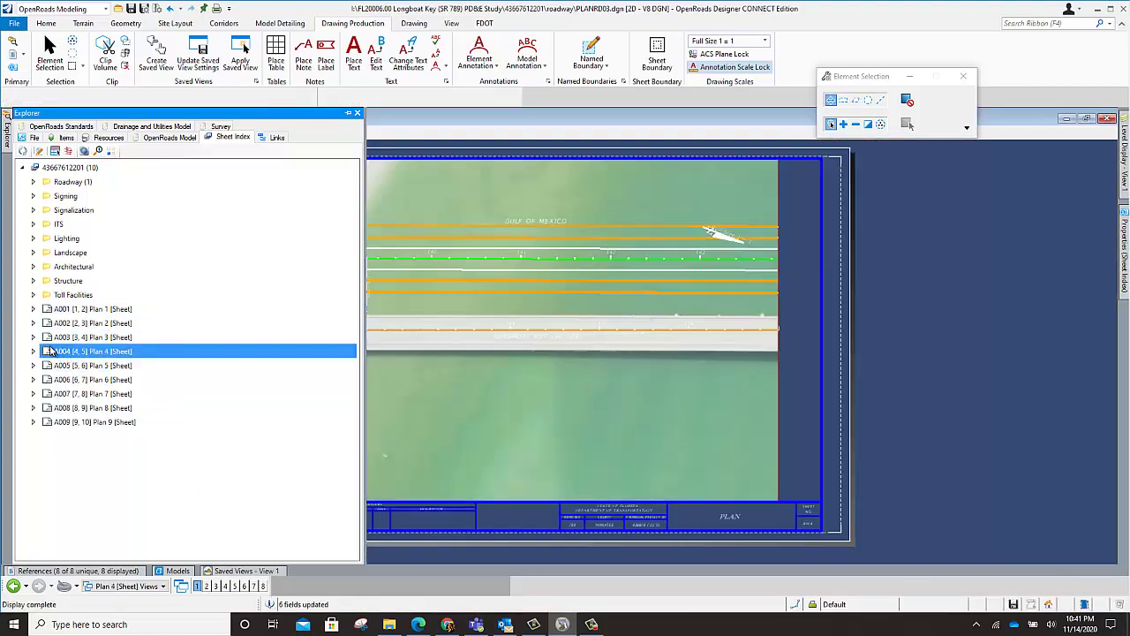
left_click(162, 587)
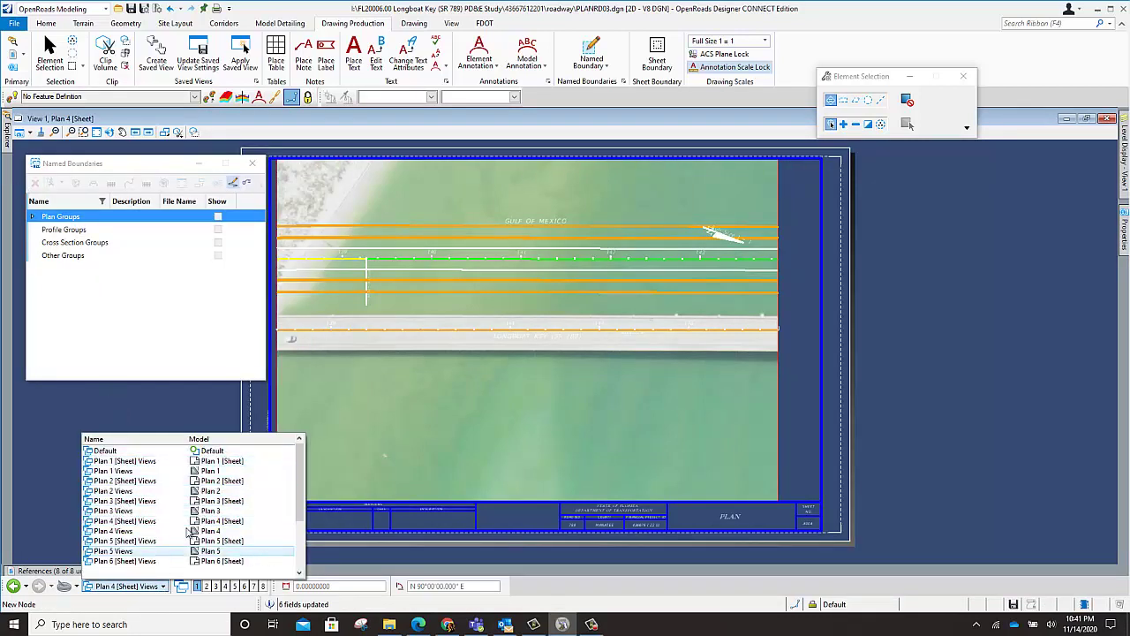
left_click(50, 498)
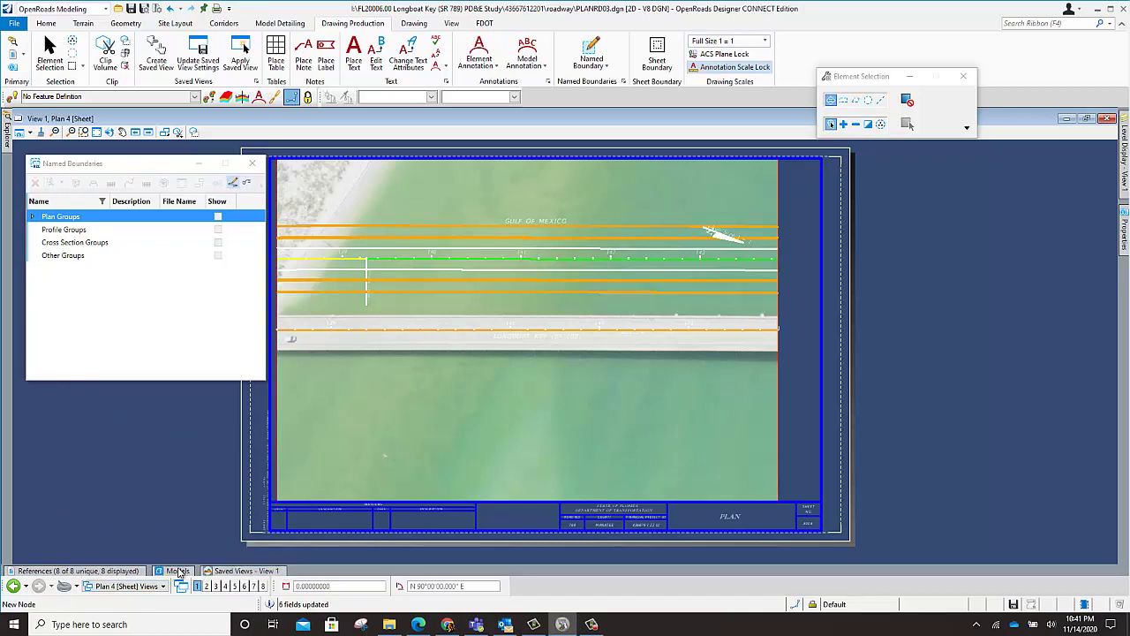
left_click(177, 571)
left_click(240, 571)
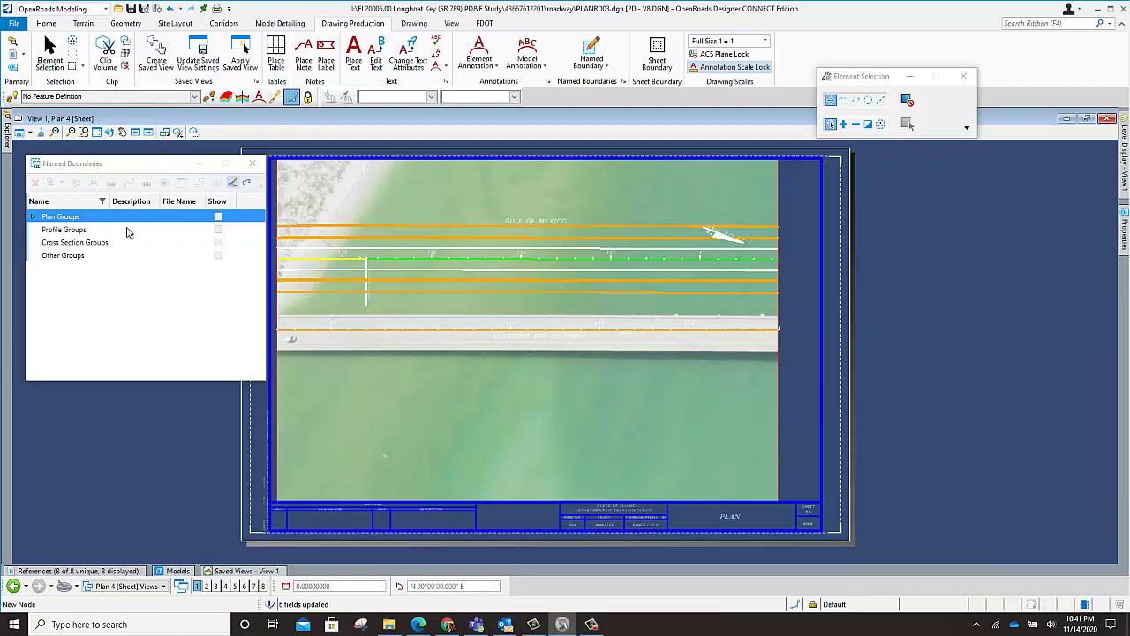
left_click(34, 216)
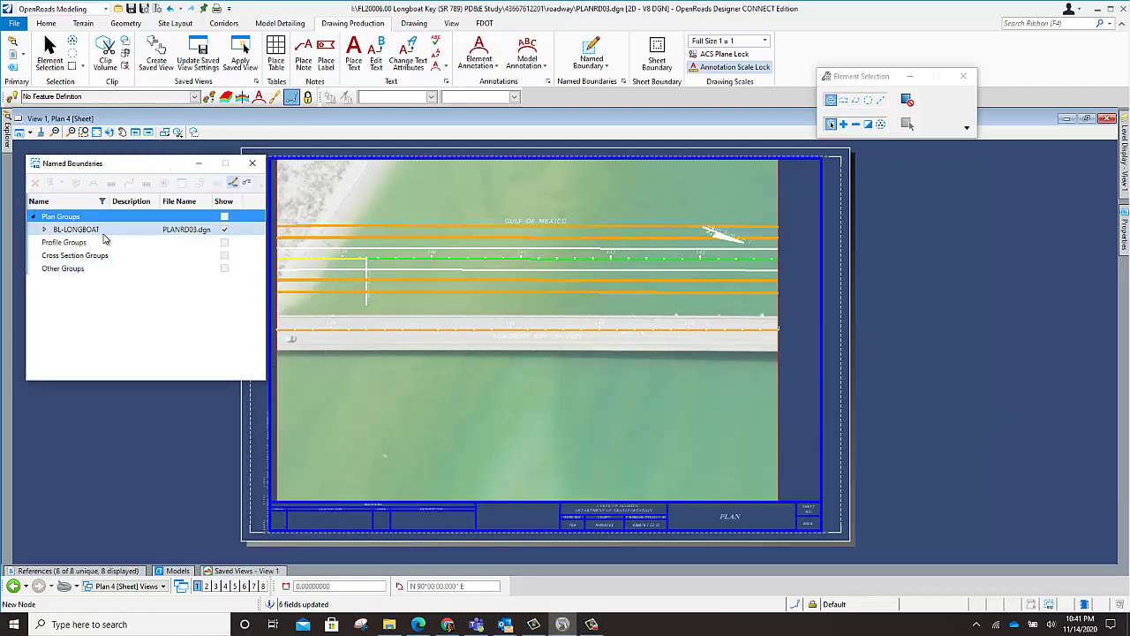
left_click(253, 164)
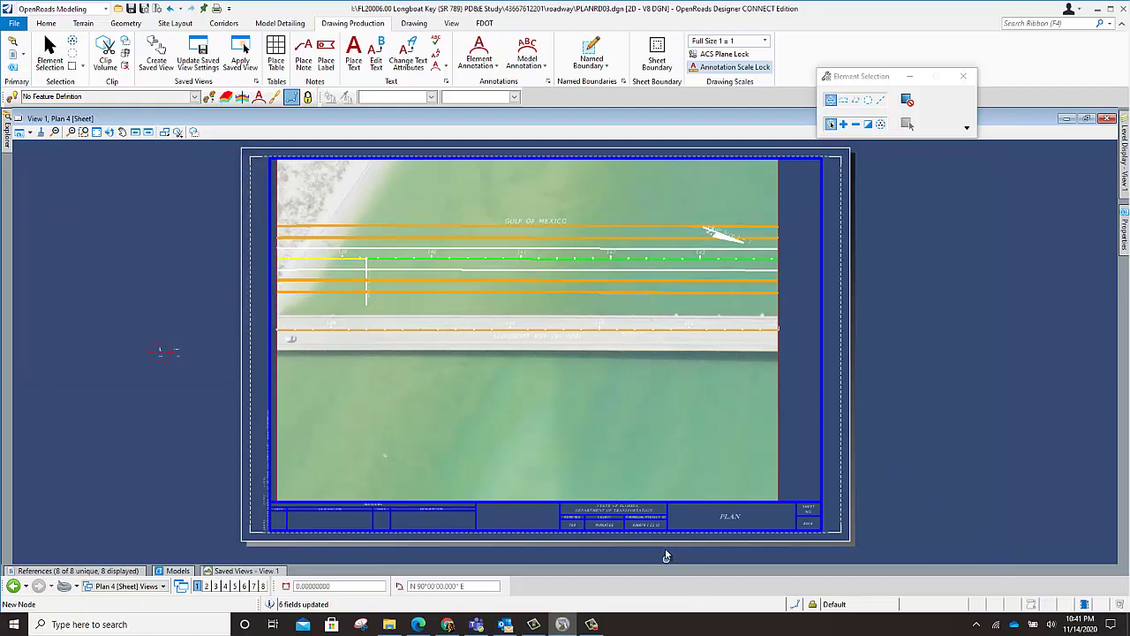
- Examine the Plan 4 sheet's title block, including project data and sheet number, and open its list of attached references
scroll(640, 537, "up", 5)
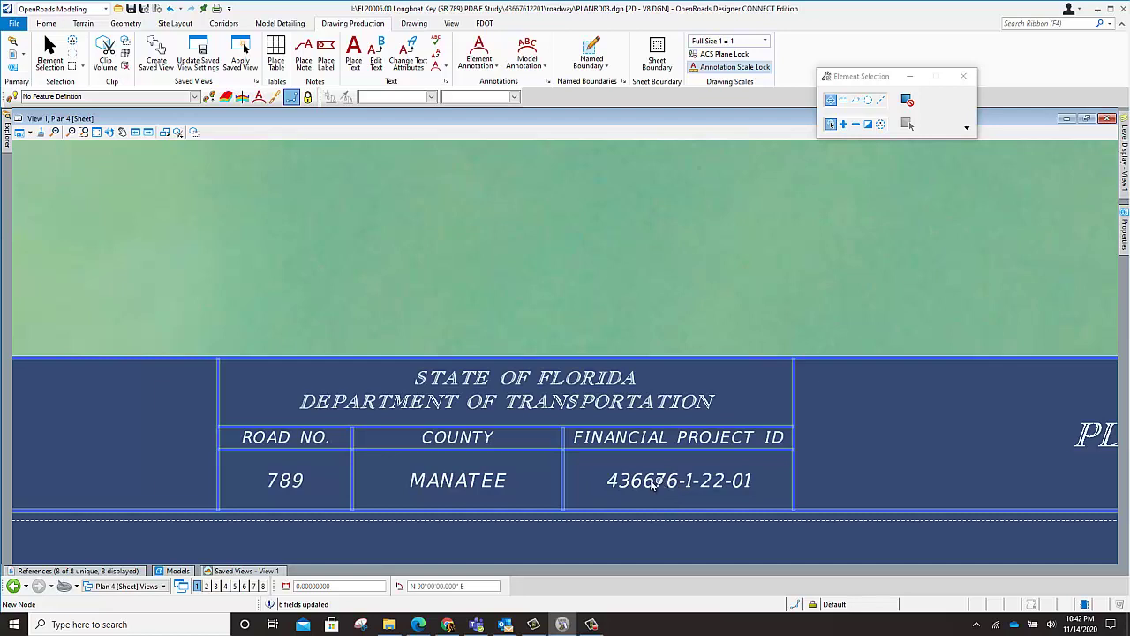
scroll(610, 465, "down", 3)
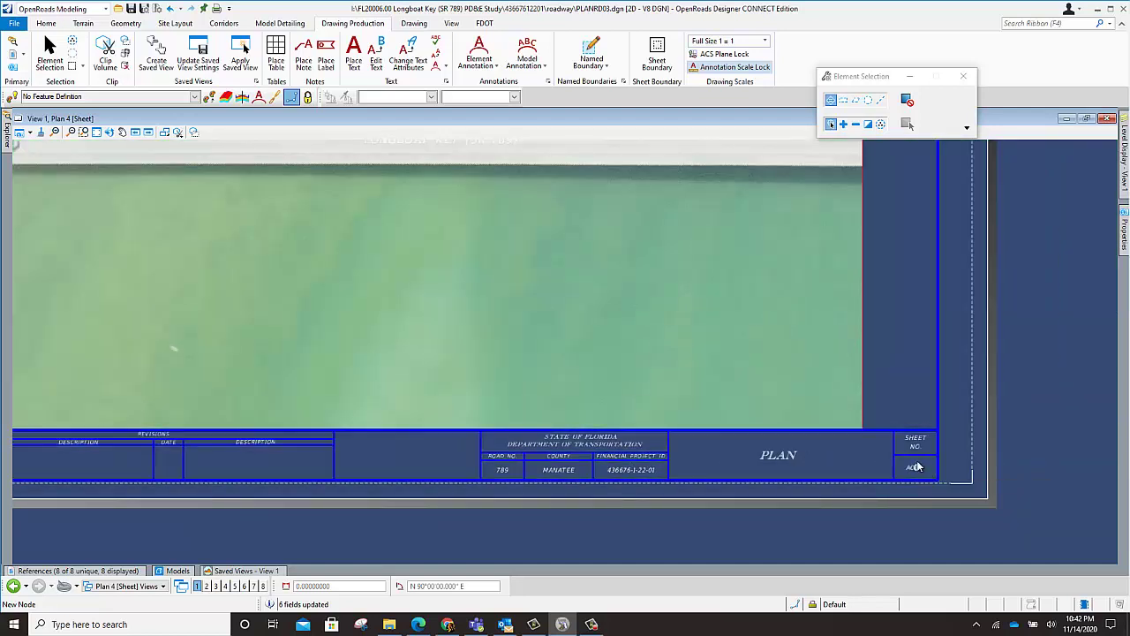
scroll(921, 474, "down", 3)
scroll(909, 383, "up", 2)
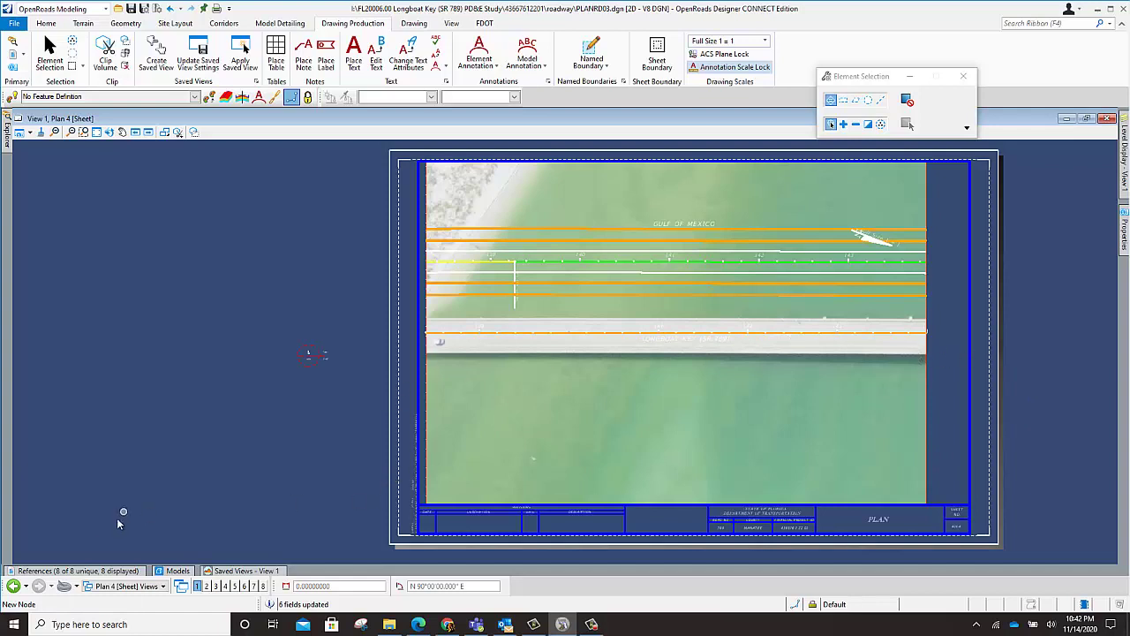
left_click(119, 570)
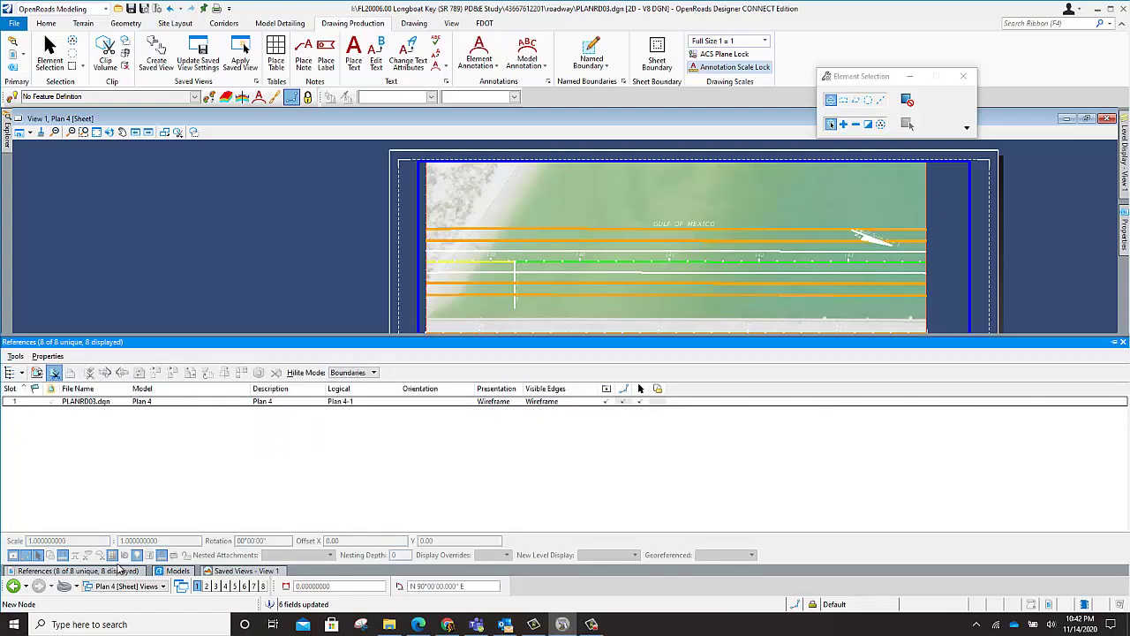
- Move the Plan 4 reference together with its boundary about 0.03 to the right on the sheet, picking points along the baseline
left_click(103, 407)
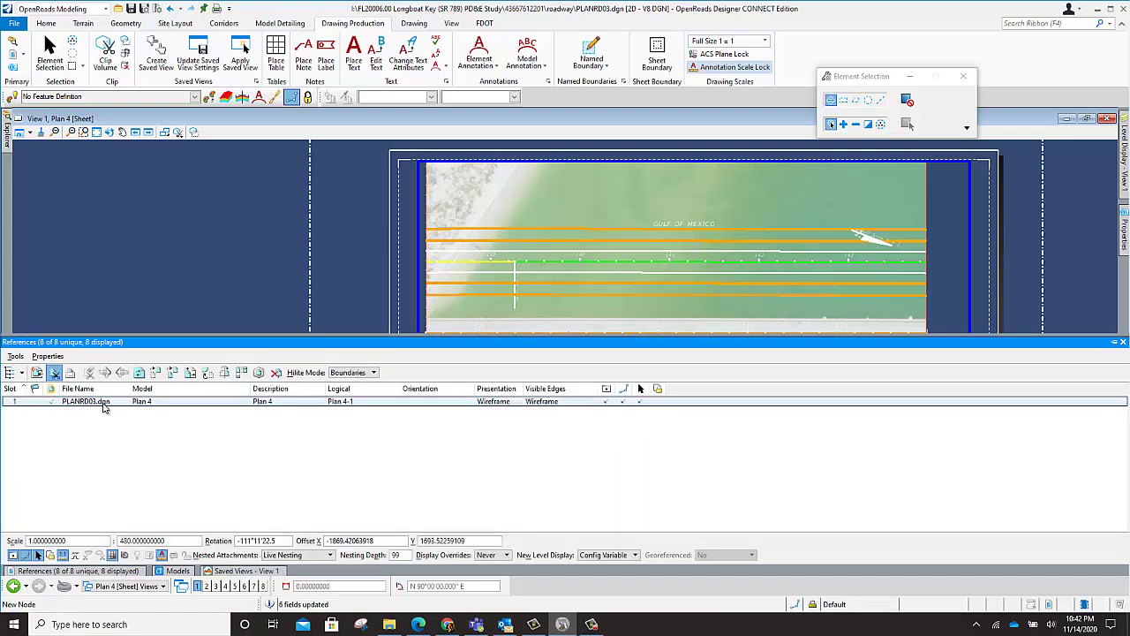
right_click(105, 405)
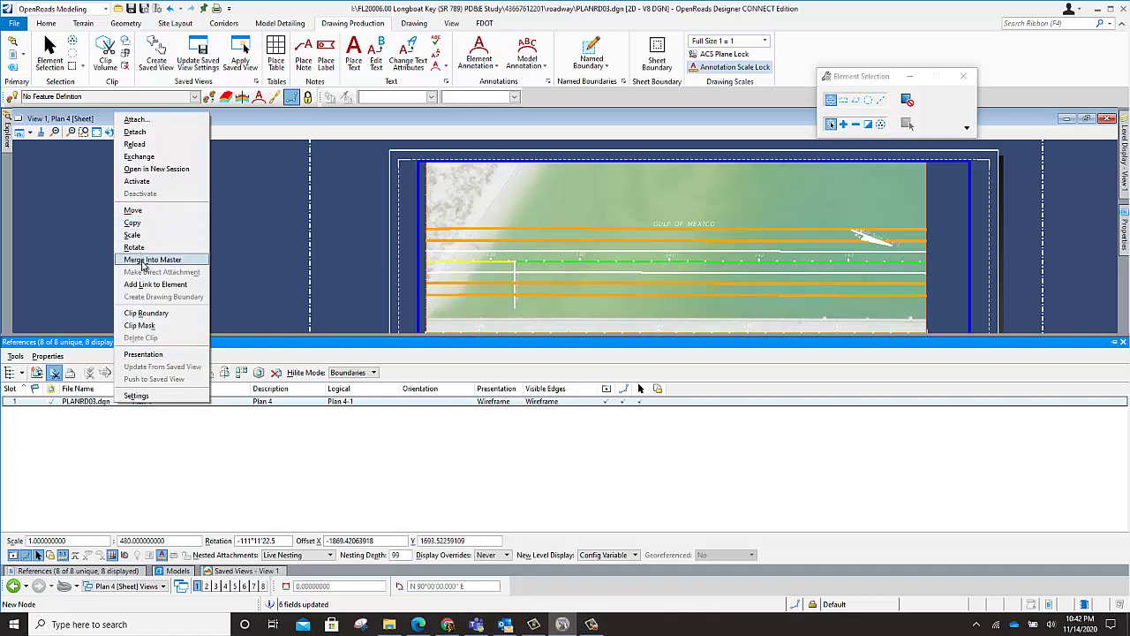
left_click(148, 216)
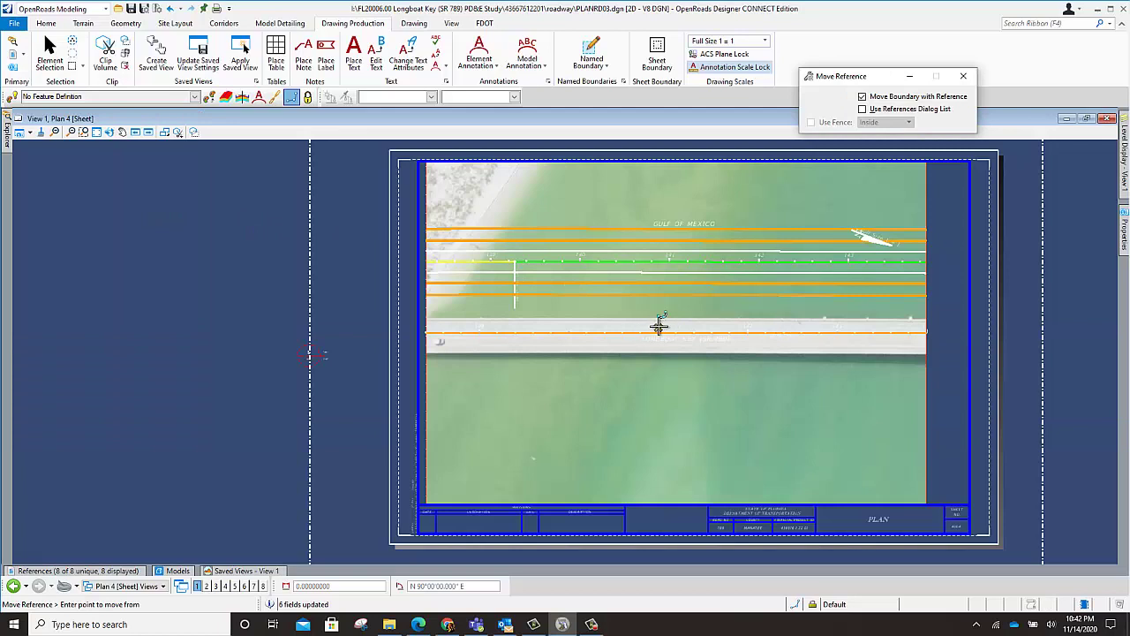
left_click(658, 327)
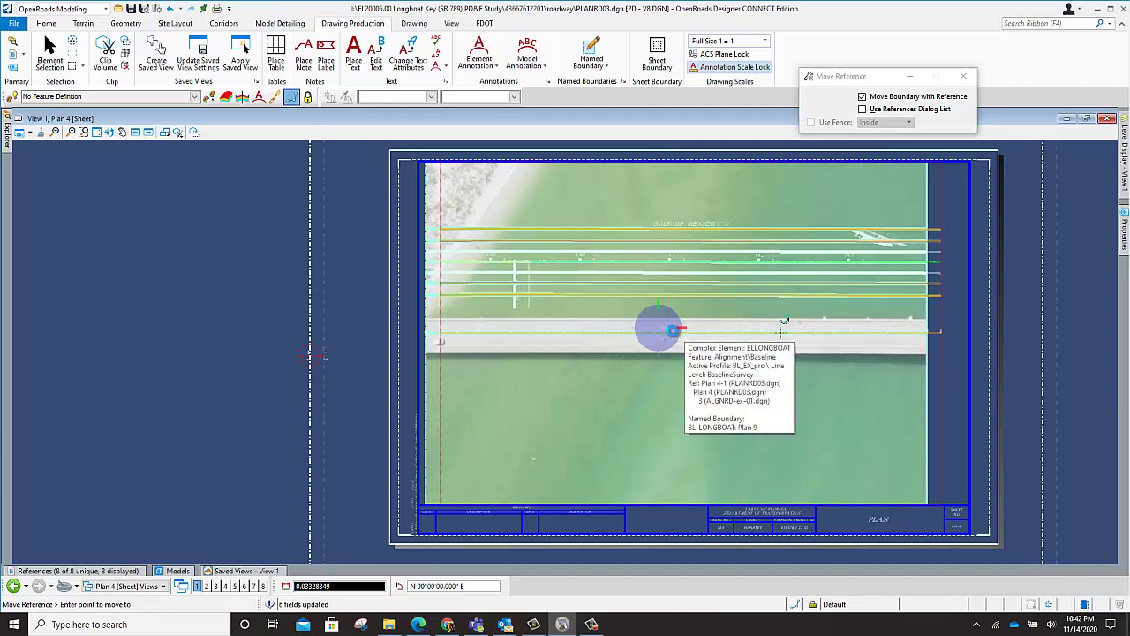
left_click(673, 328)
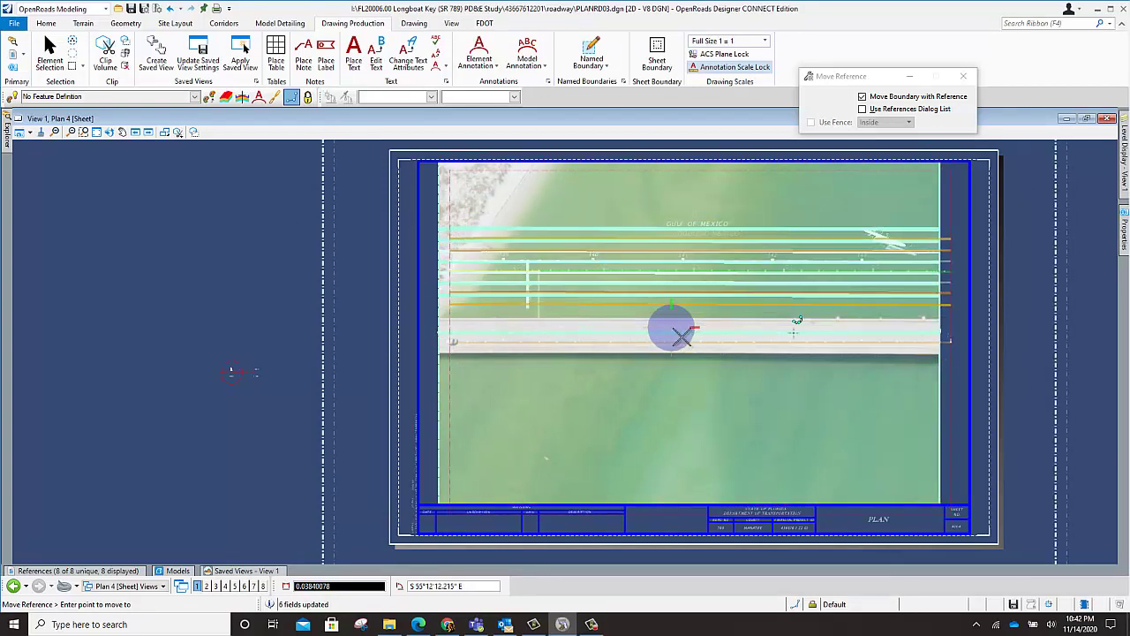
left_click(681, 332)
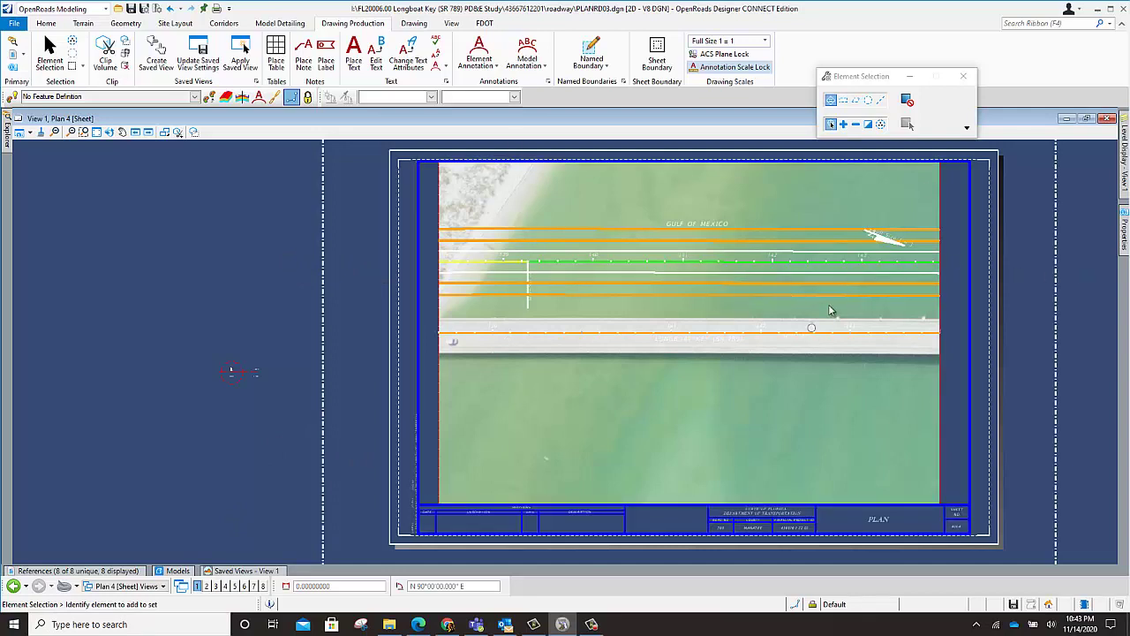
- Check the north arrow and baseline labels on the Plan 4 sheet, and open the Plan 2 sheet from the sheet index
scroll(903, 238, "up", 5)
scroll(891, 181, "down", 2)
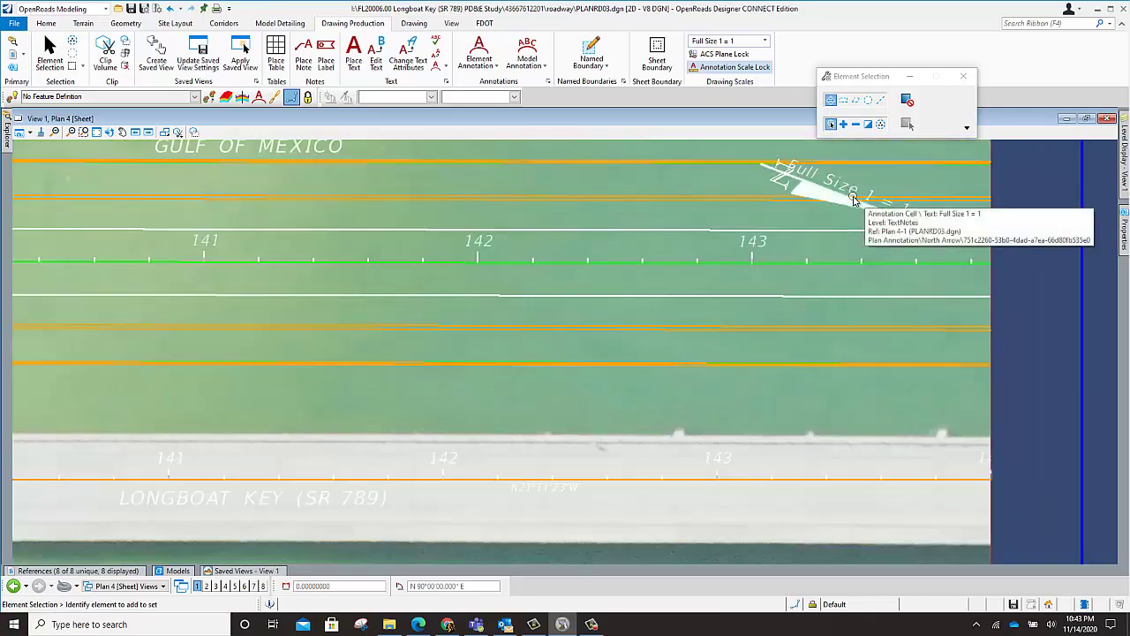
scroll(861, 201, "down", 2)
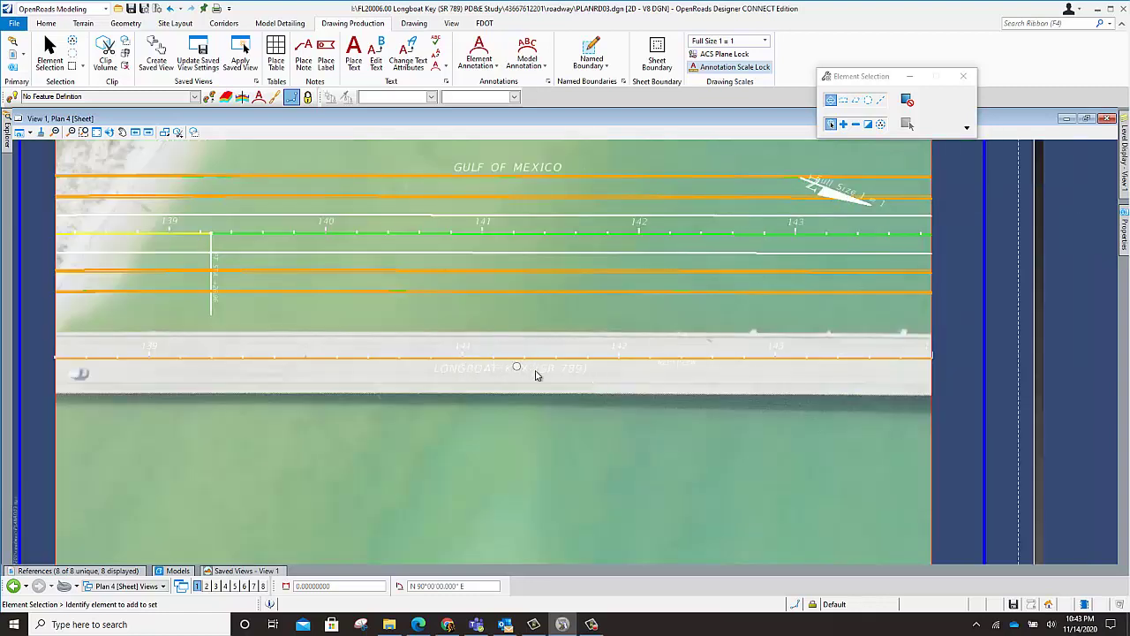
scroll(643, 353, "down", 2)
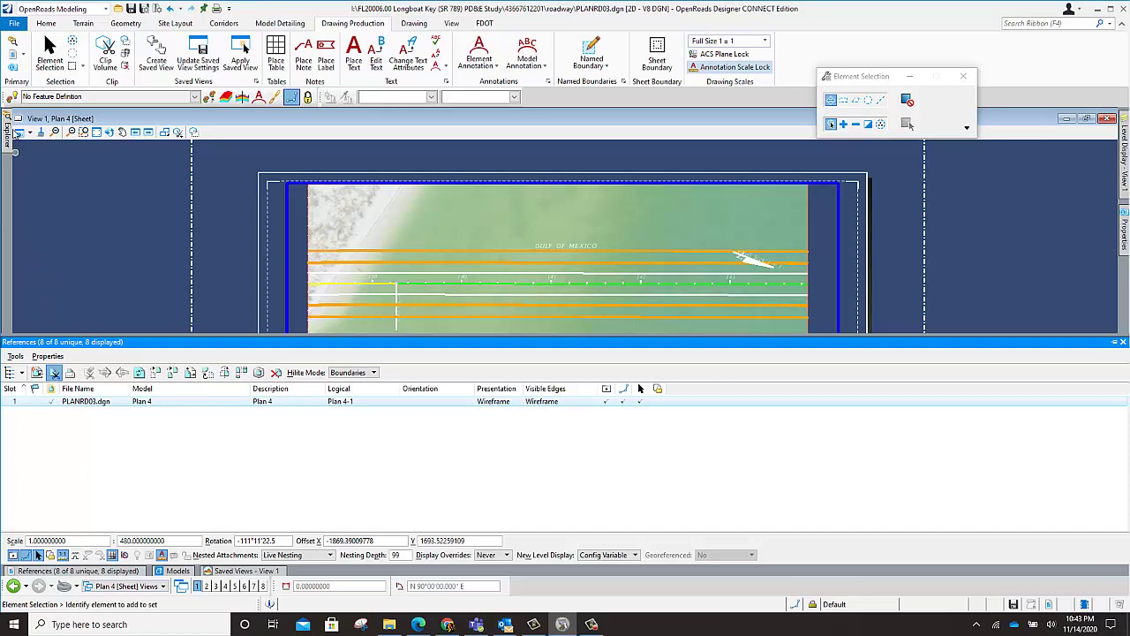
mouse_move(7, 129)
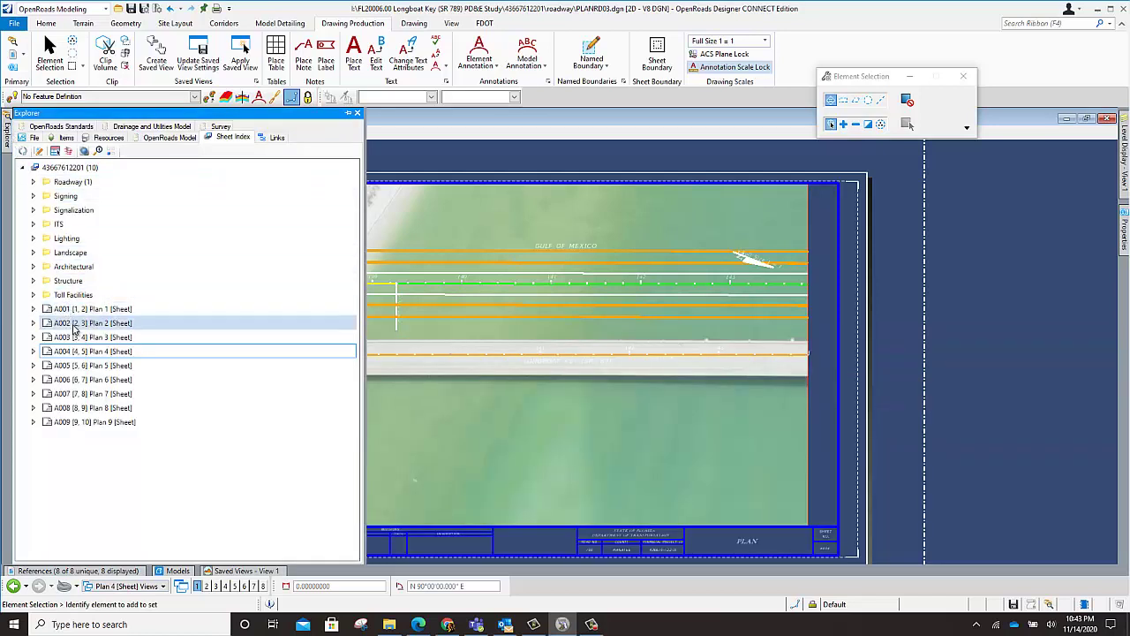
double_click(74, 324)
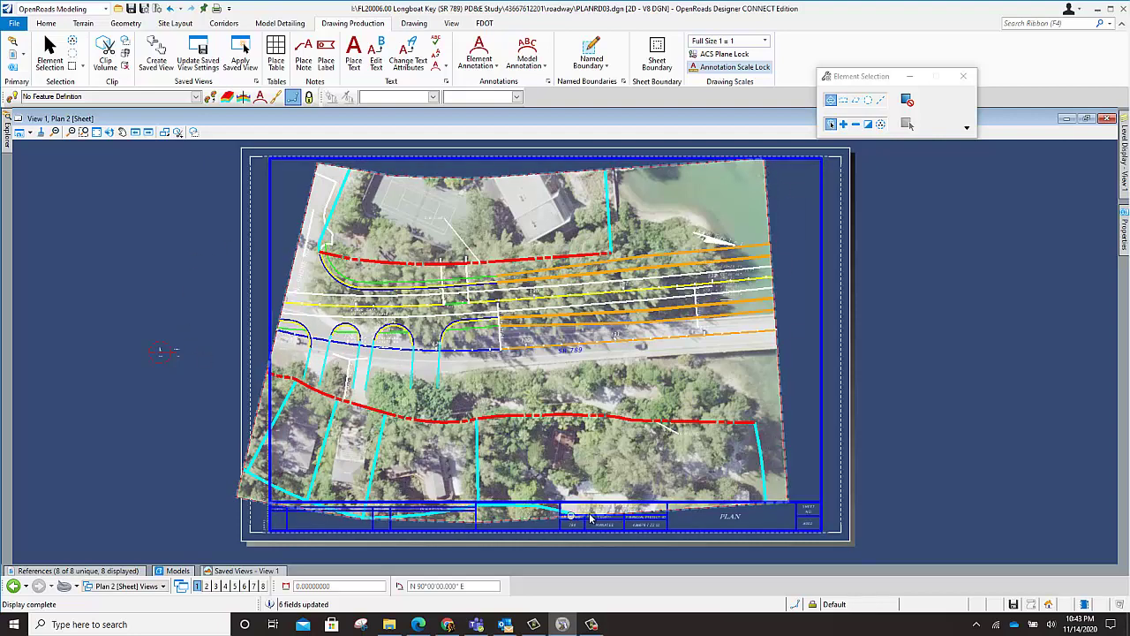
- Move the Plan 2 reference and its boundary about 0.04 right and 0.02 up to better center the plan view in the border
left_click(80, 571)
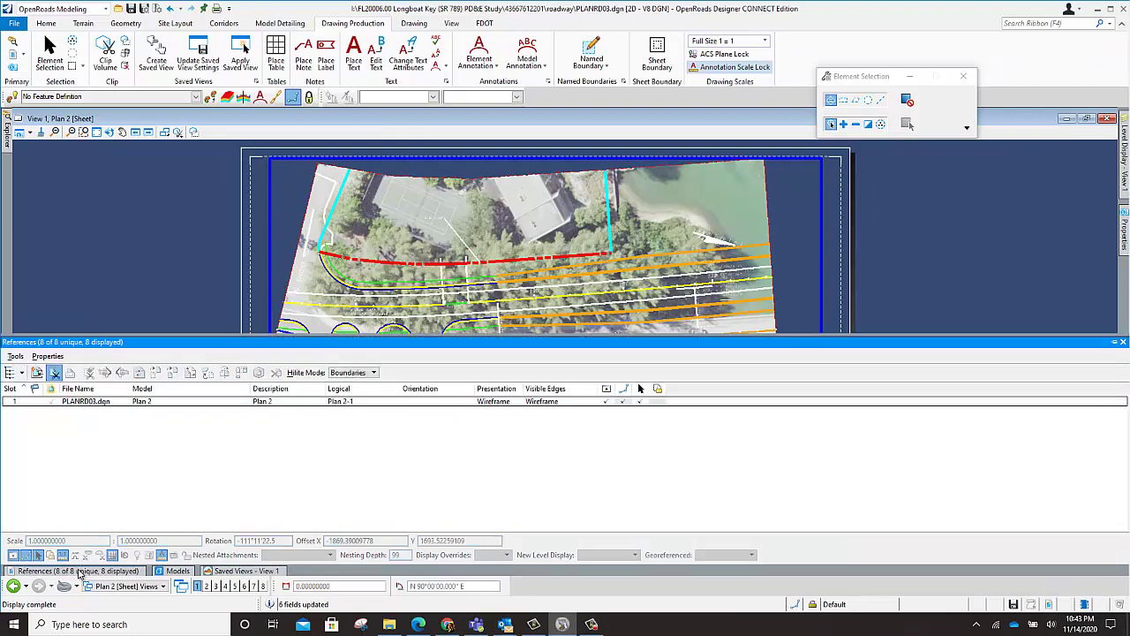
right_click(87, 402)
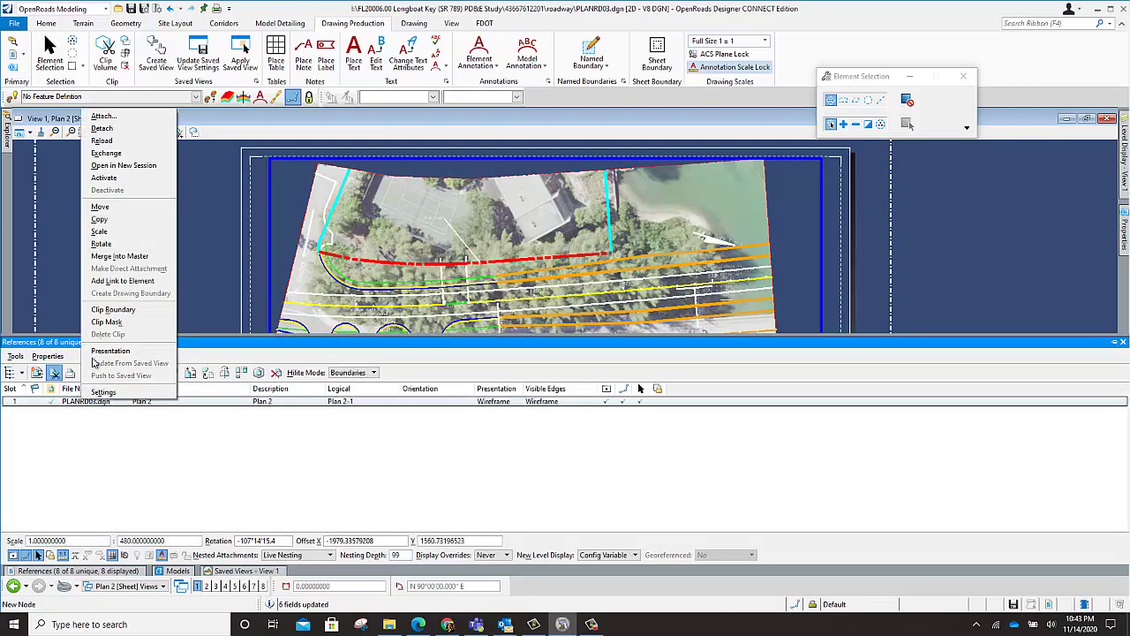
left_click(135, 210)
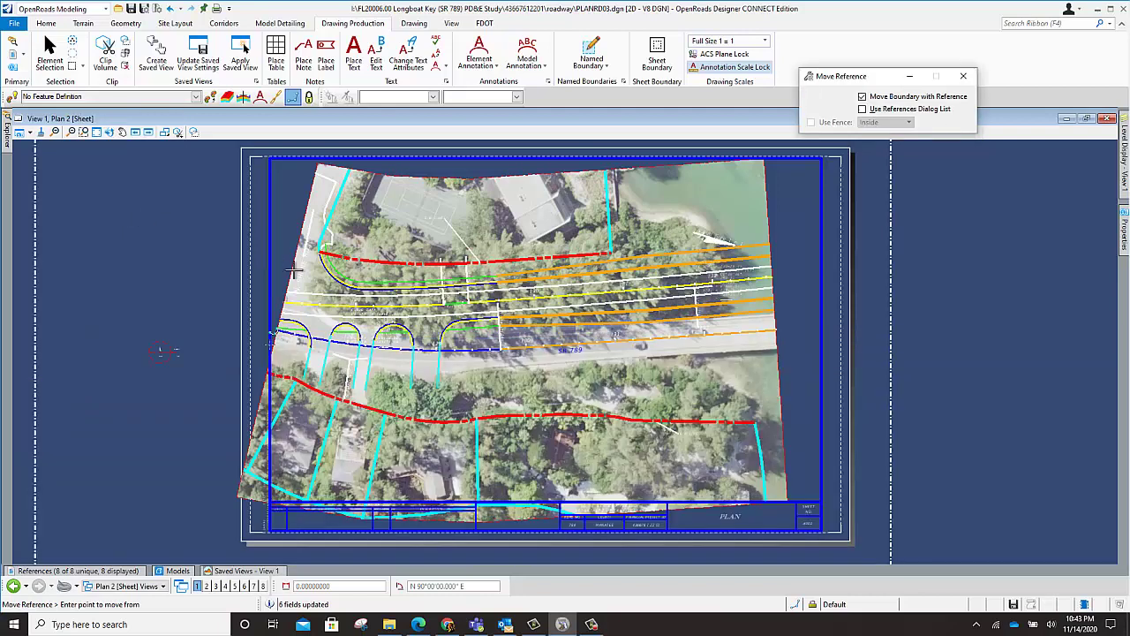
left_click(499, 350)
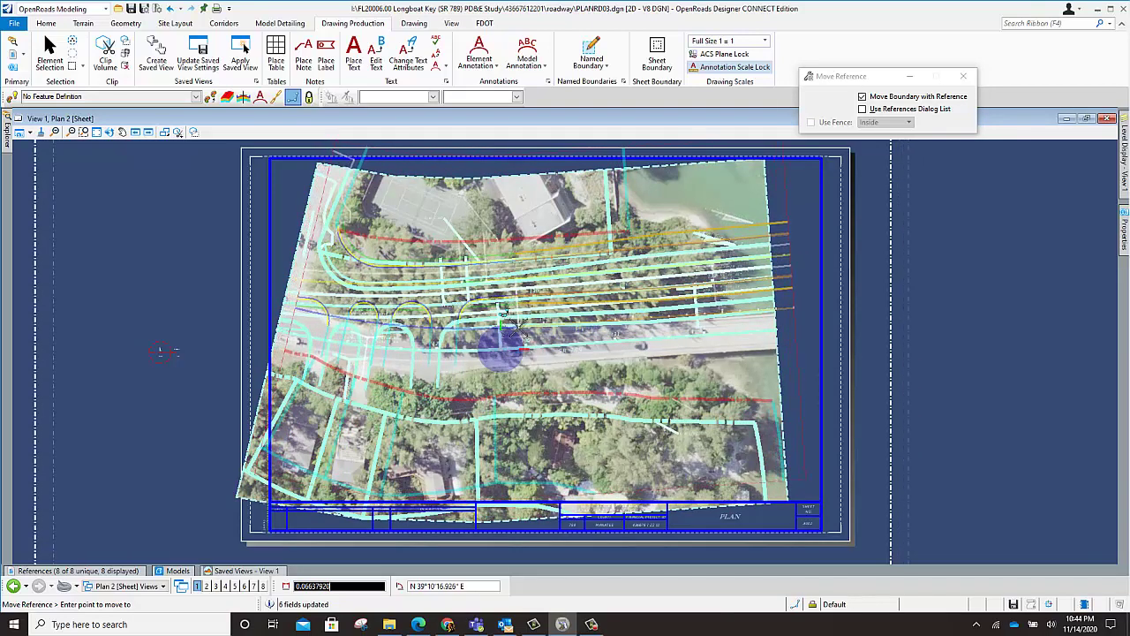
left_click(512, 324)
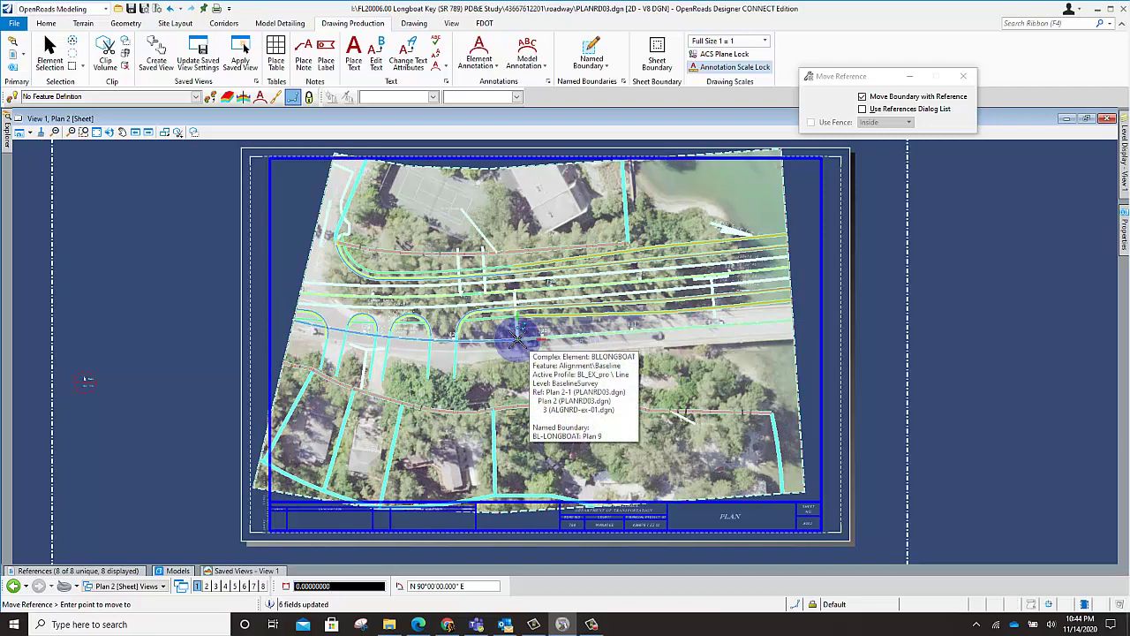
left_click(519, 338)
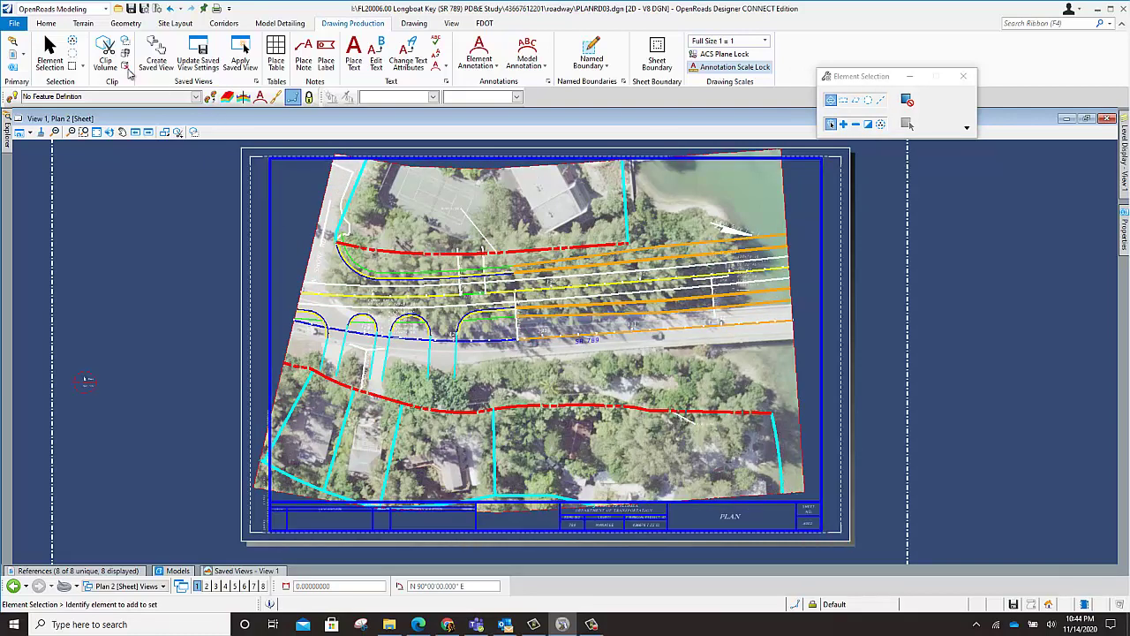
- Clip the Plan 2 reference to a block fence around the drawing area above the title block, and clear the fence
left_click(76, 71)
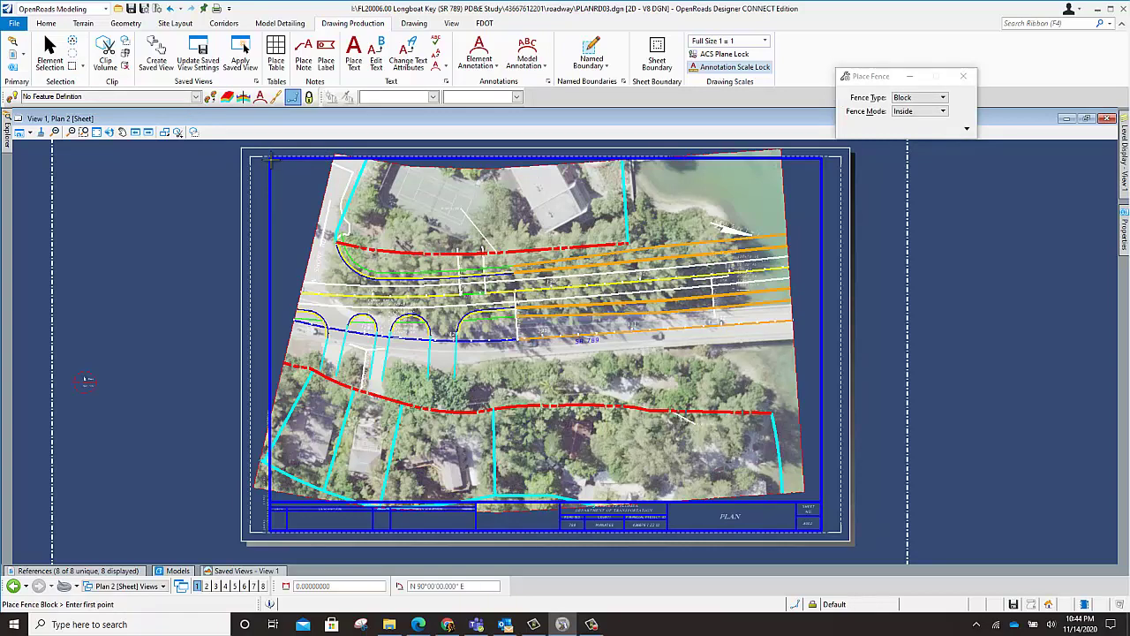
left_click(271, 160)
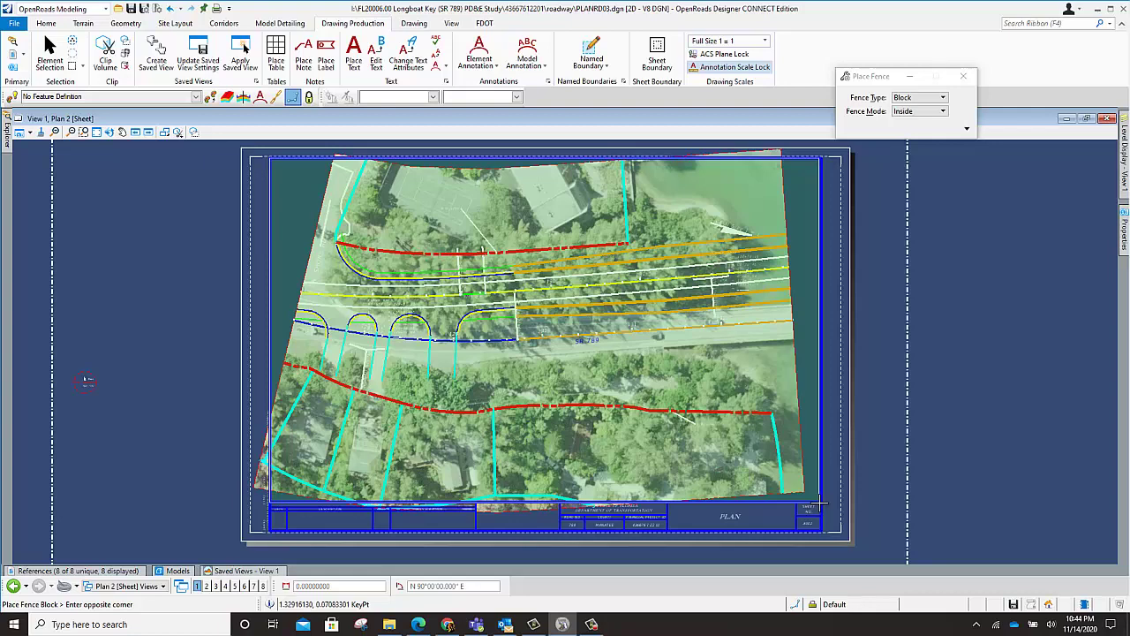
left_click(820, 531)
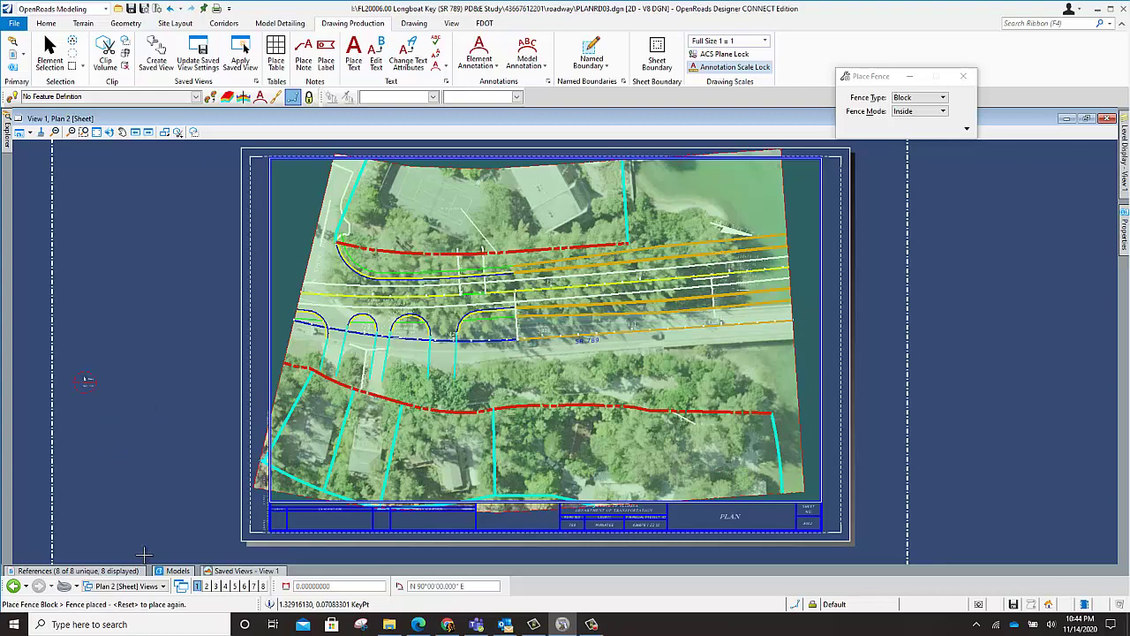
left_click(124, 570)
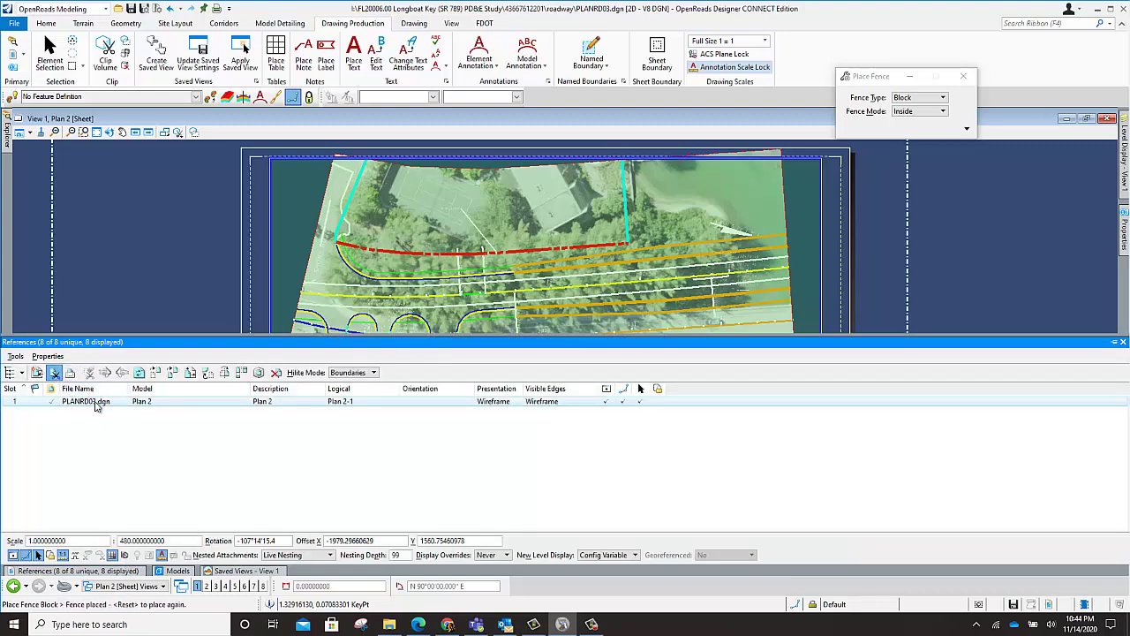
left_click(55, 372)
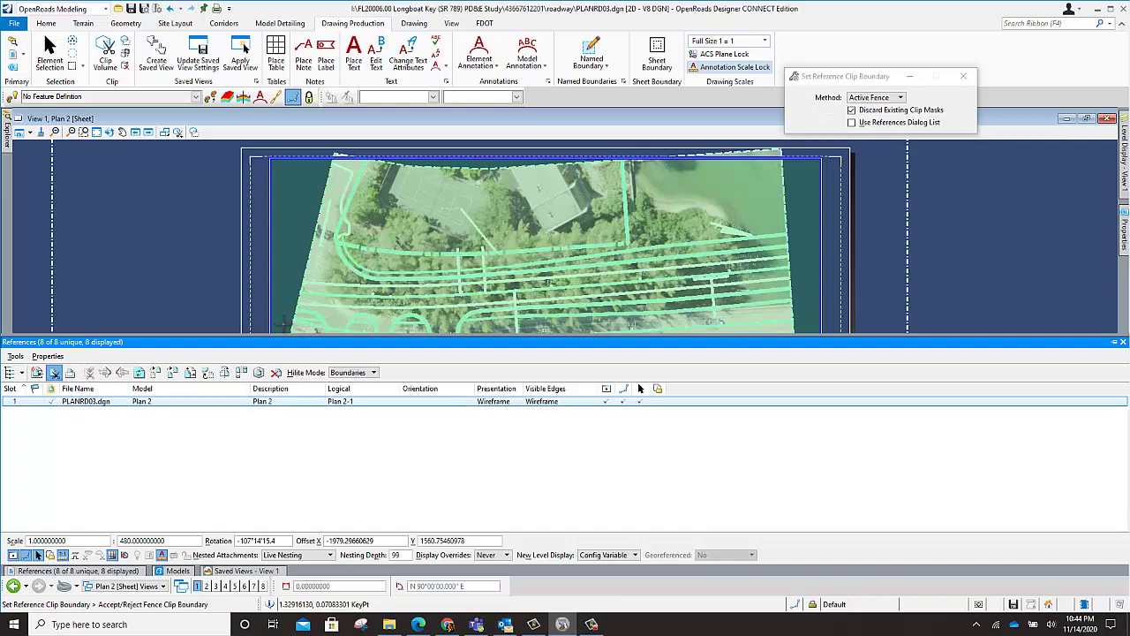
left_click(852, 122)
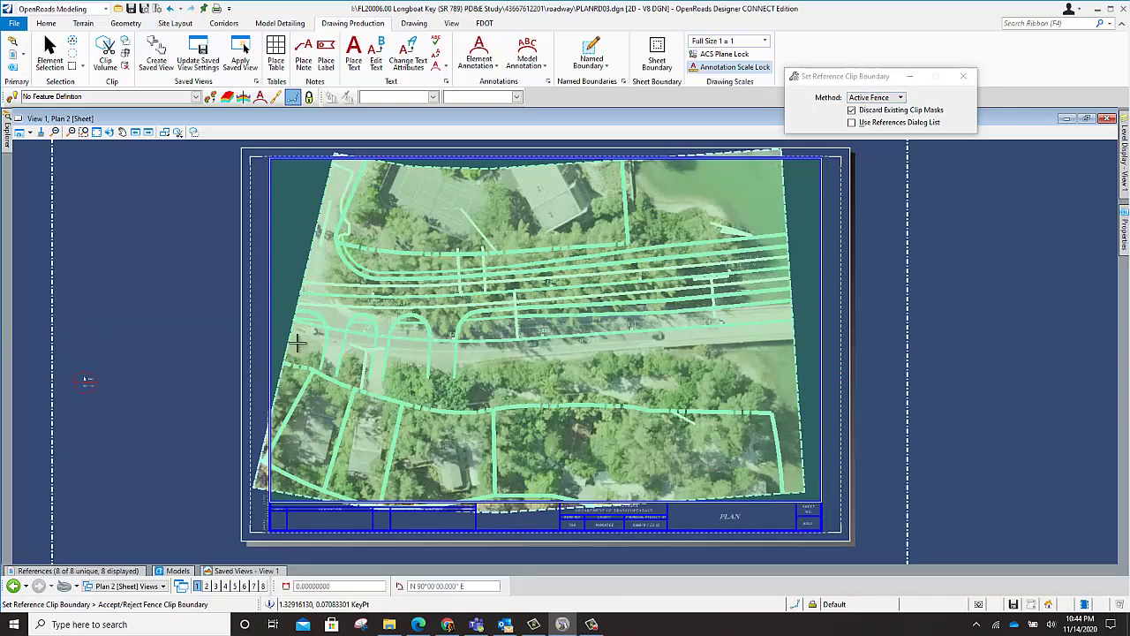
left_click(233, 347)
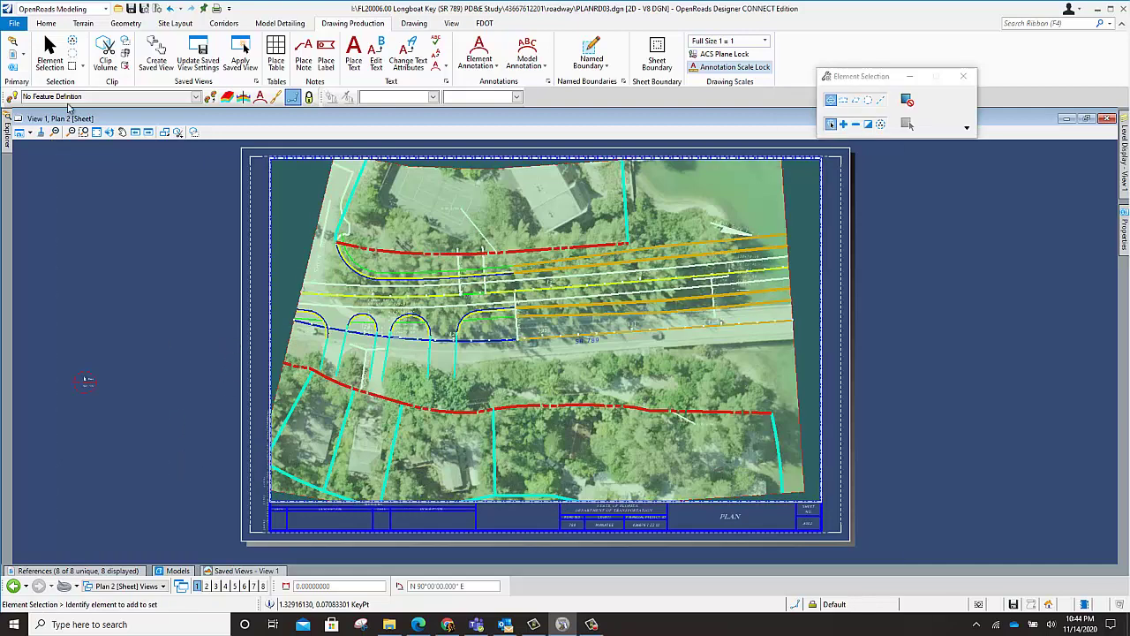
left_click(71, 67)
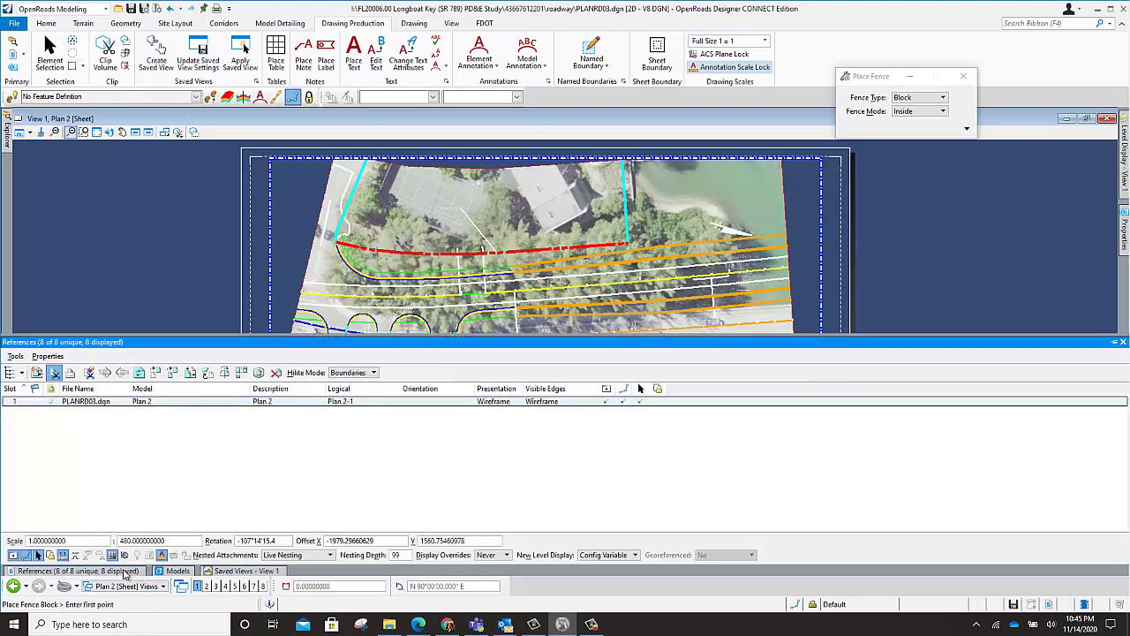
left_click(78, 570)
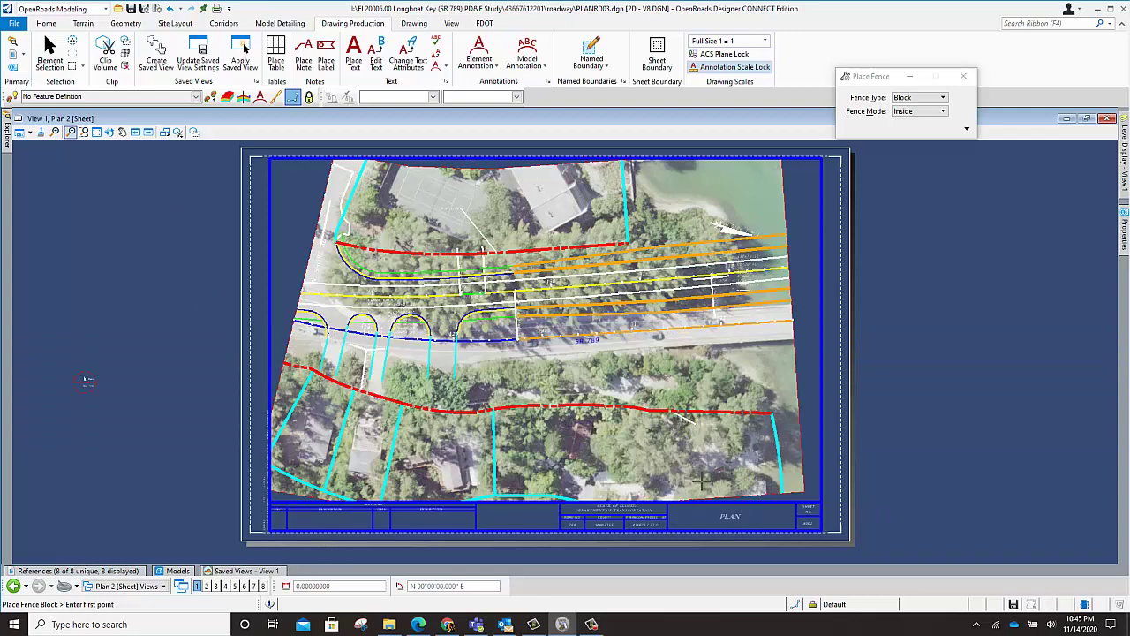
- Examine the Plan 2 sheet's title block, including the project data, revision area, sheet number and the text beside the border
scroll(590, 537, "up", 5)
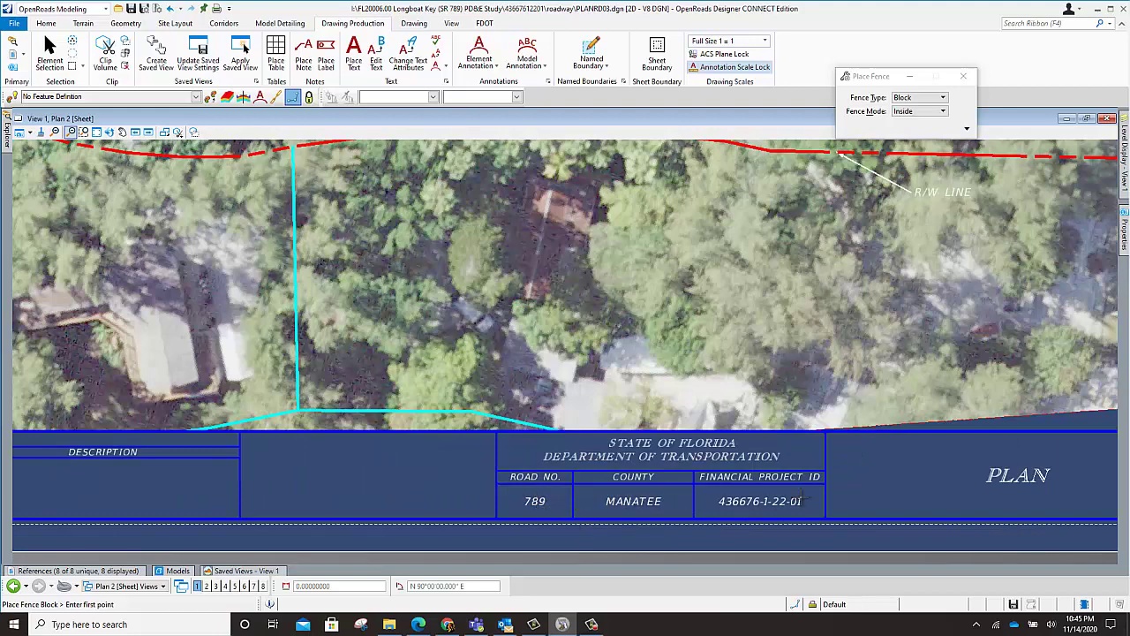
scroll(801, 500, "down", 5)
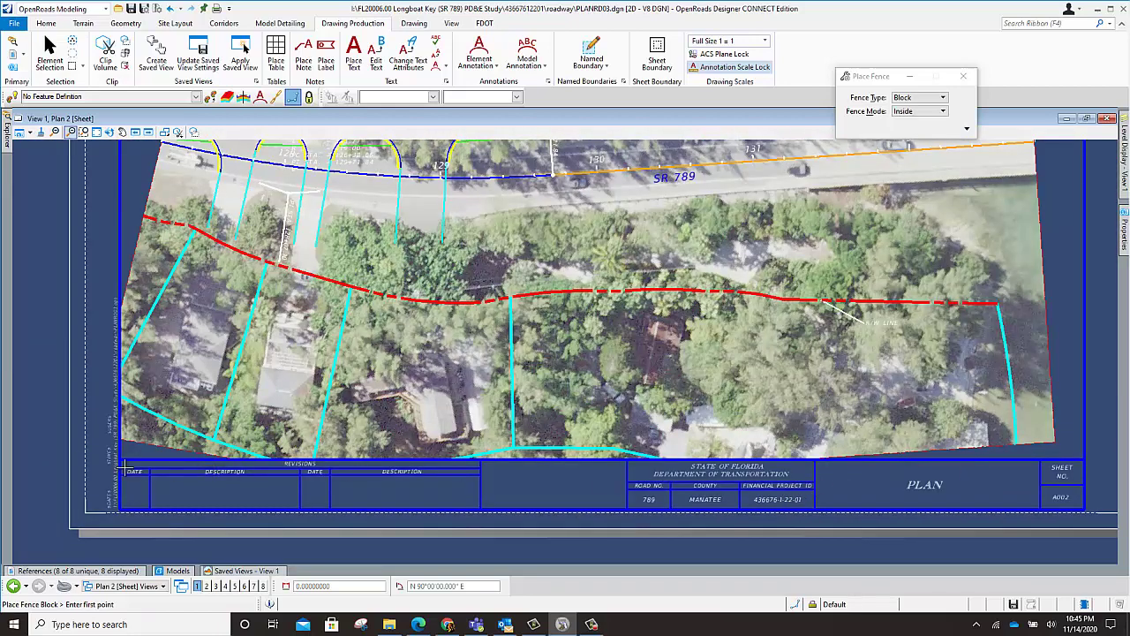
scroll(102, 487, "up", 3)
scroll(162, 381, "down", 1)
scroll(160, 232, "up", 4)
scroll(160, 223, "down", 8)
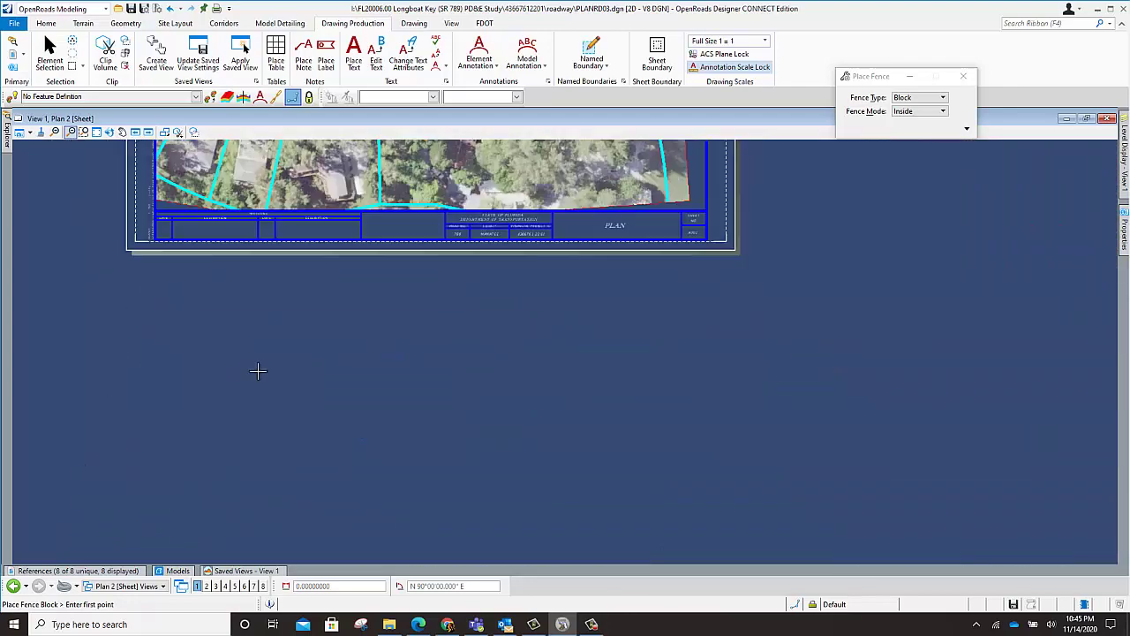
scroll(208, 183, "up", 2)
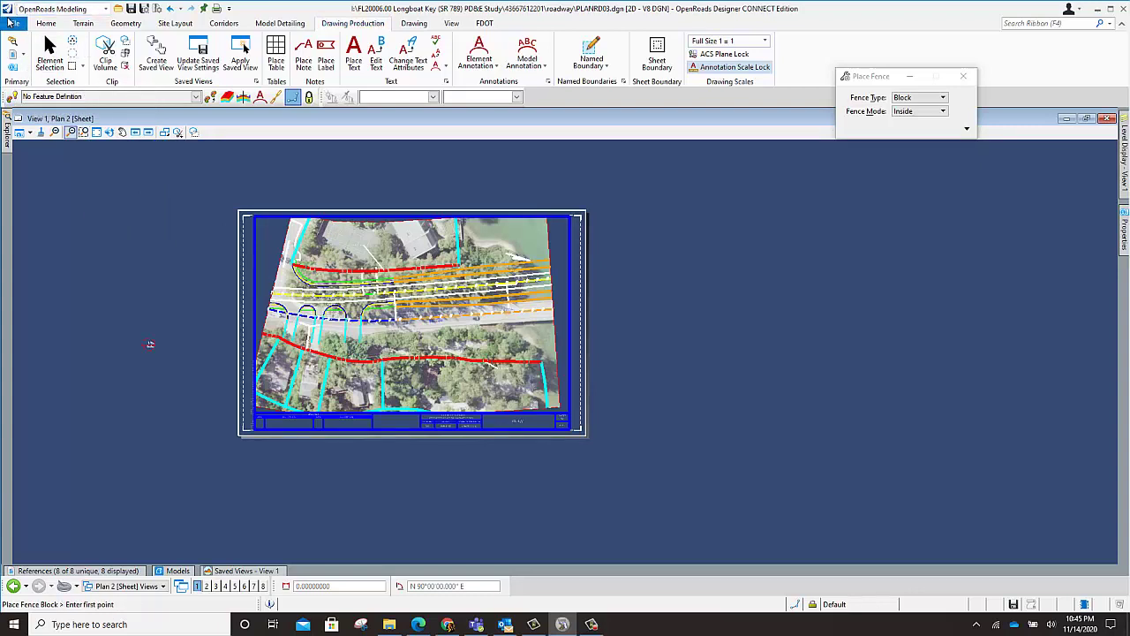
left_click(12, 23)
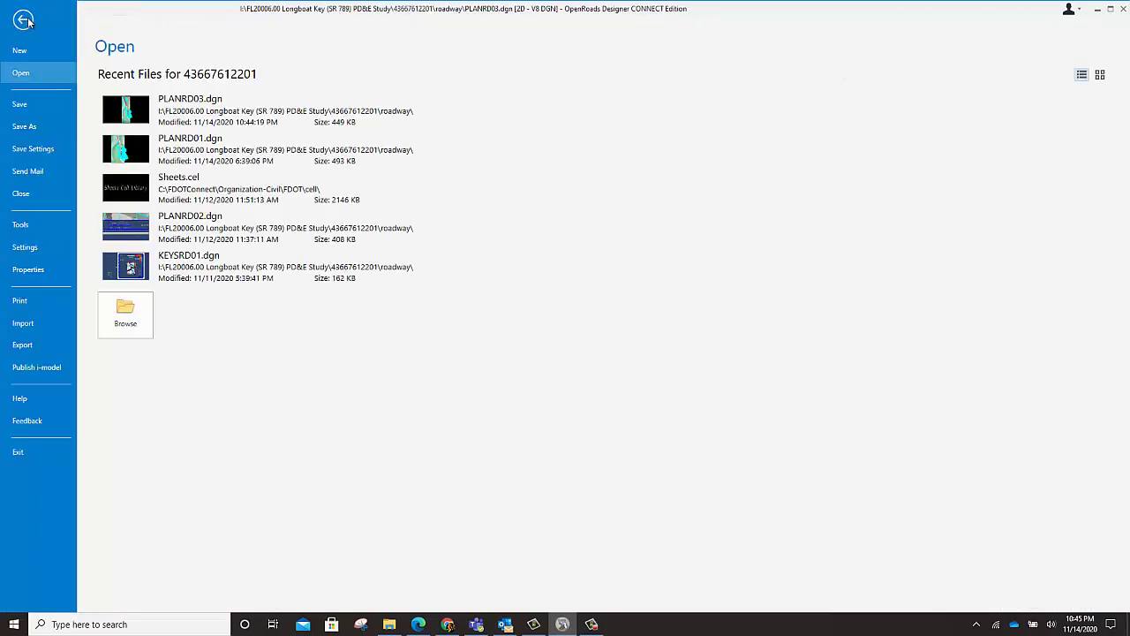
left_click(24, 19)
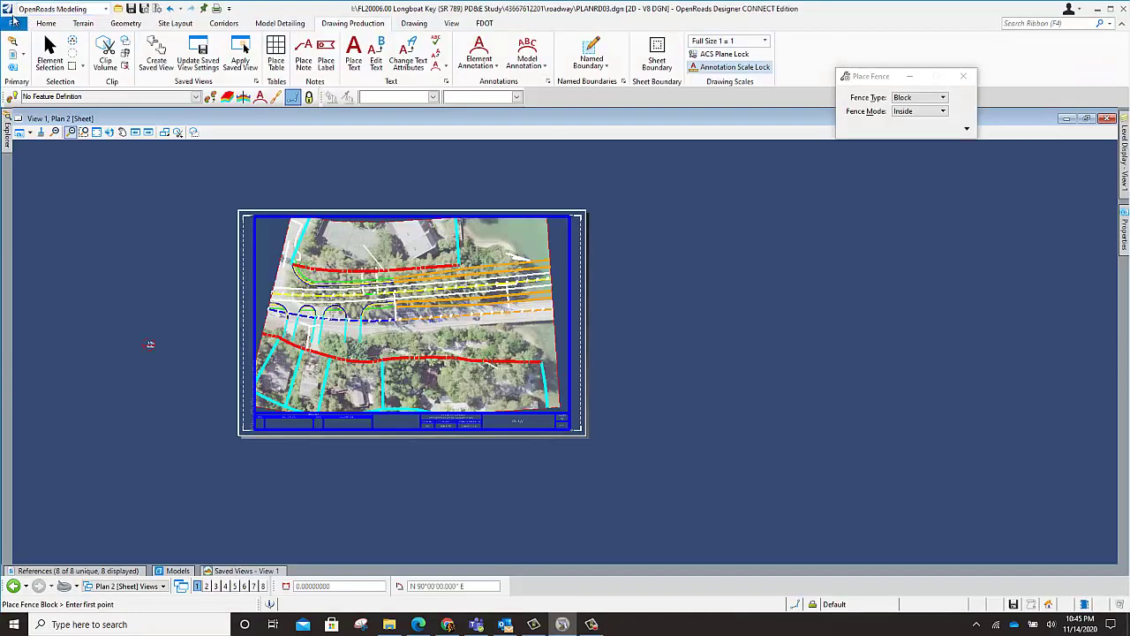
left_click(14, 23)
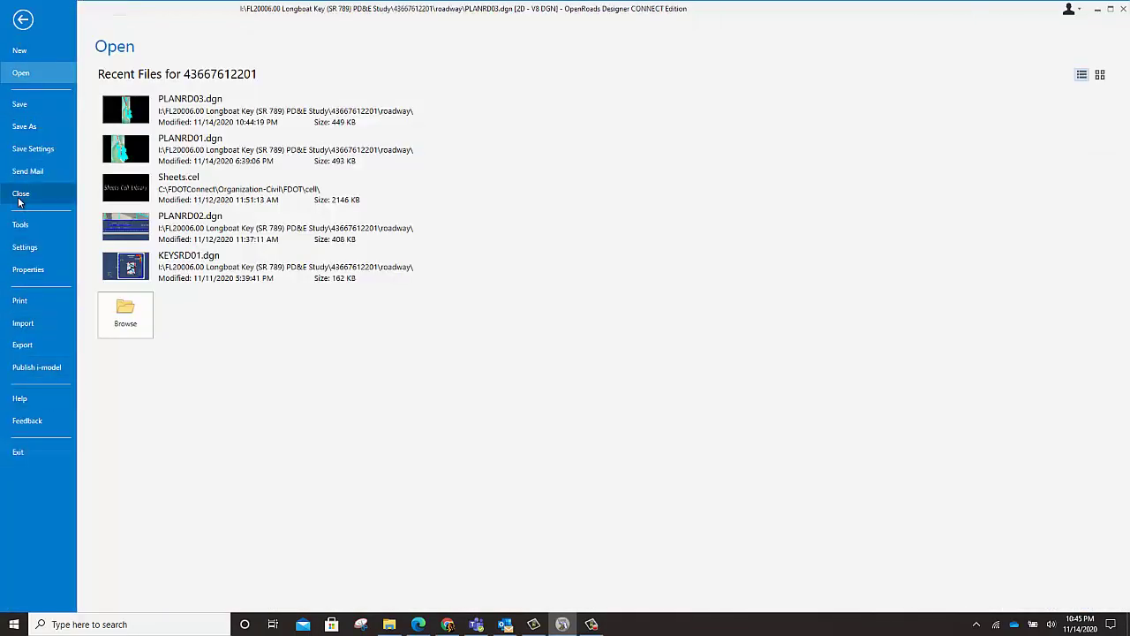
left_click(19, 192)
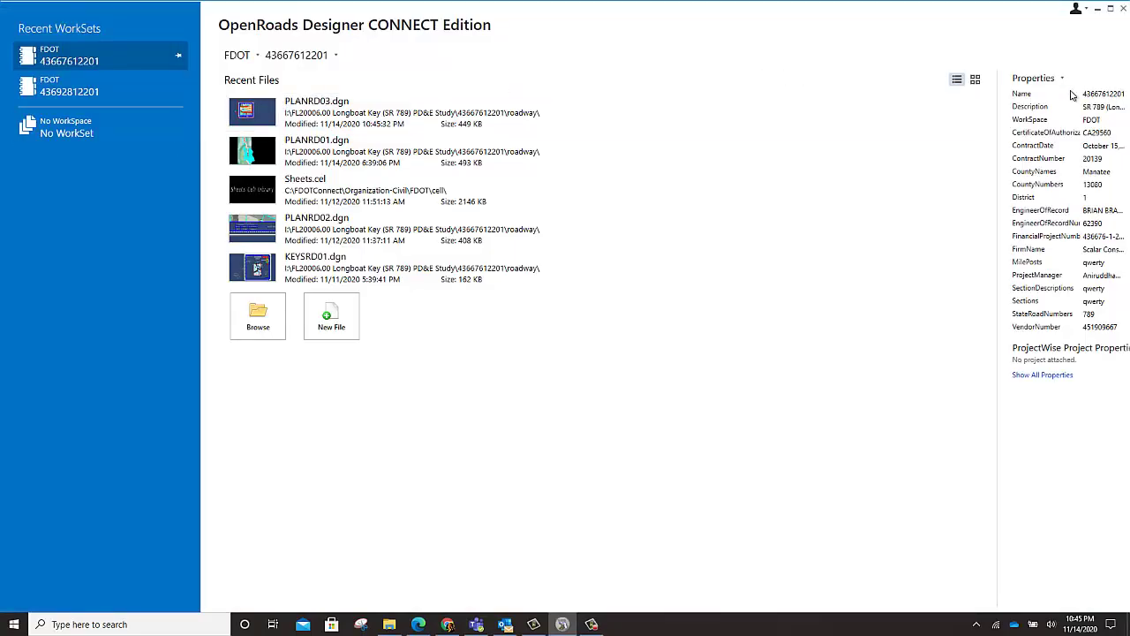
left_click(1064, 80)
left_click(1064, 97)
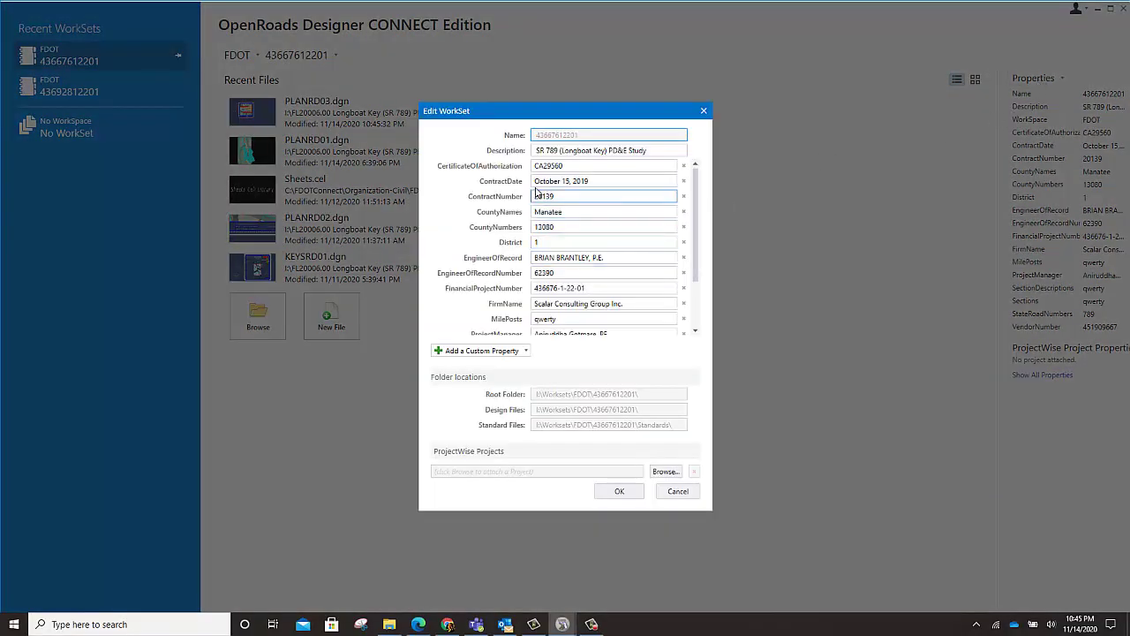
- Review the workset's custom properties from certificate of authorization to vendor number, and accept the Edit WorkSet dialog
left_click(583, 213)
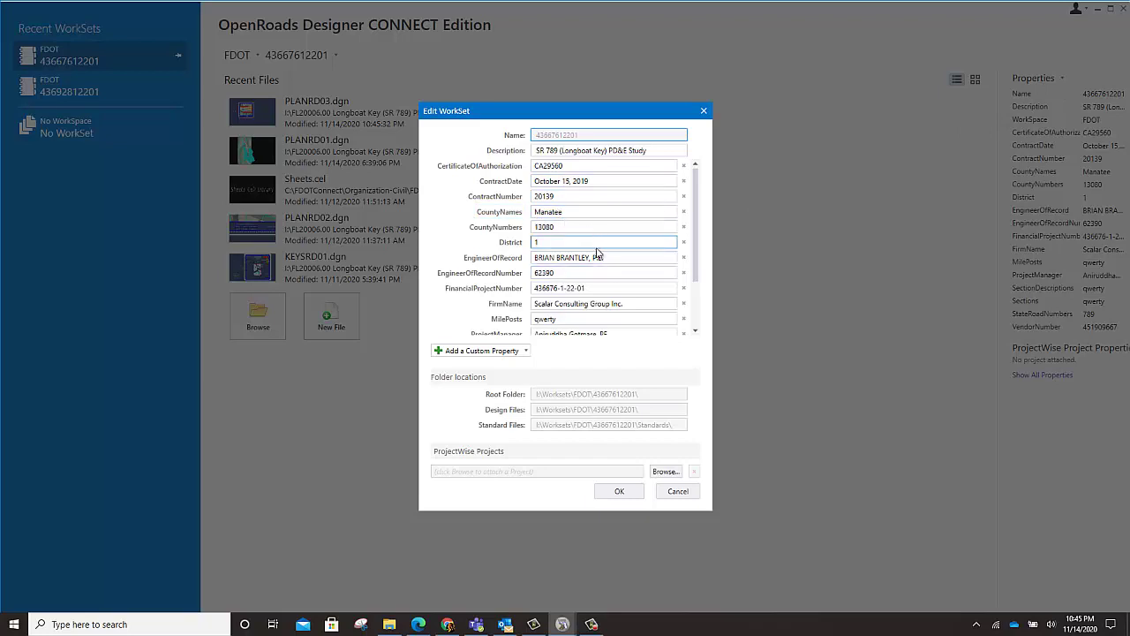
scroll(594, 244, "down", 2)
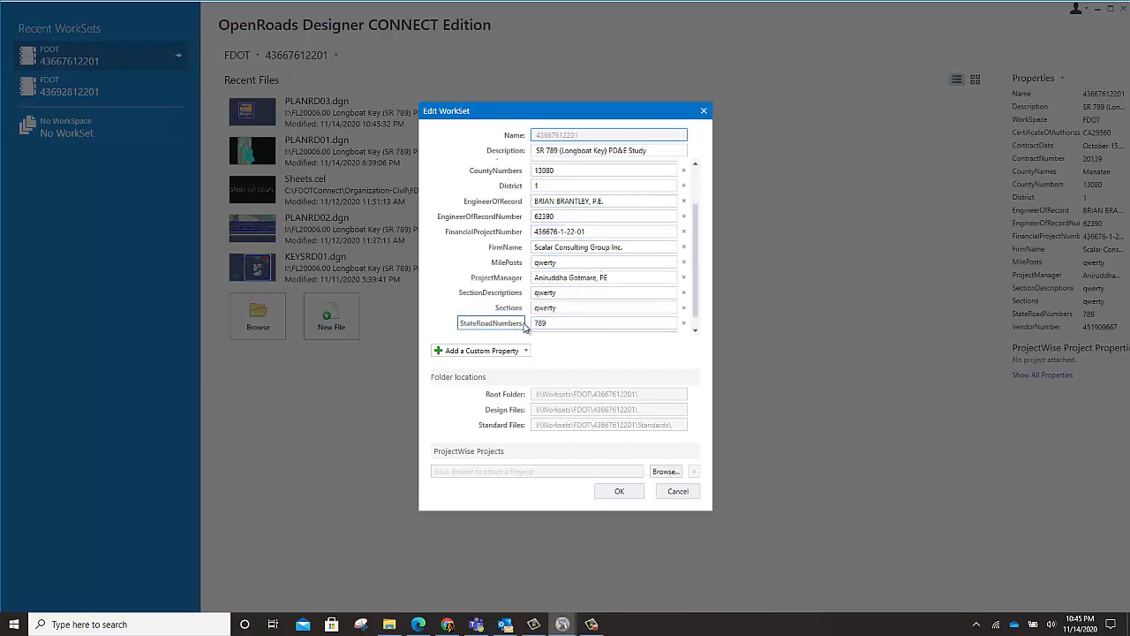
left_click(594, 321)
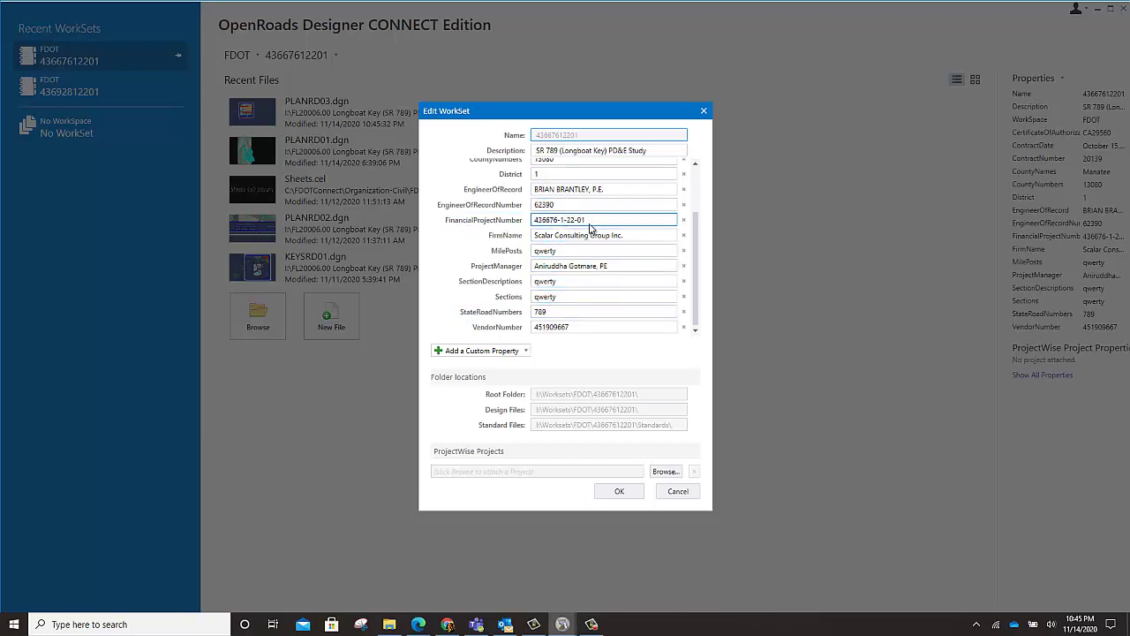
scroll(587, 225, "up", 2)
scroll(588, 263, "up", 1)
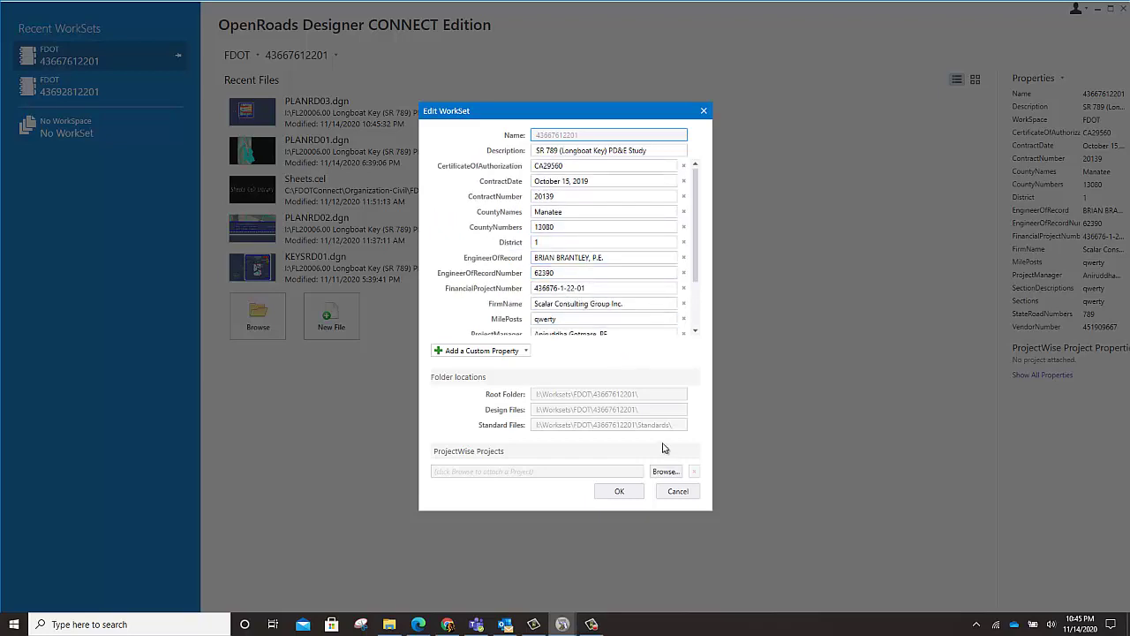
left_click(634, 493)
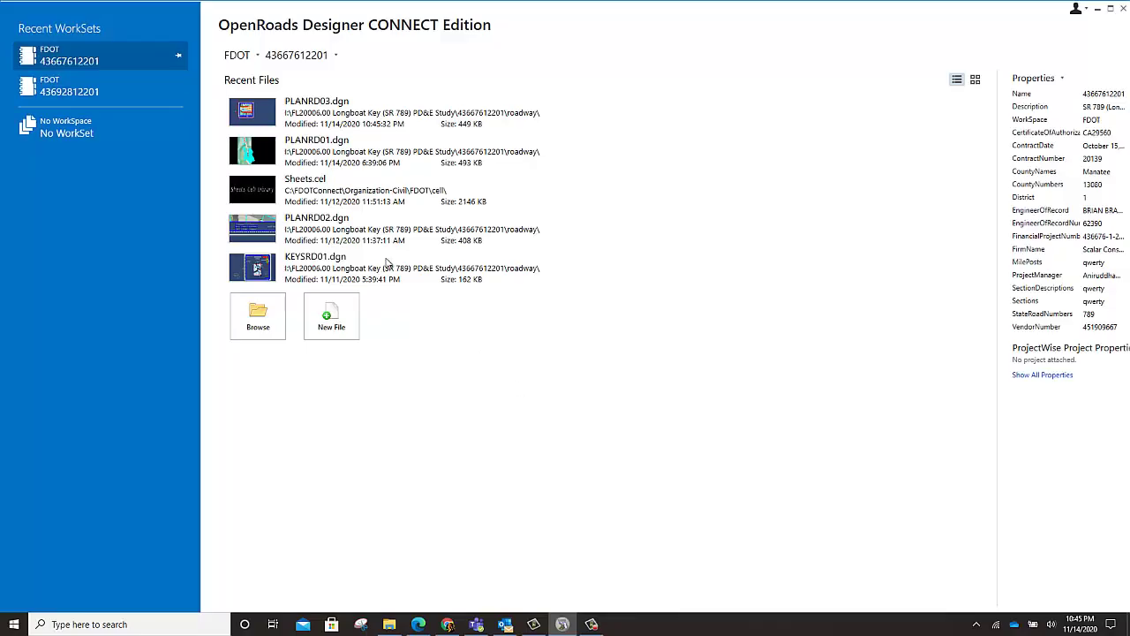
- Reopen PLANRD03.dgn and open the Plan 2 sheet from the workset's sheet index
left_click(261, 110)
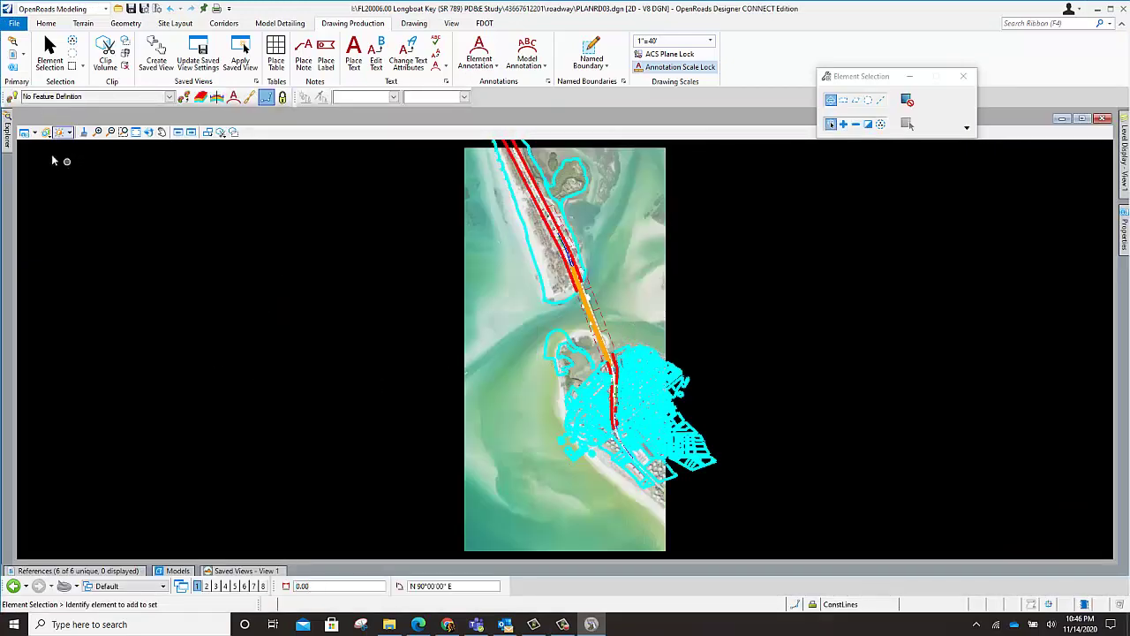
mouse_move(8, 134)
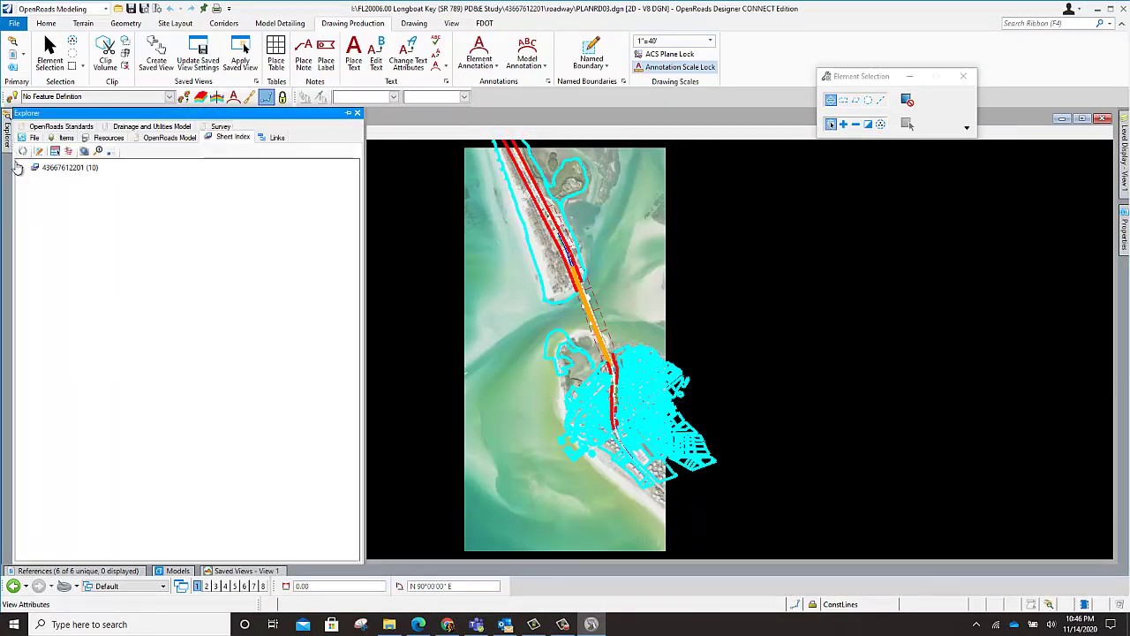
left_click(23, 167)
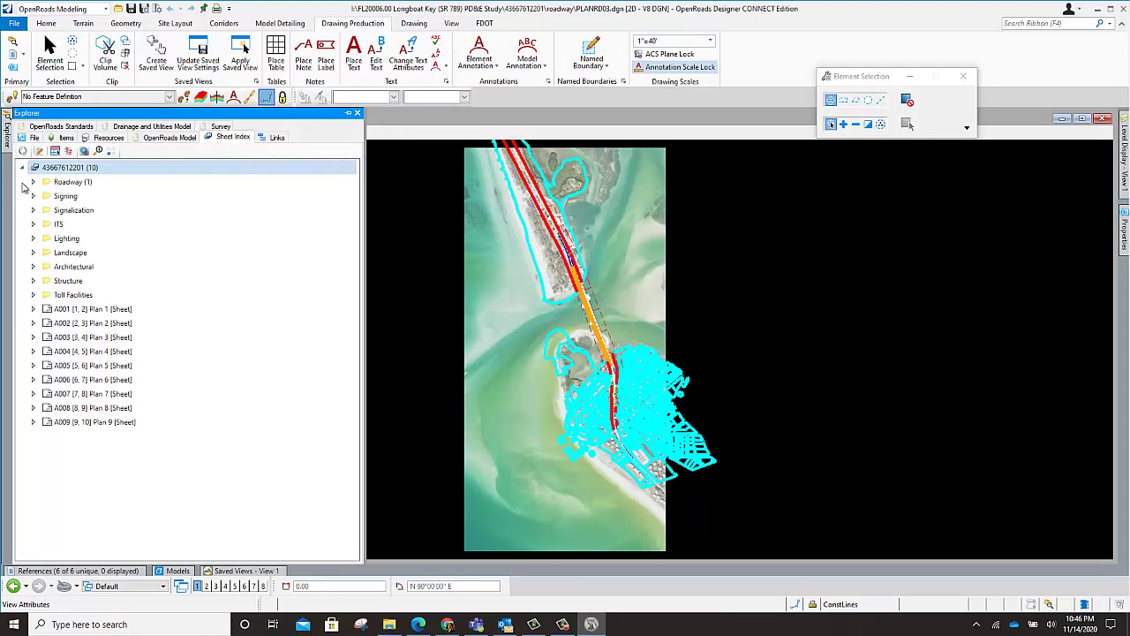
double_click(66, 327)
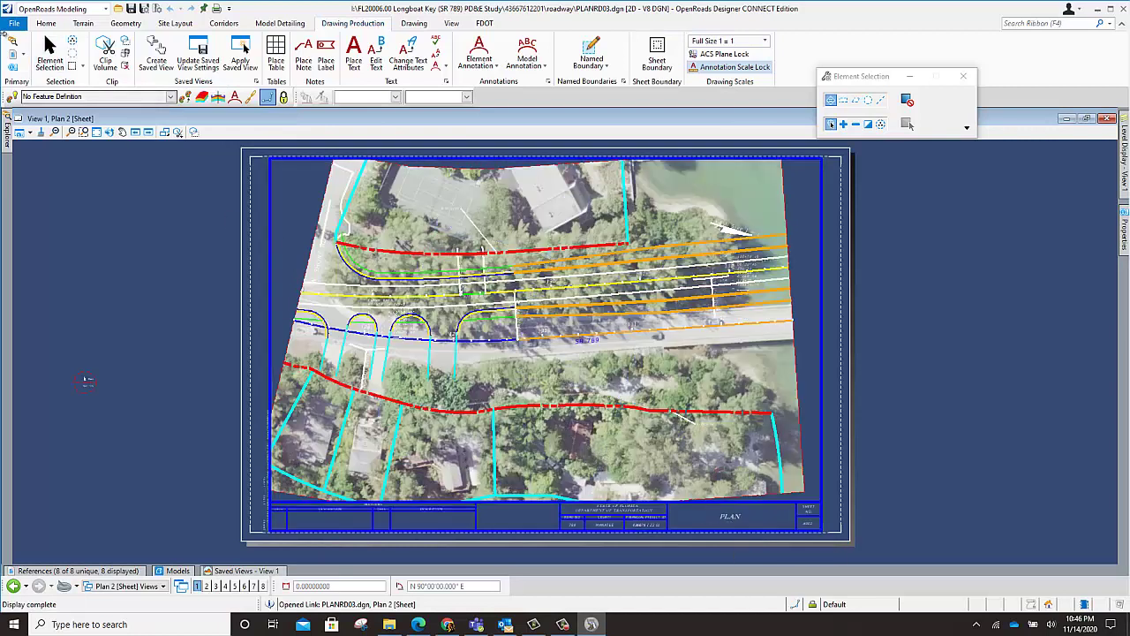
- Set the Title in the PLANRD03.dgn file properties to "Roadway Plans"
left_click(14, 23)
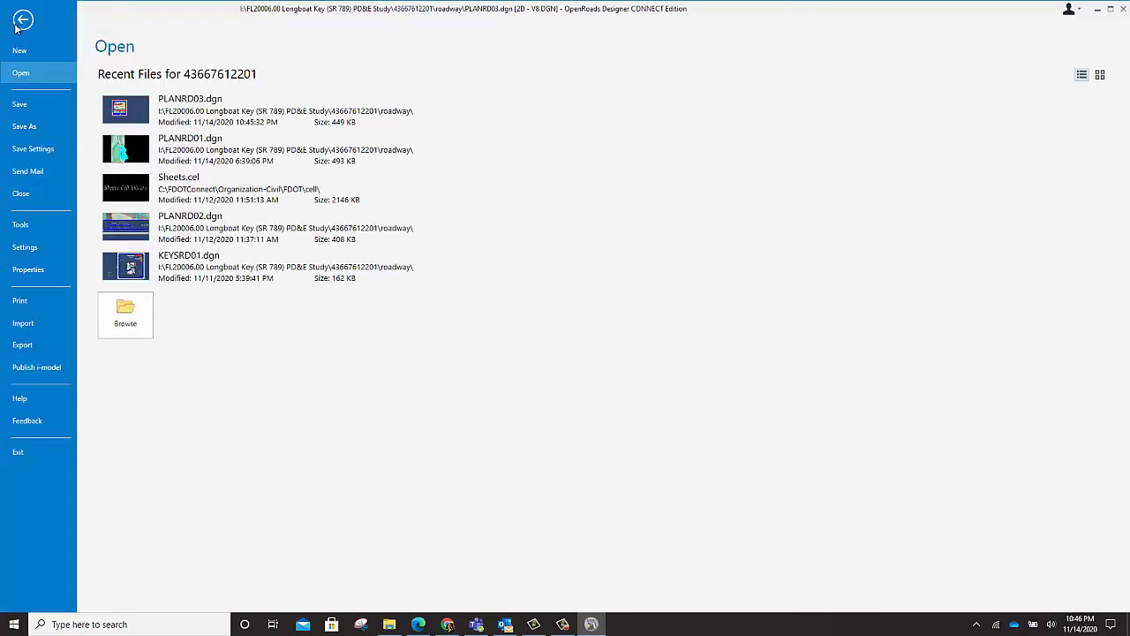
left_click(28, 269)
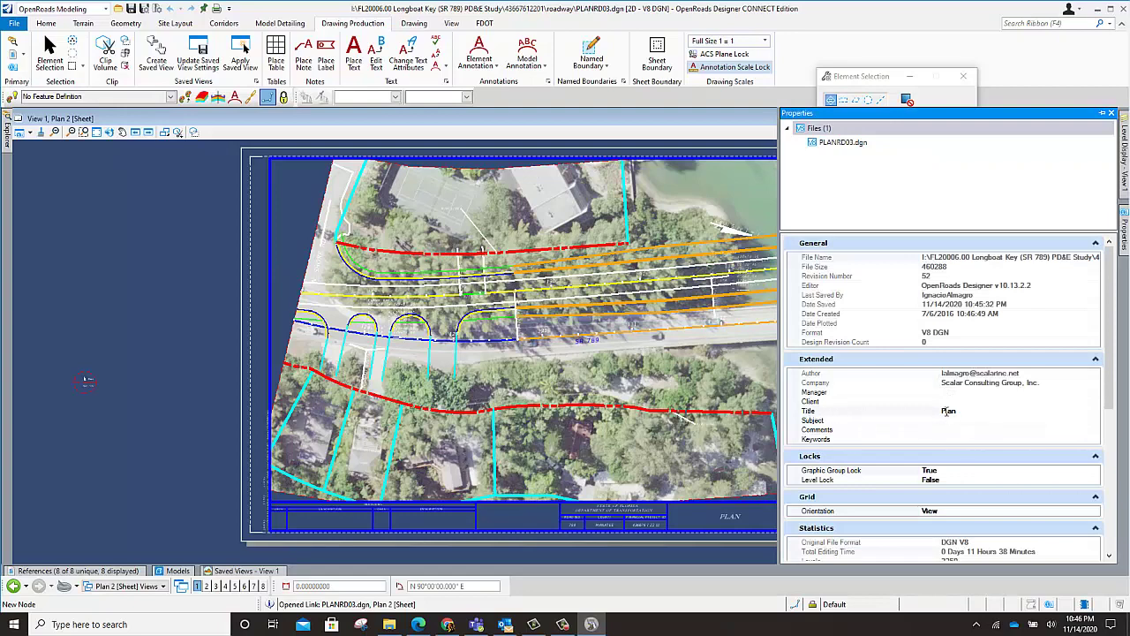
left_click(945, 411)
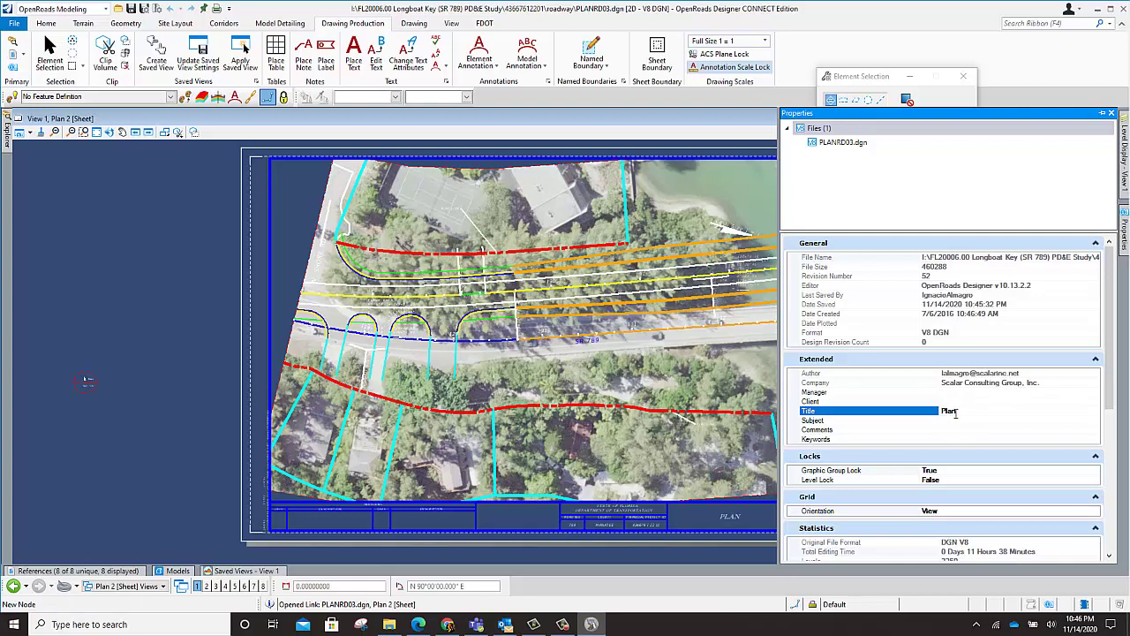
type("Road")
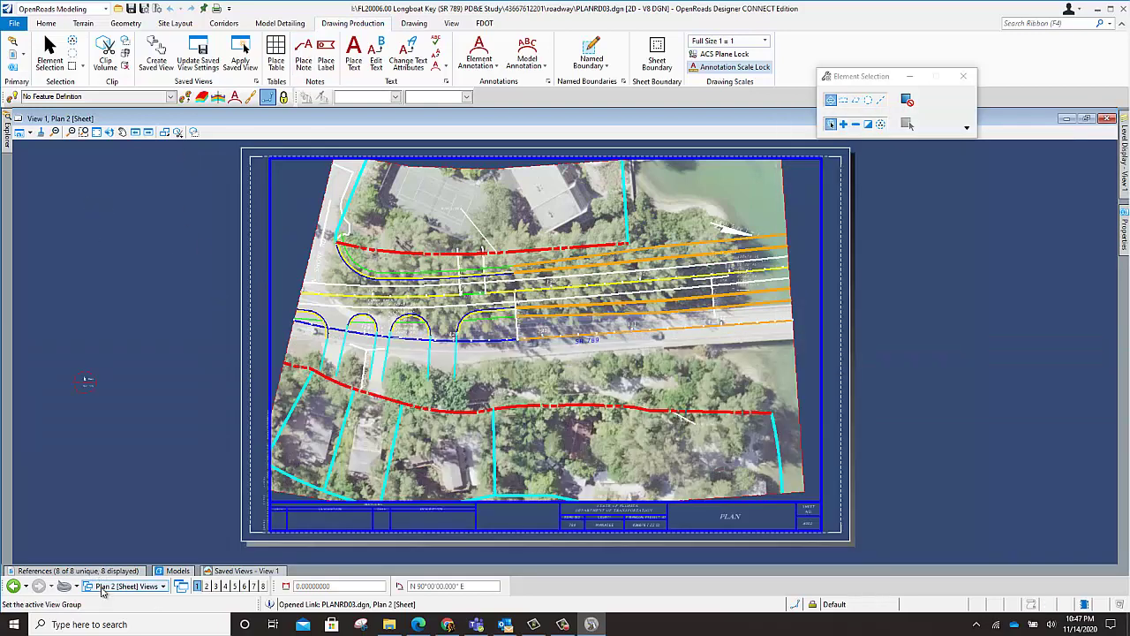
- Switch to the Default model and reopen the Plan 2 sheet from the sheet index to refresh its title block
left_click(104, 587)
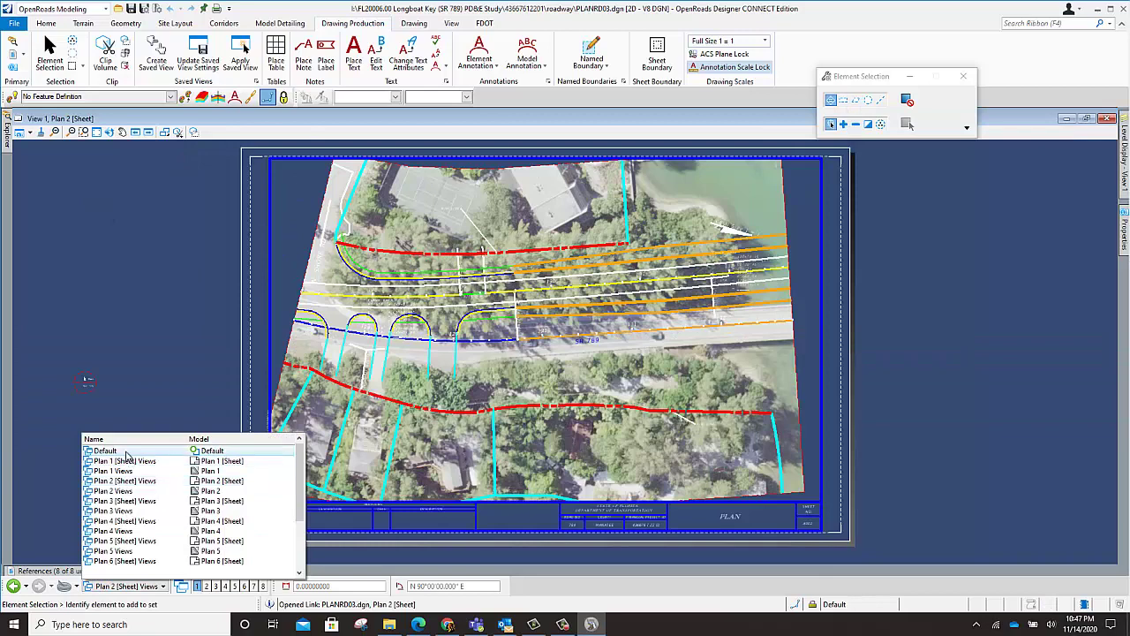
left_click(127, 452)
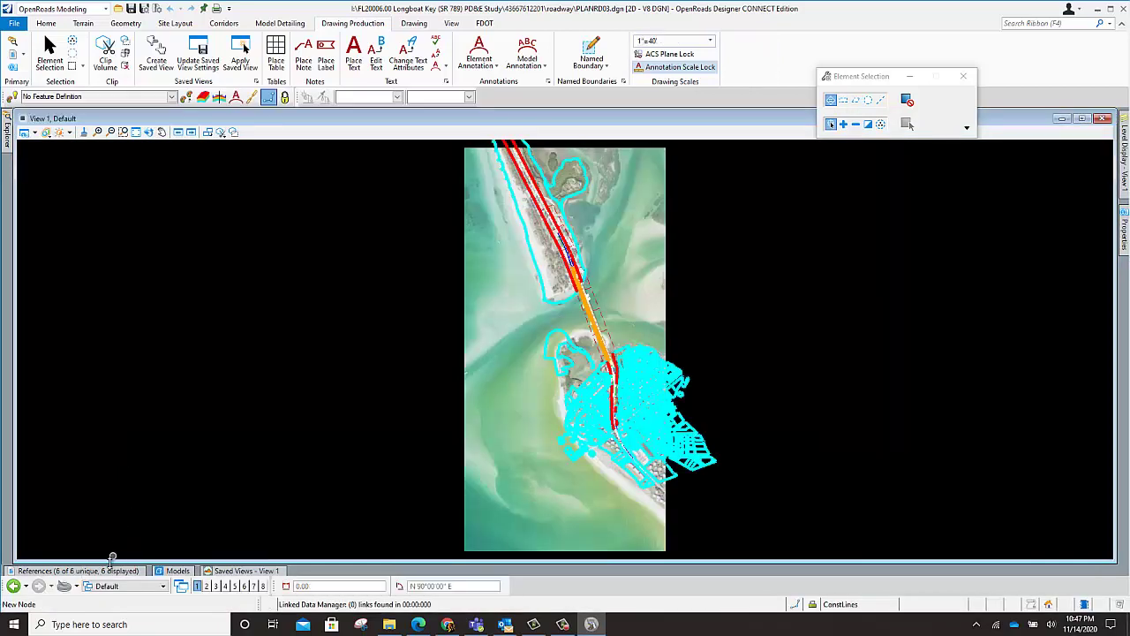
mouse_move(11, 134)
left_click(86, 324)
double_click(86, 325)
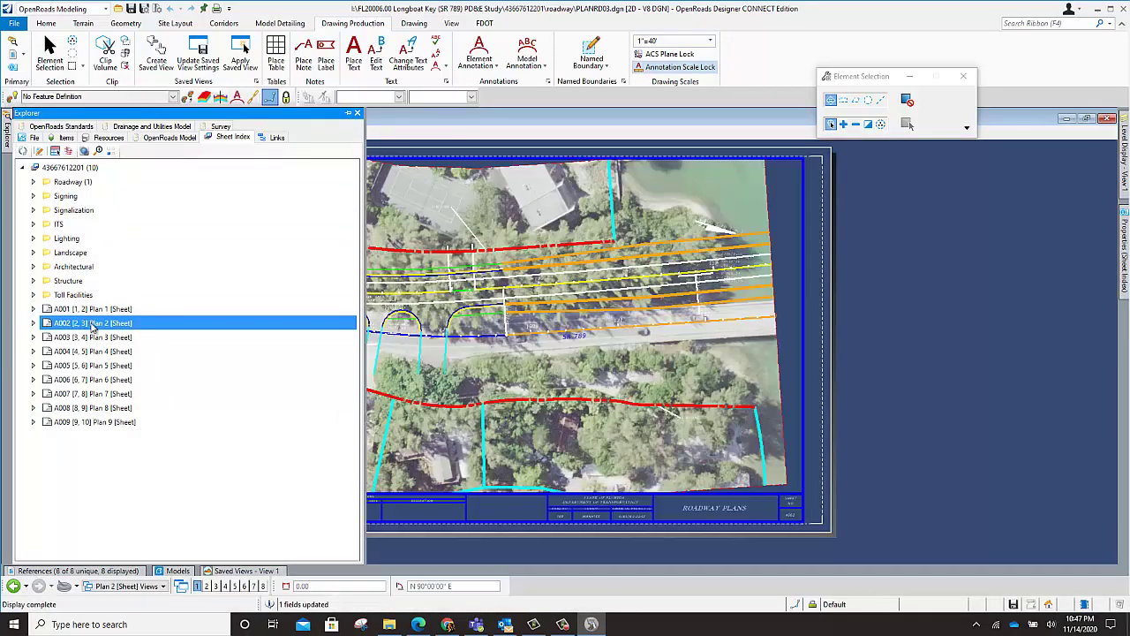
- Open the Plan 4 sheet from the sheet index to check its title block
left_click(85, 338)
left_click(82, 352)
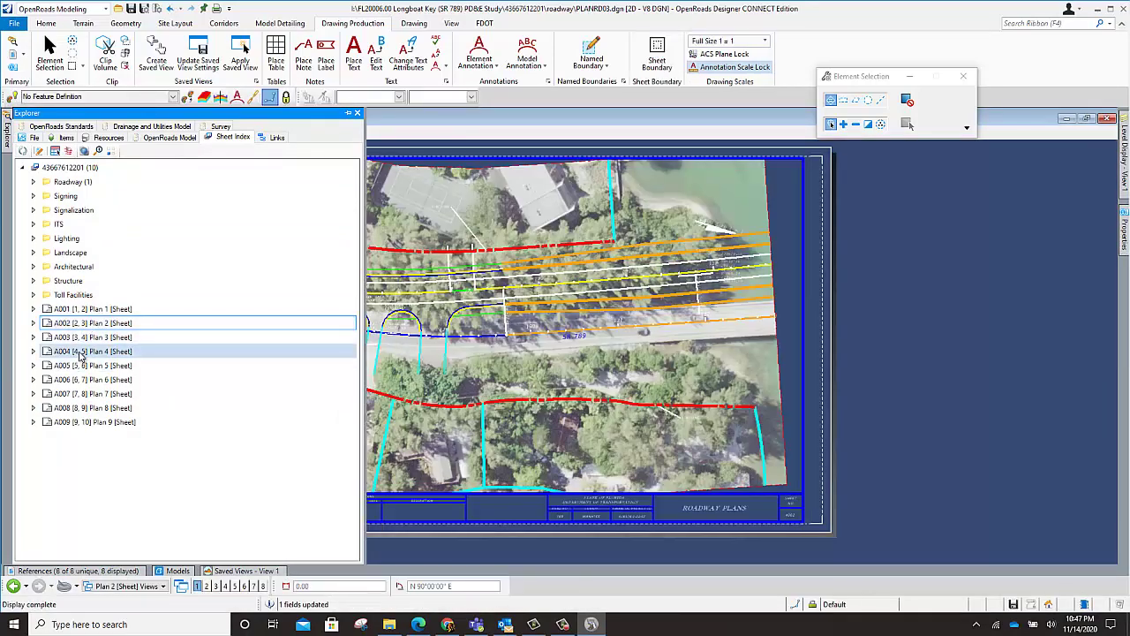
double_click(82, 351)
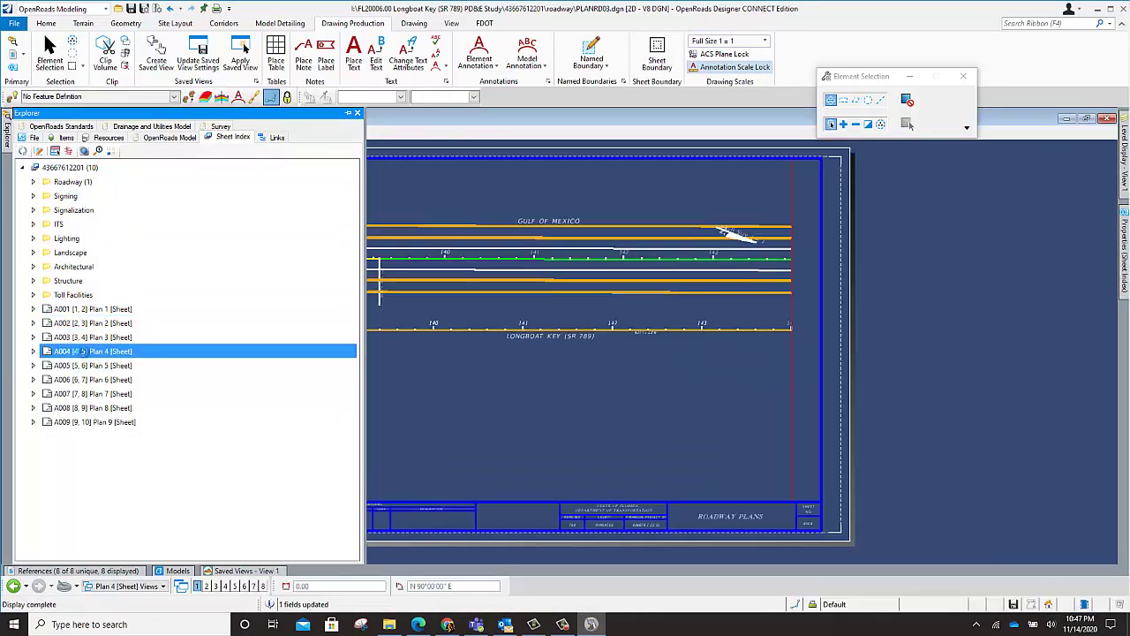